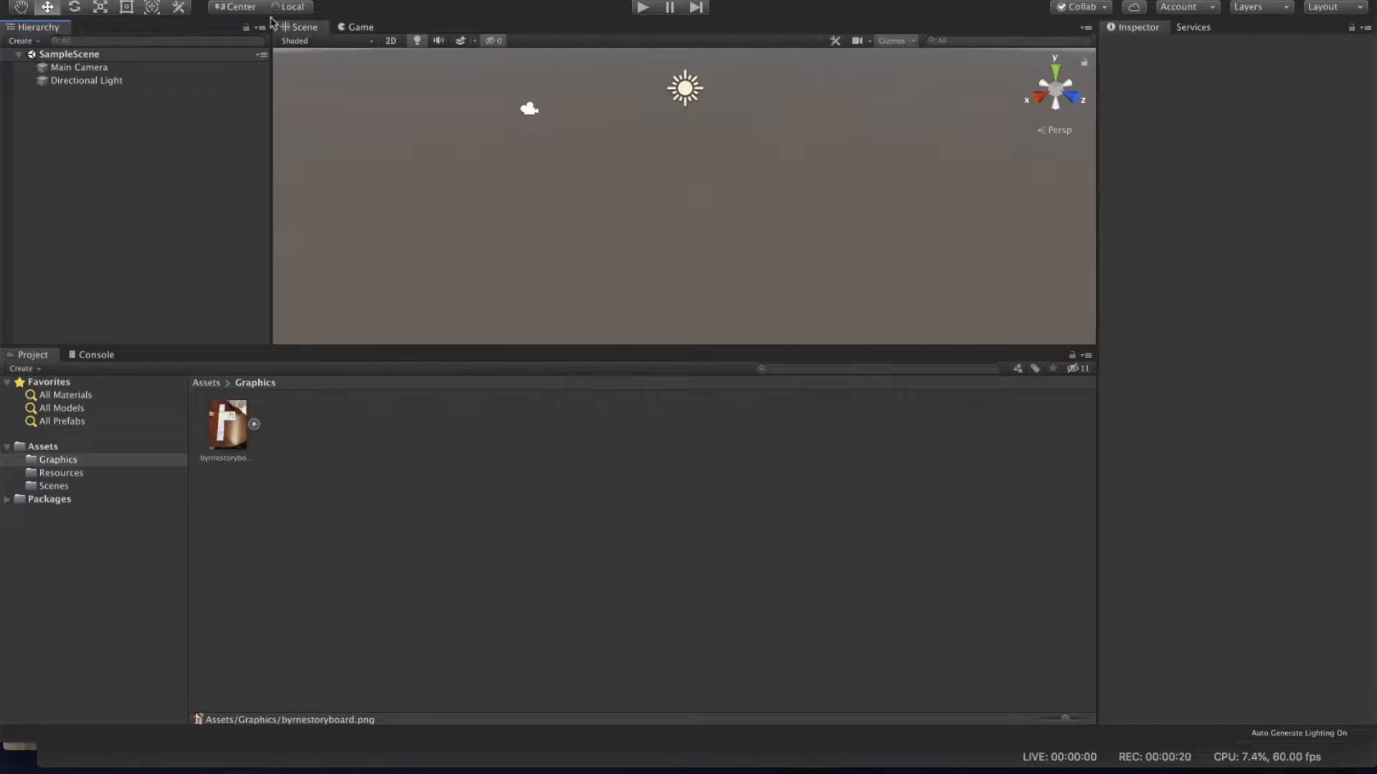
Step: Add a UI Canvas to the scene
left_click(313, 0)
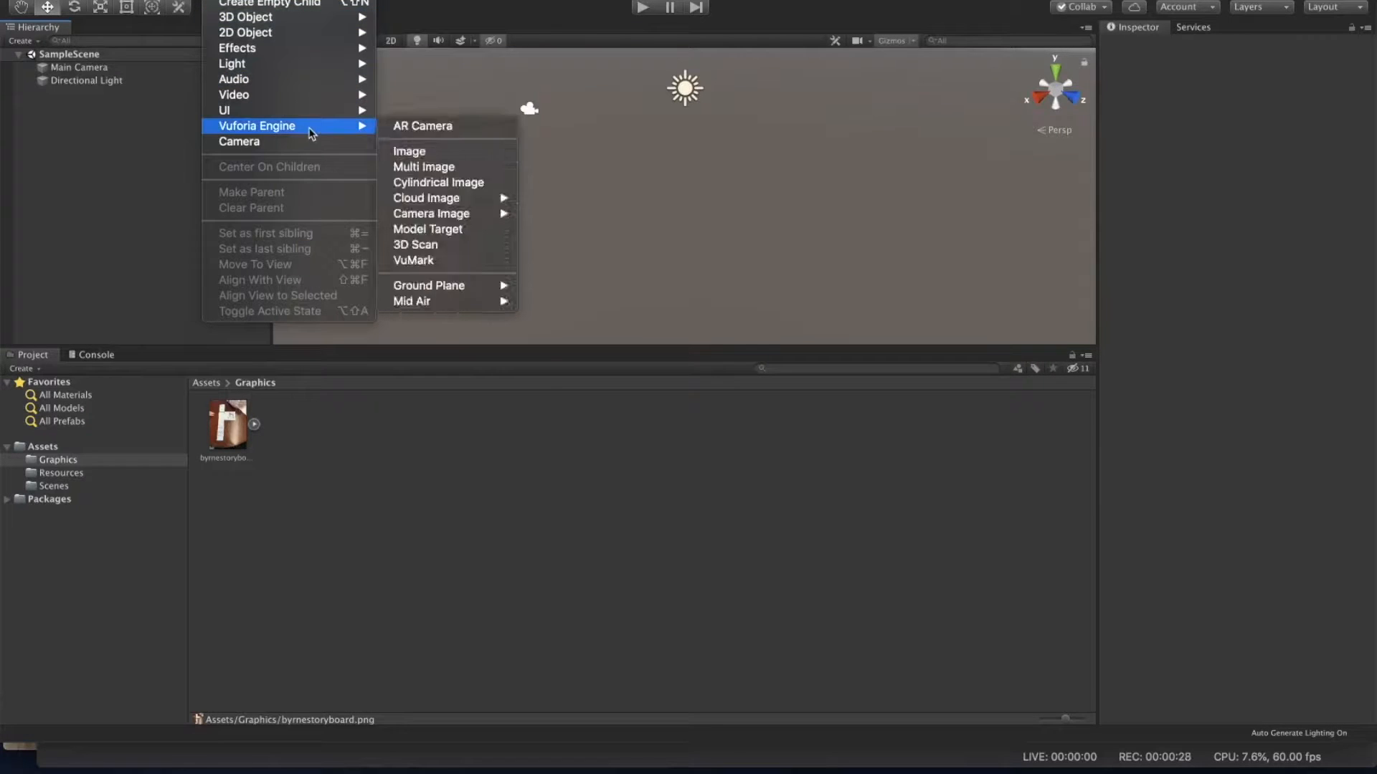
mouse_move(314, 113)
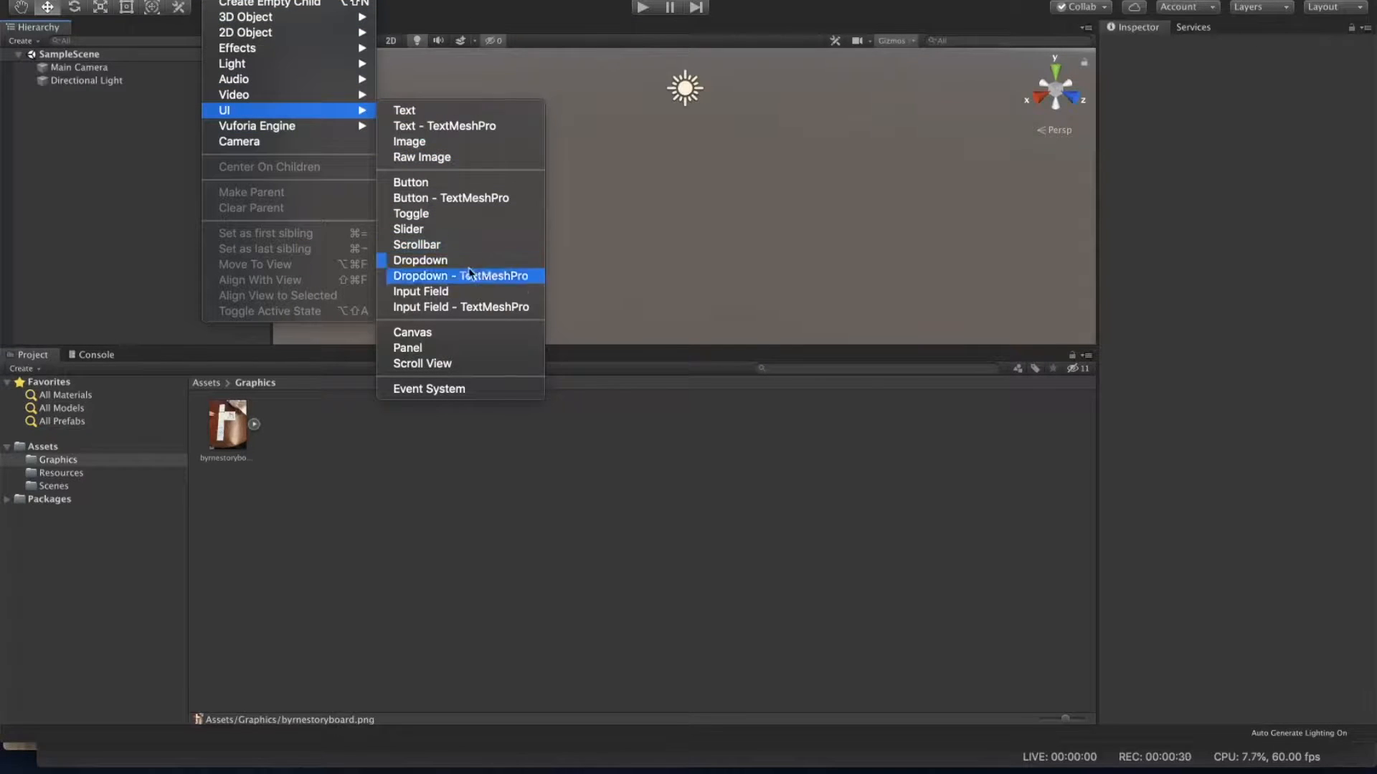
left_click(500, 332)
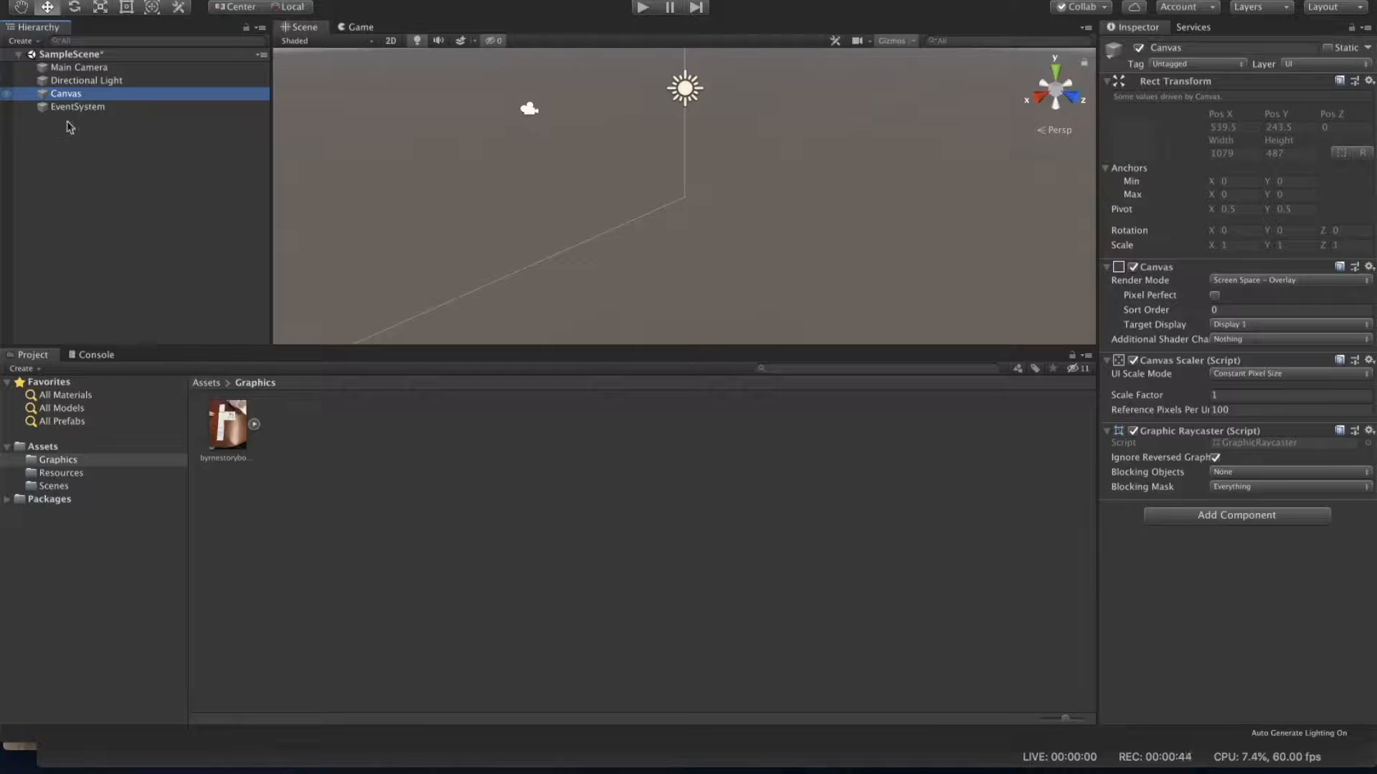
Step: Inspect the Canvas and EventSystem objects in the hierarchy
left_click(91, 111)
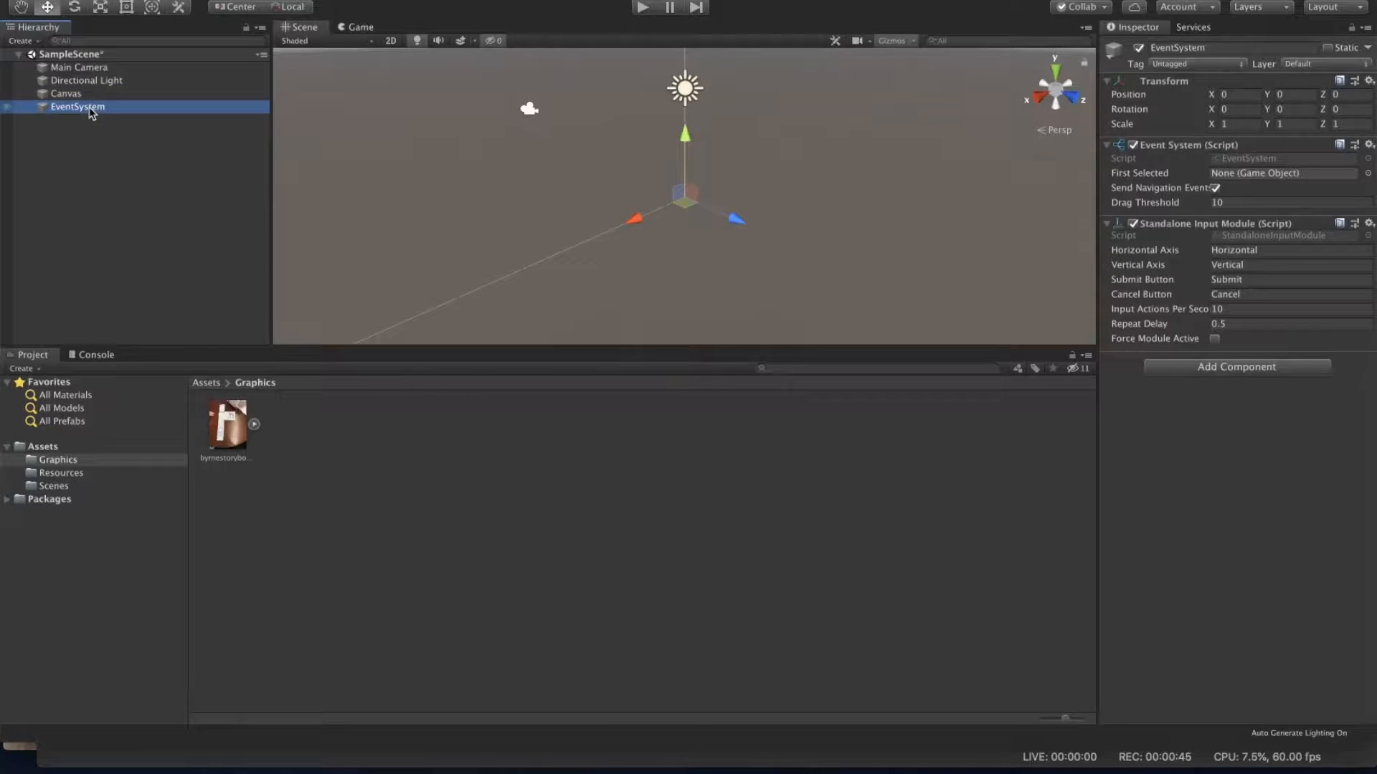
left_click(70, 95)
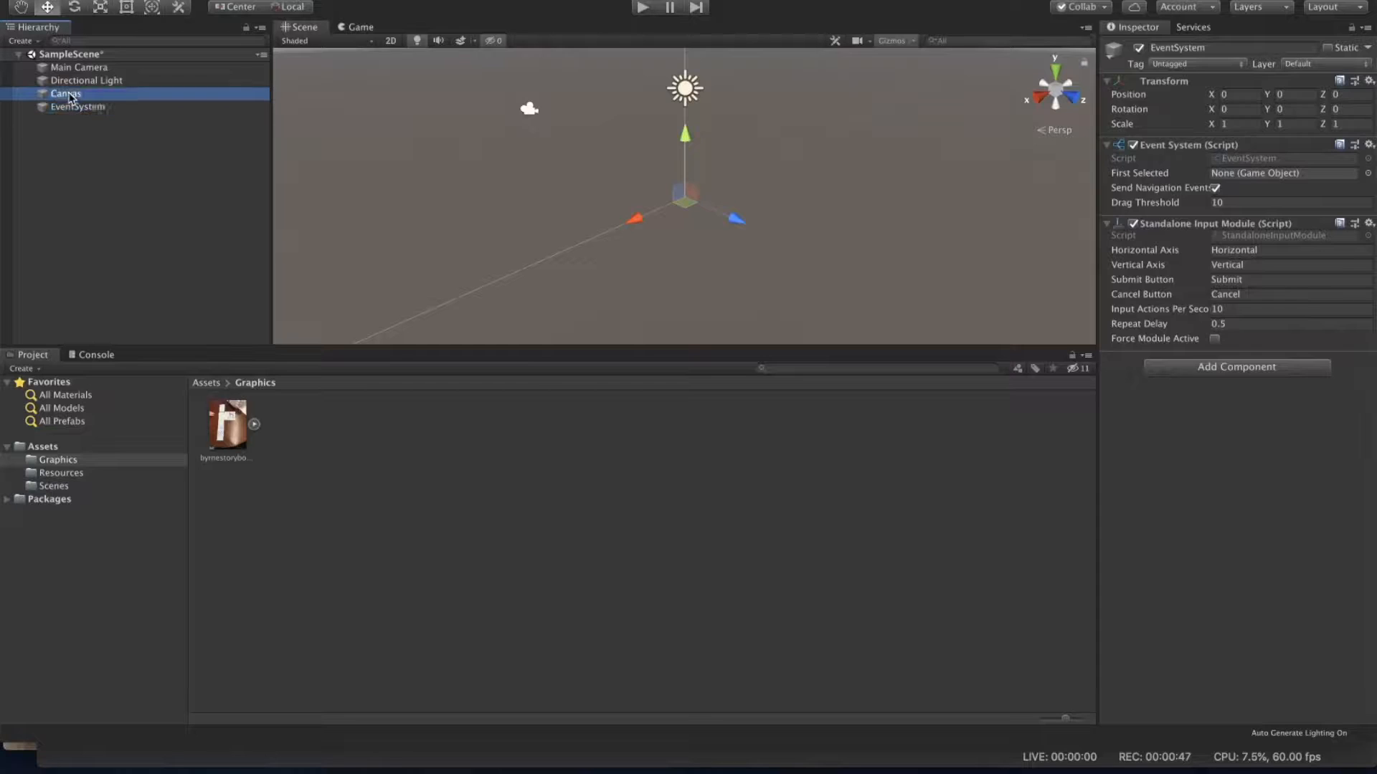
left_click(77, 108)
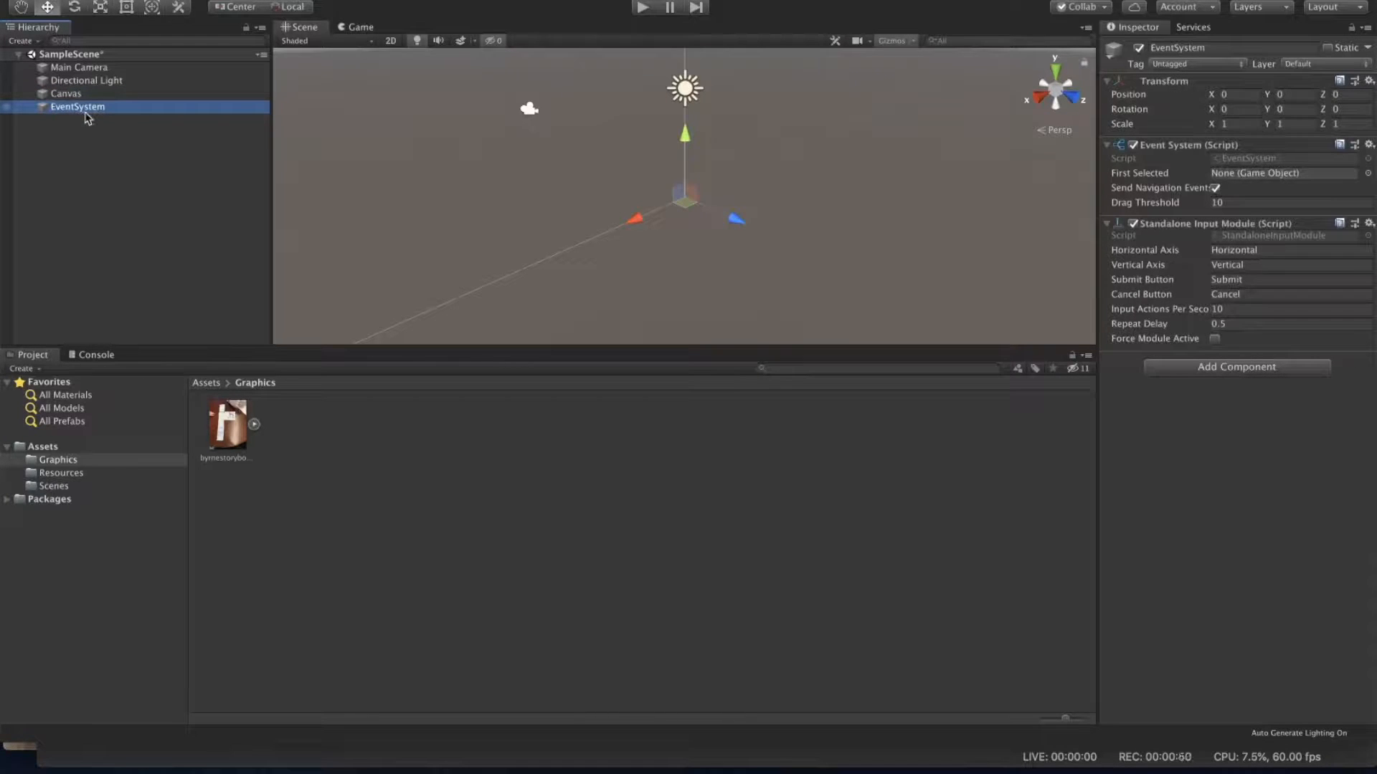
left_click(68, 94)
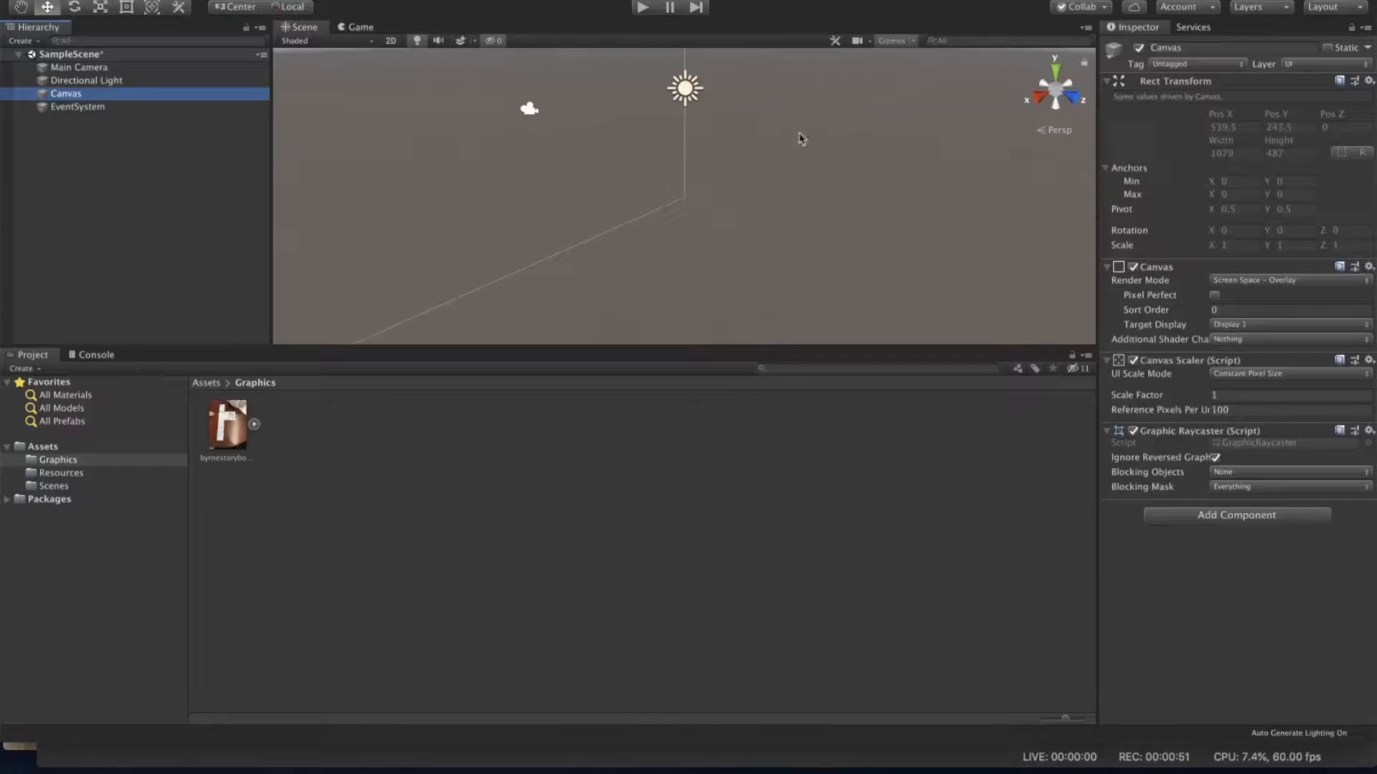
Step: Examine the canvas from the front in the Scene view and compare it with the Game view
left_click(1042, 103)
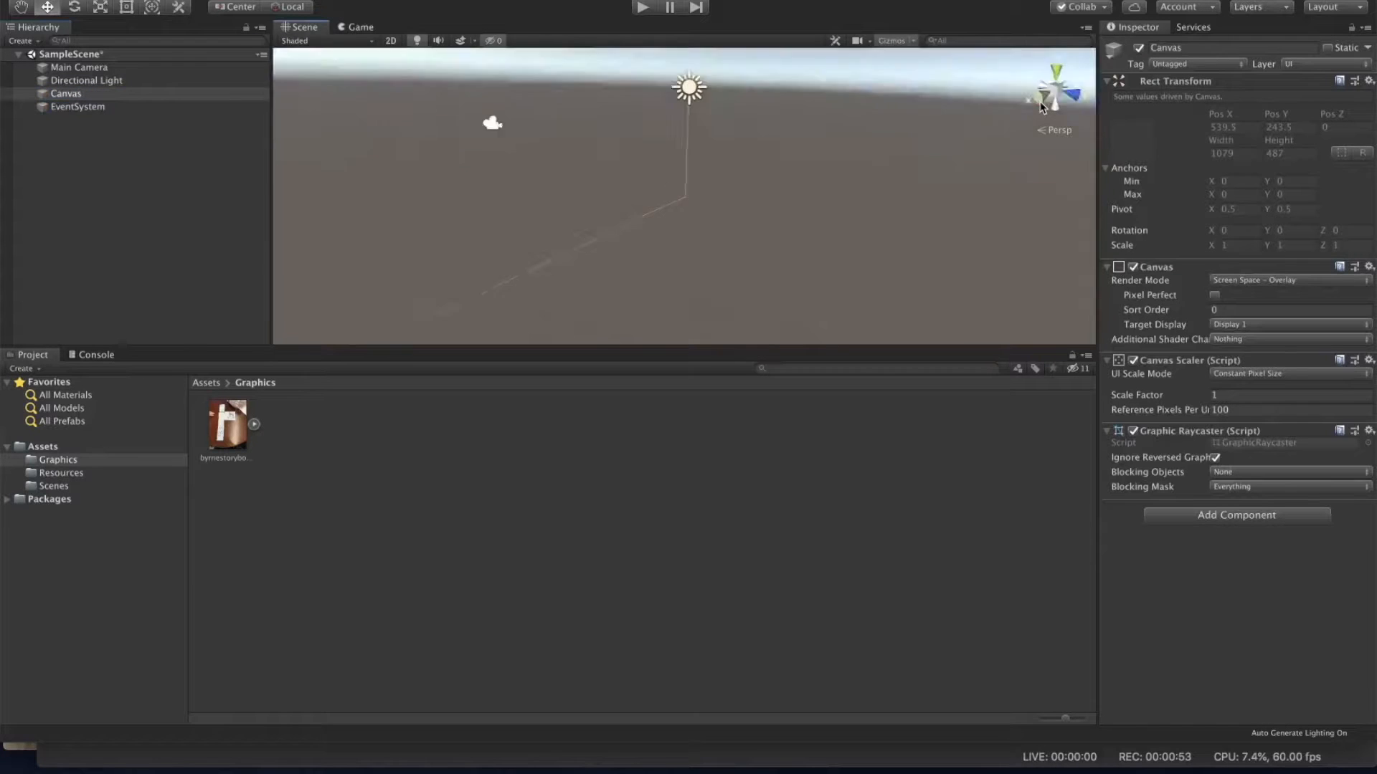
left_click(1038, 91)
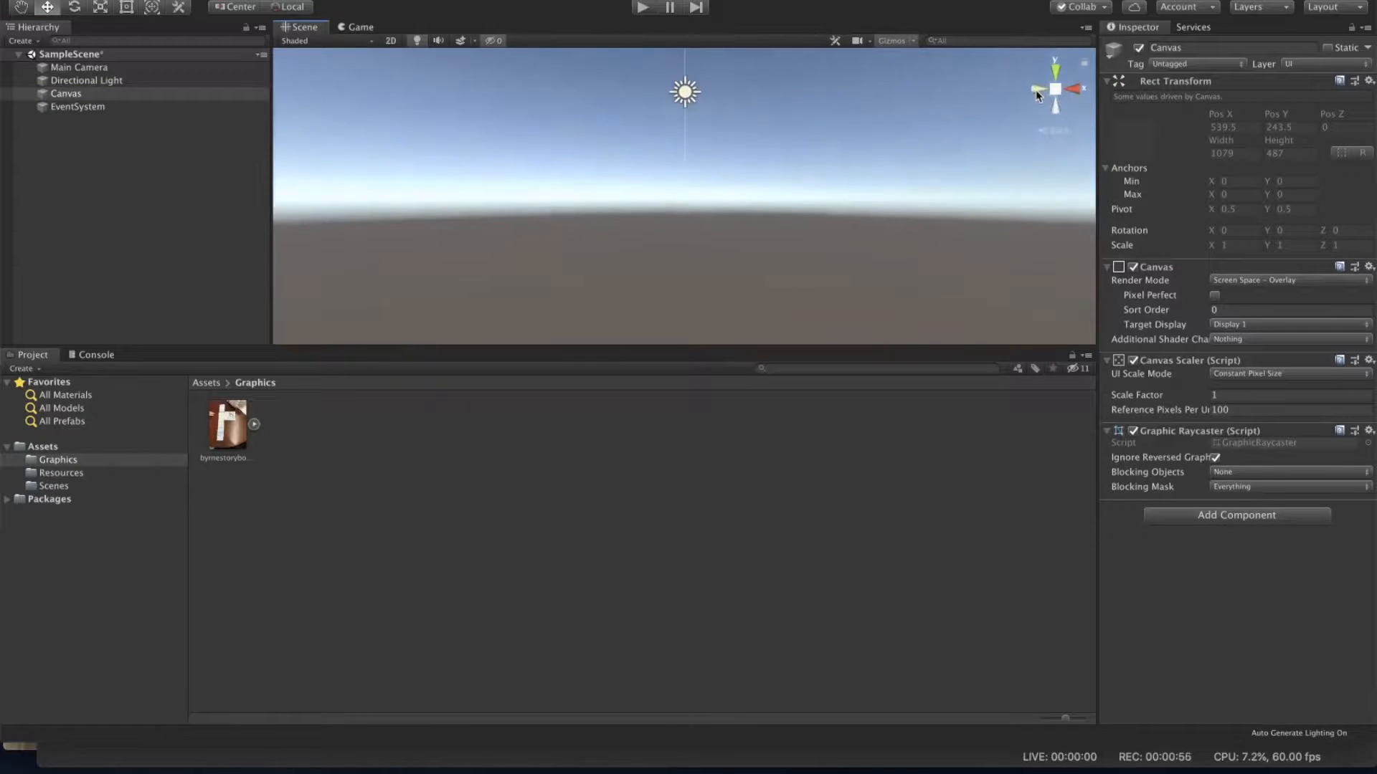
left_click(1037, 92)
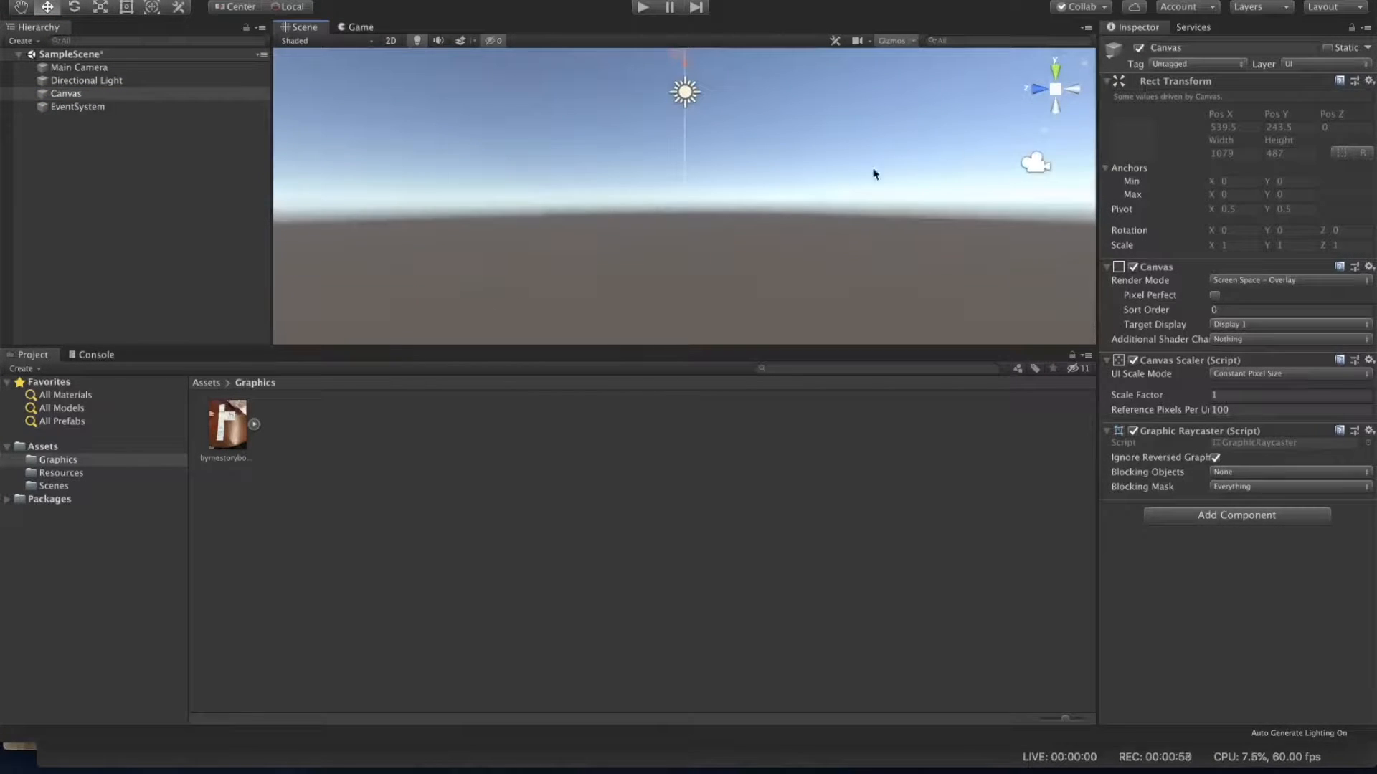
key("f")
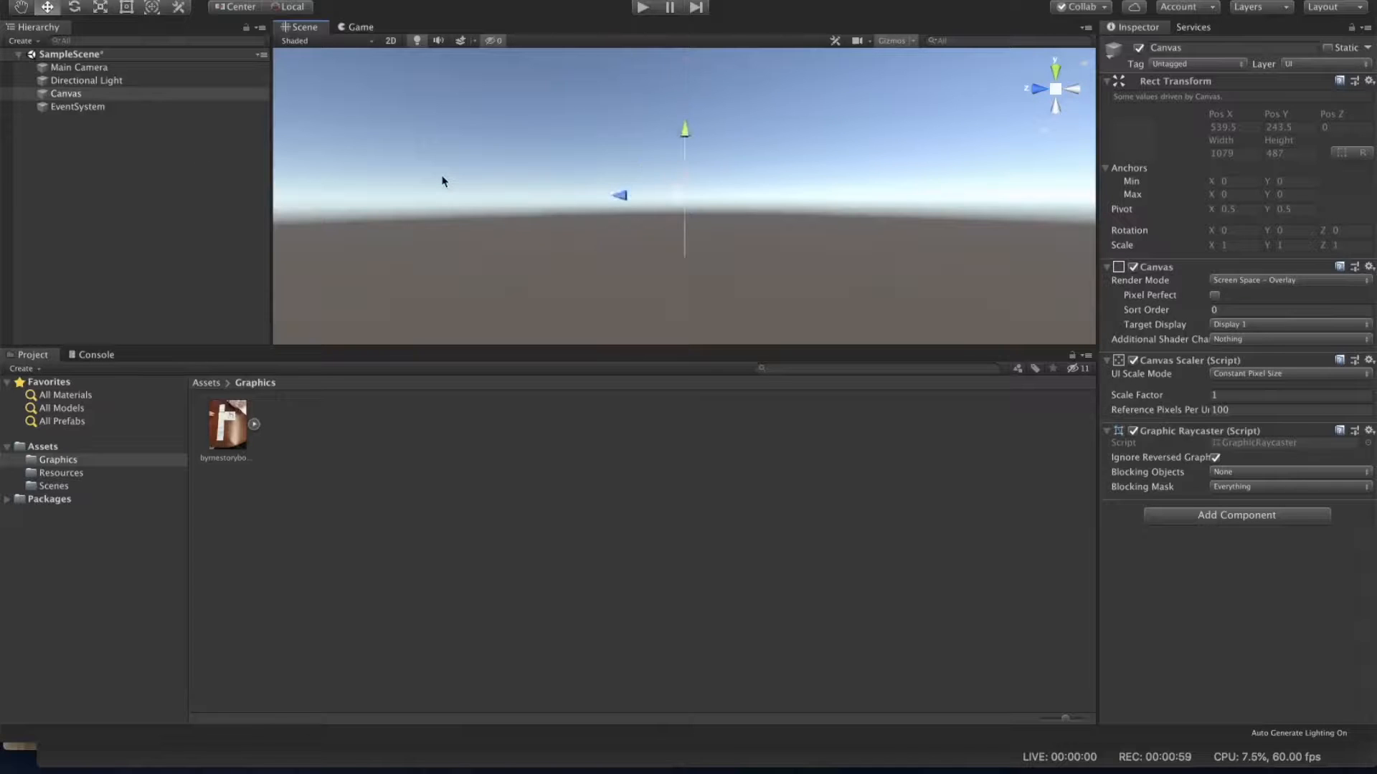
left_click(1035, 91)
scroll(846, 209, "up", 5)
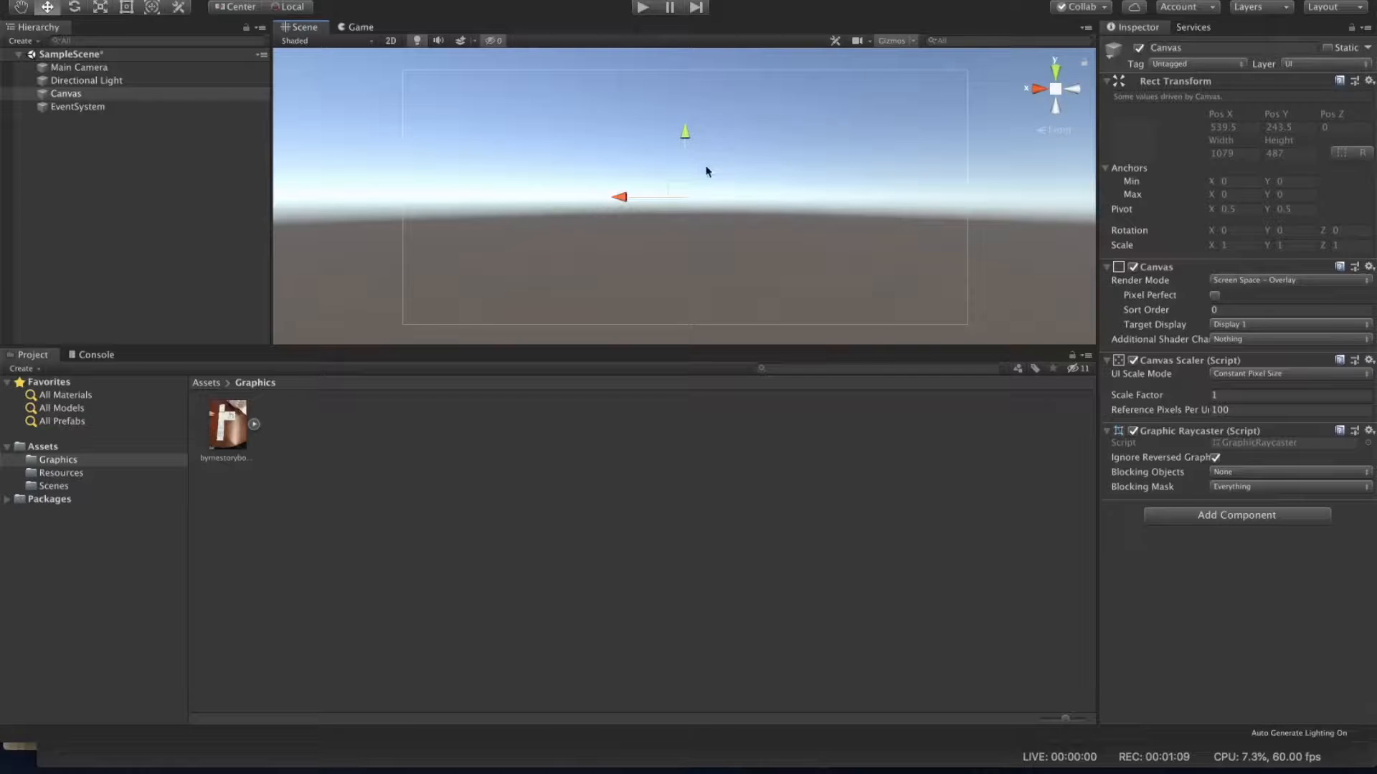
left_click(364, 28)
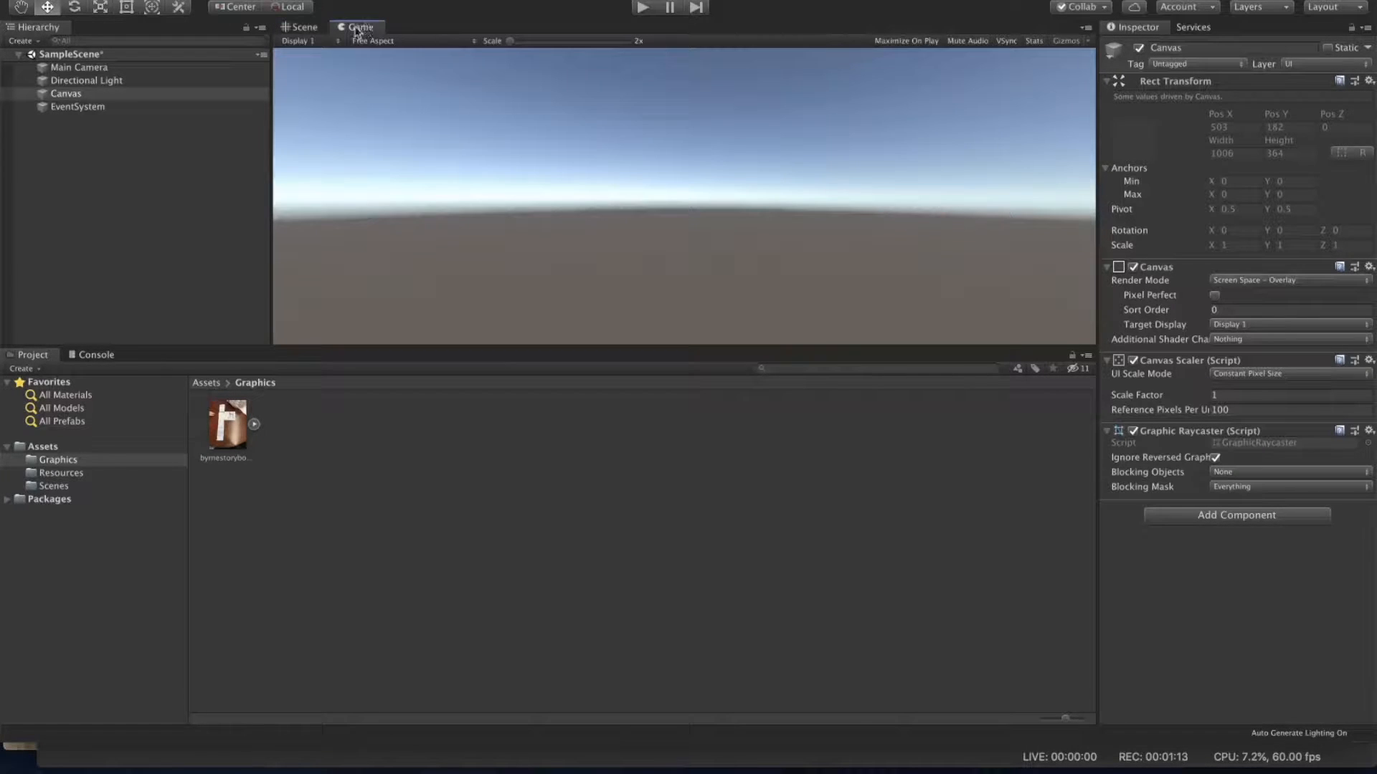
left_click(304, 29)
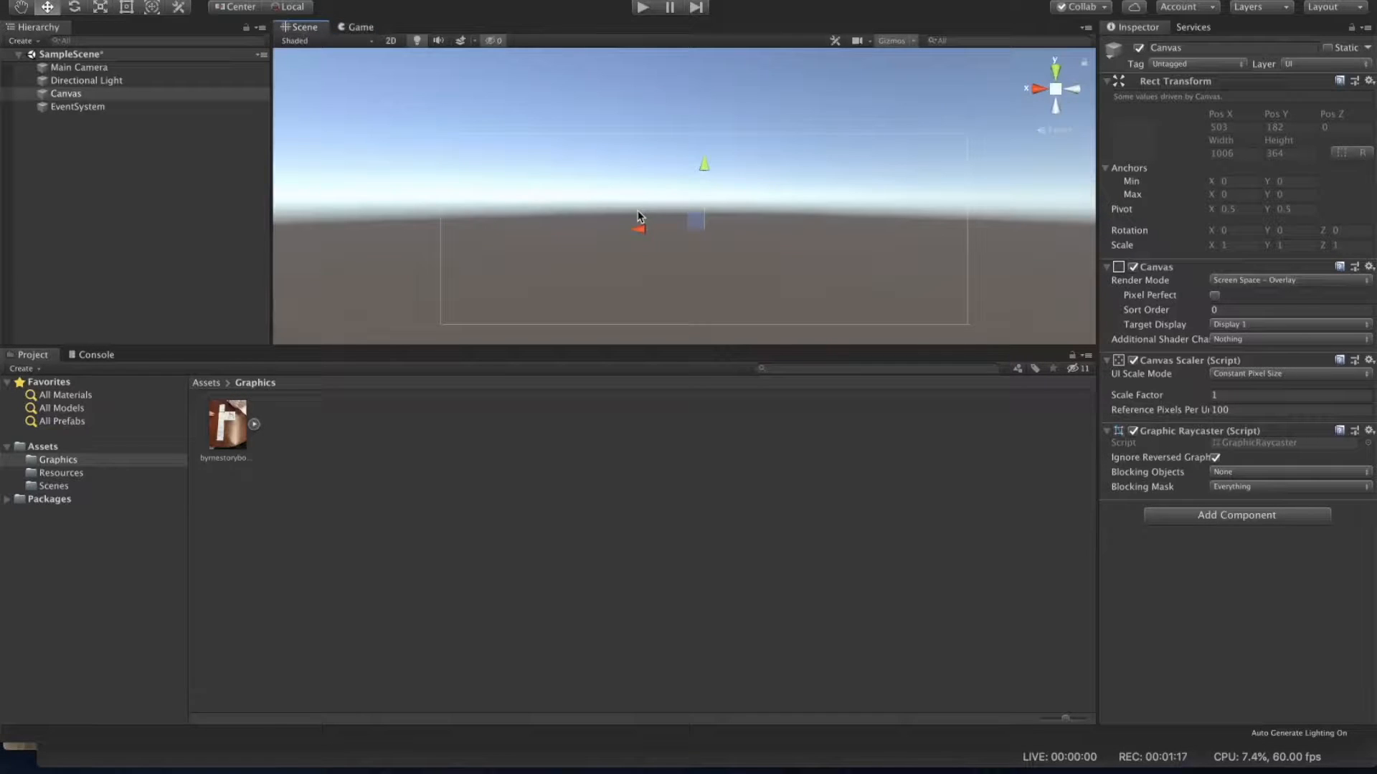
left_click(1140, 50)
left_click(1140, 50)
left_click(1002, 602)
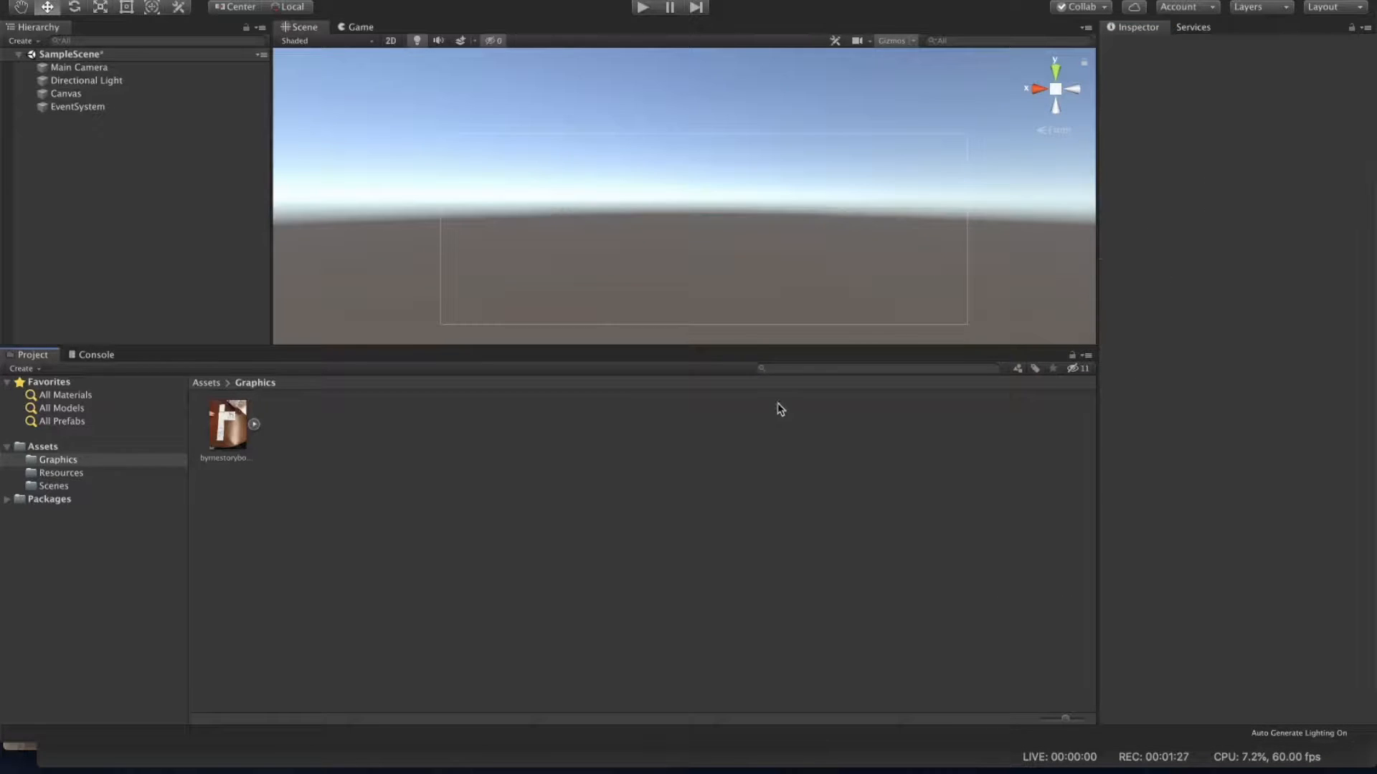
Step: Add a UI Panel inside the Canvas
left_click(86, 94)
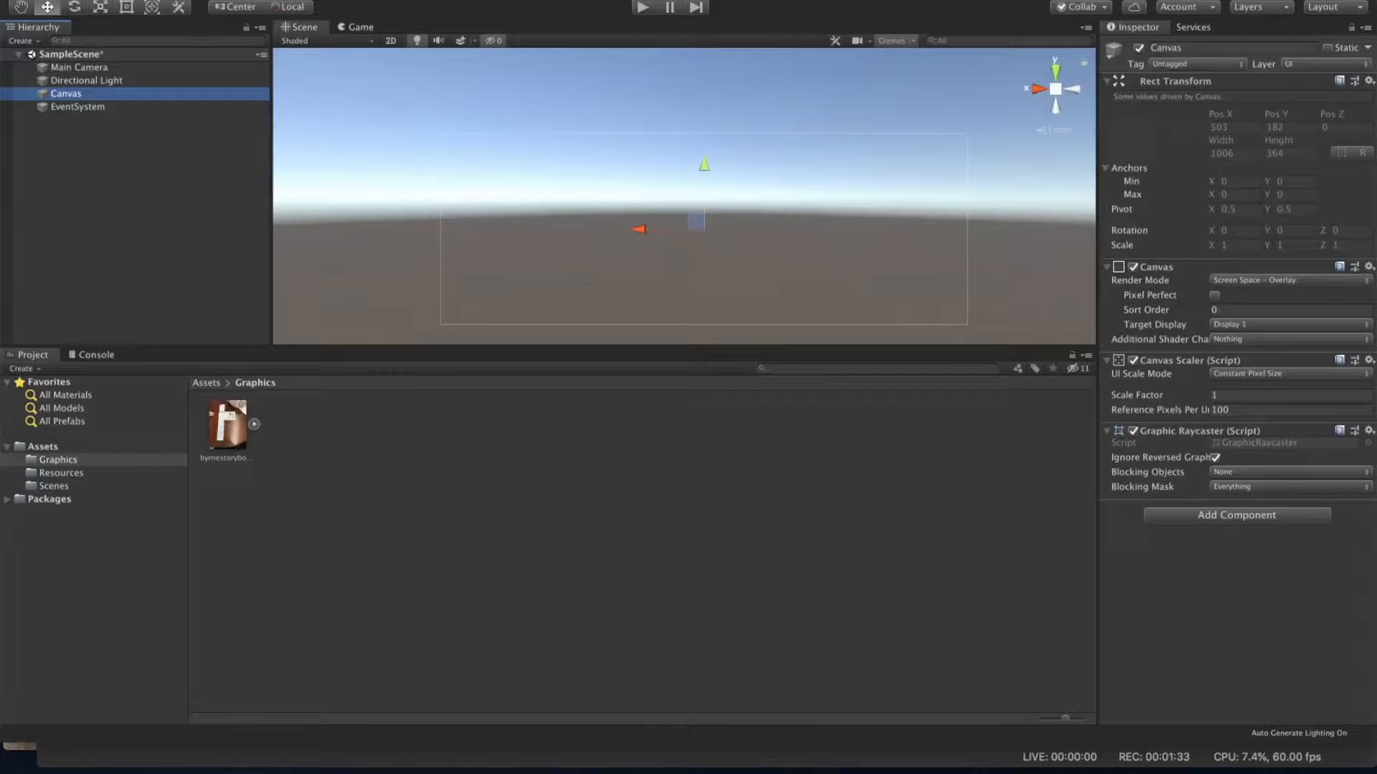
left_click(237, 0)
mouse_move(284, 115)
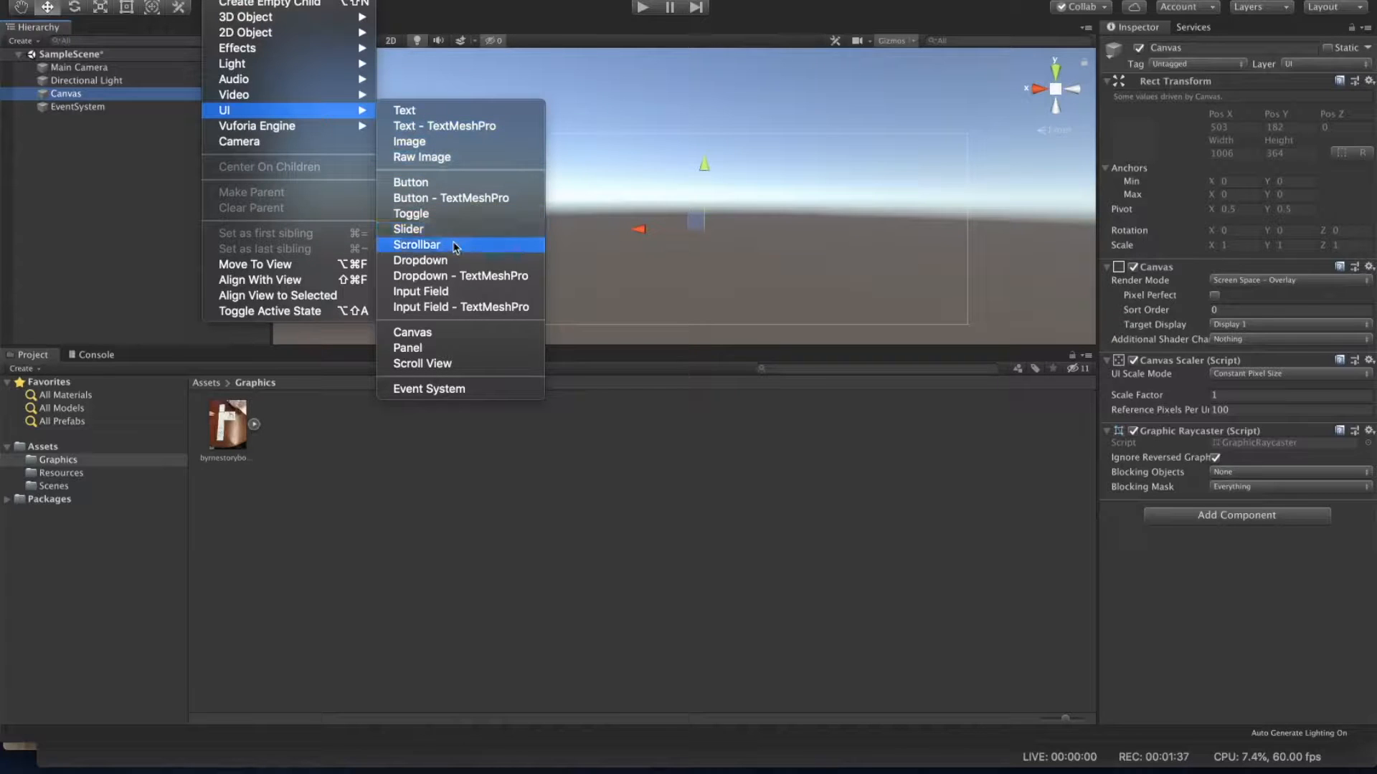
left_click(463, 348)
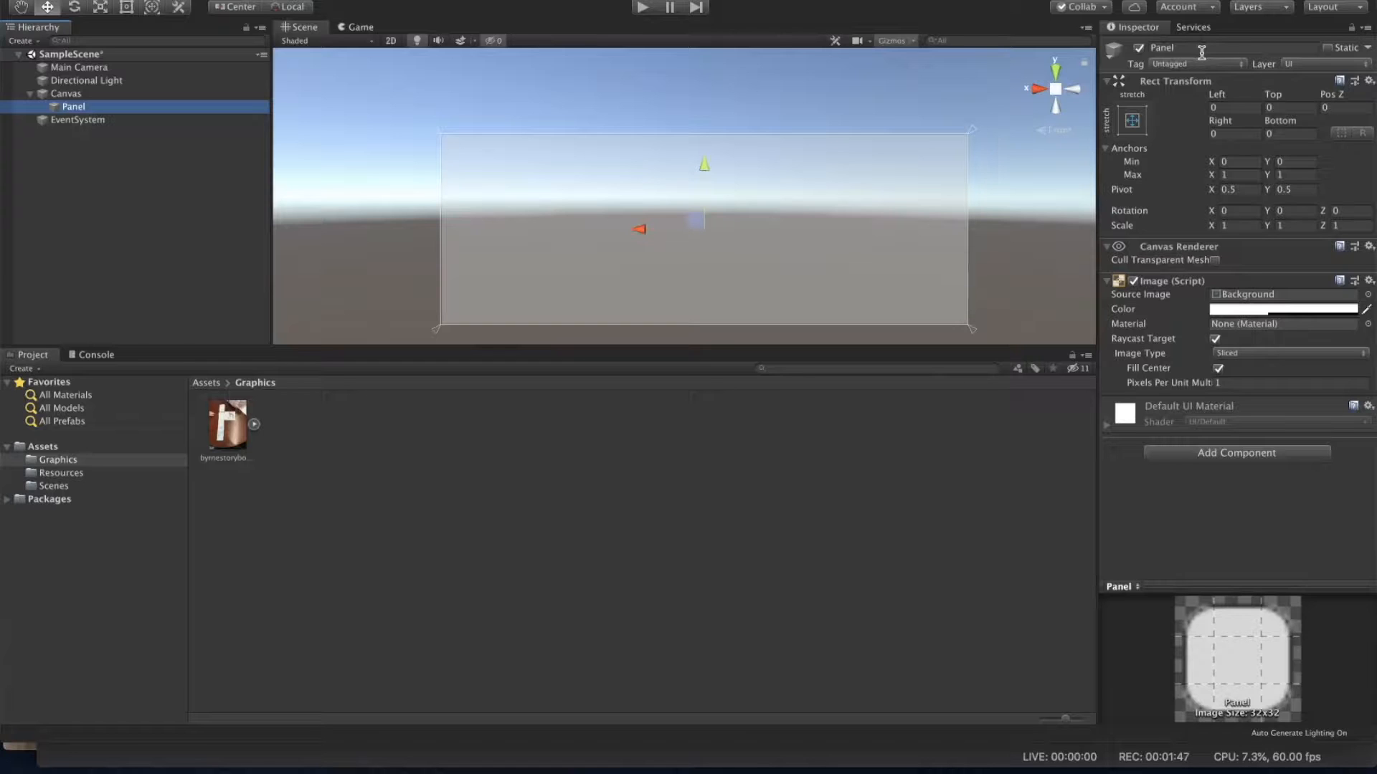
Step: Assign the byrnestoryboard_0 sprite from the Graphics folder as the Panel's source image
left_click(1234, 300)
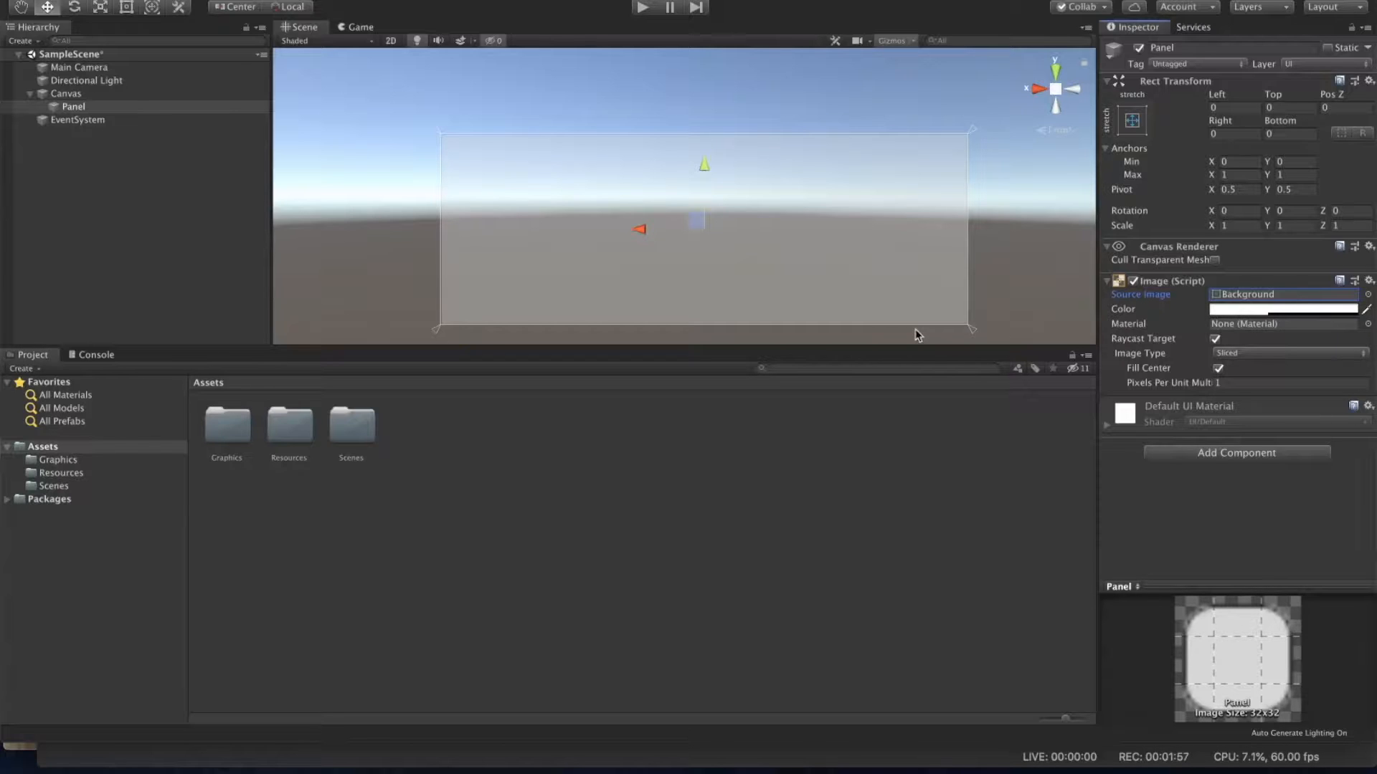
double_click(225, 430)
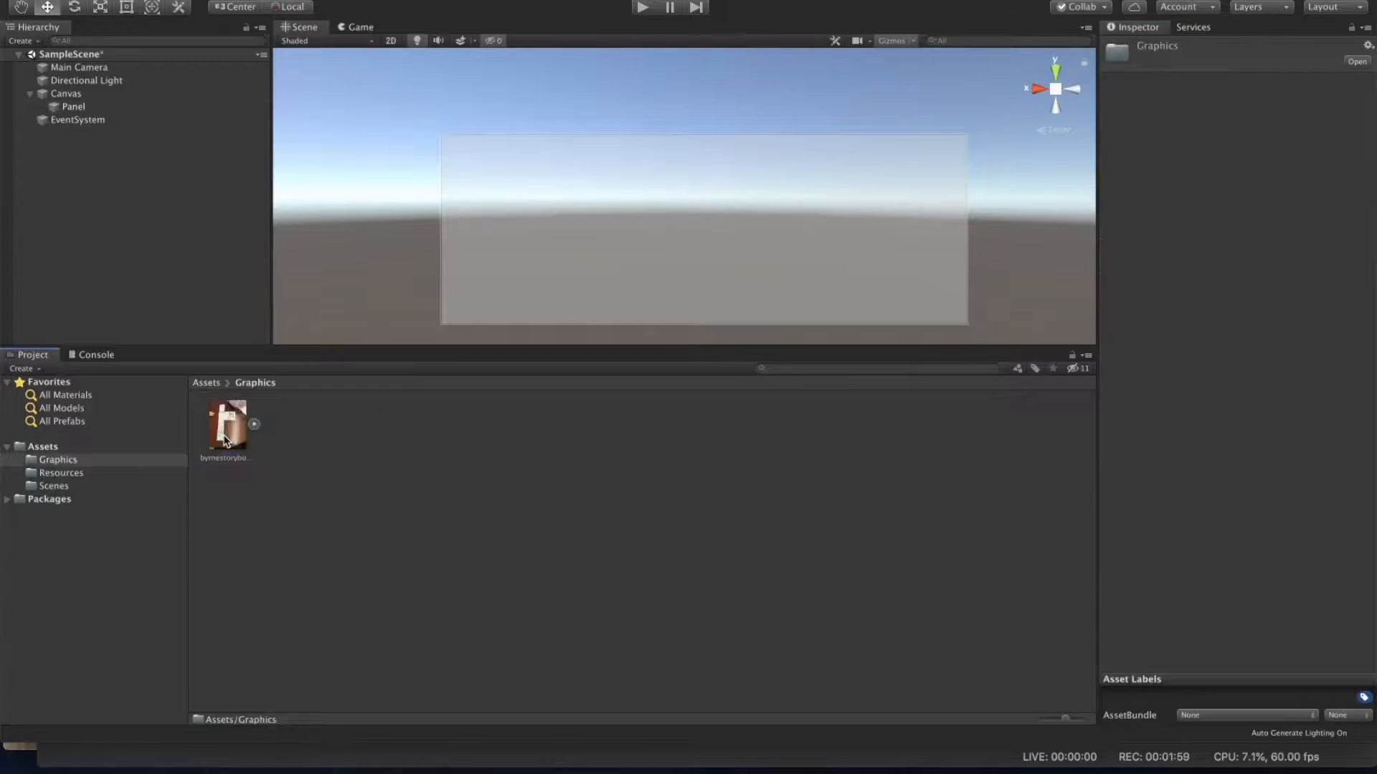
left_click(255, 425)
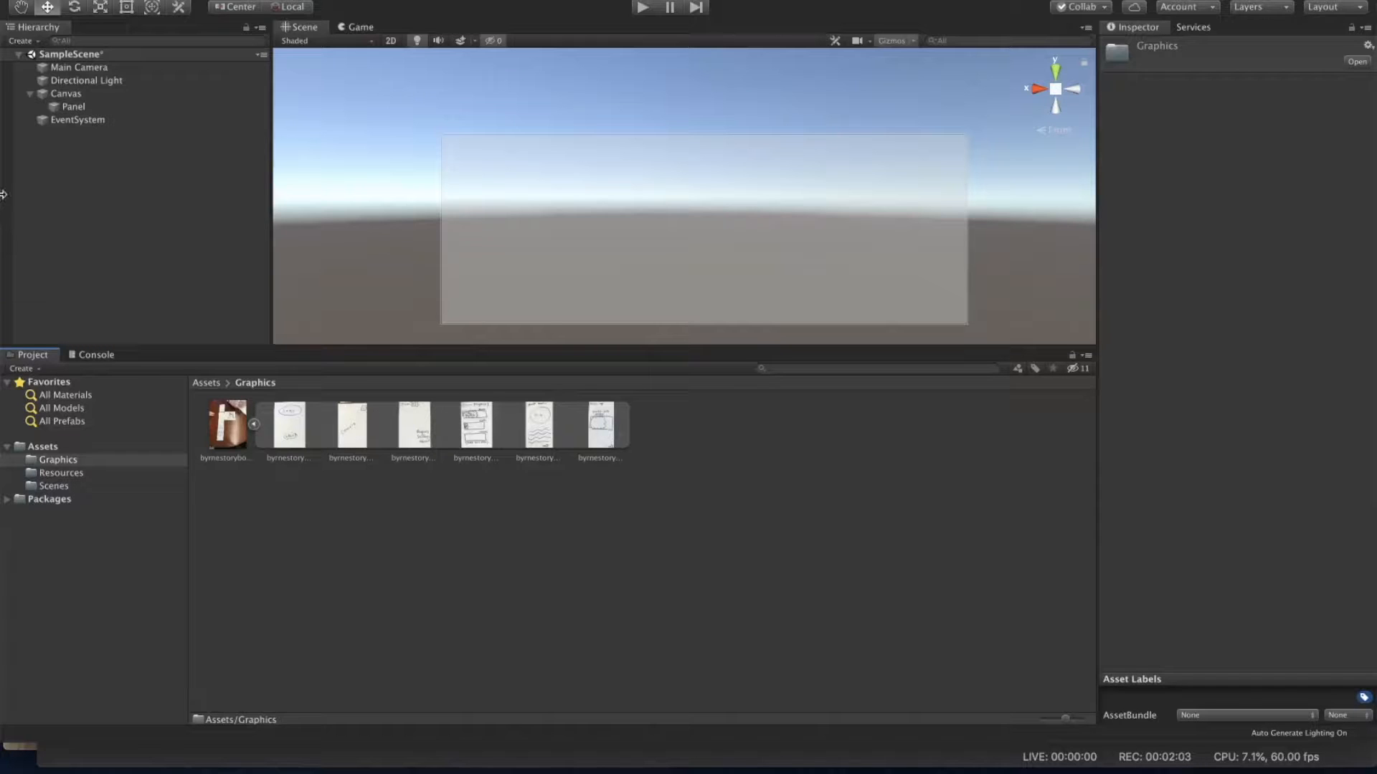
left_click(79, 108)
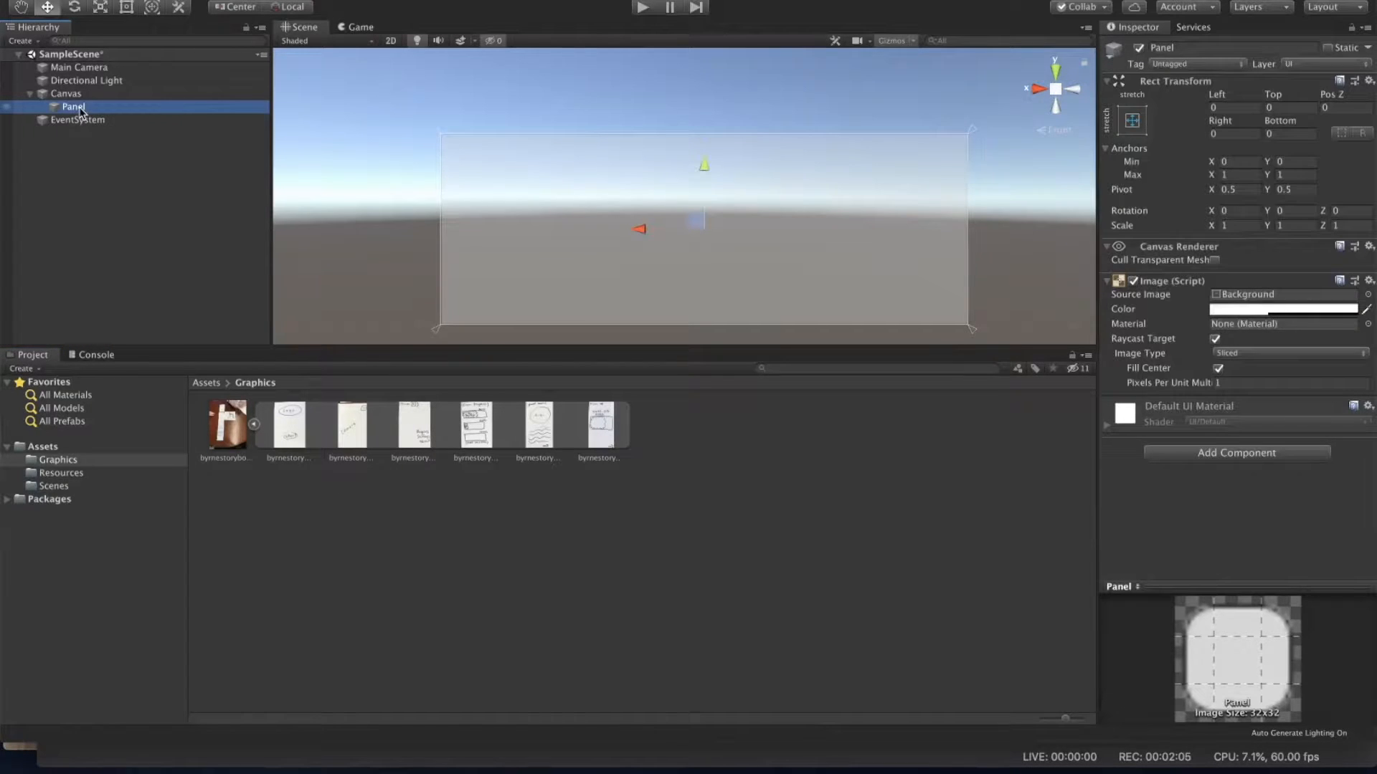
mouse_move(295, 434)
left_mouse_down()
mouse_move(667, 470)
mouse_move(1094, 432)
mouse_move(1242, 299)
left_mouse_up()
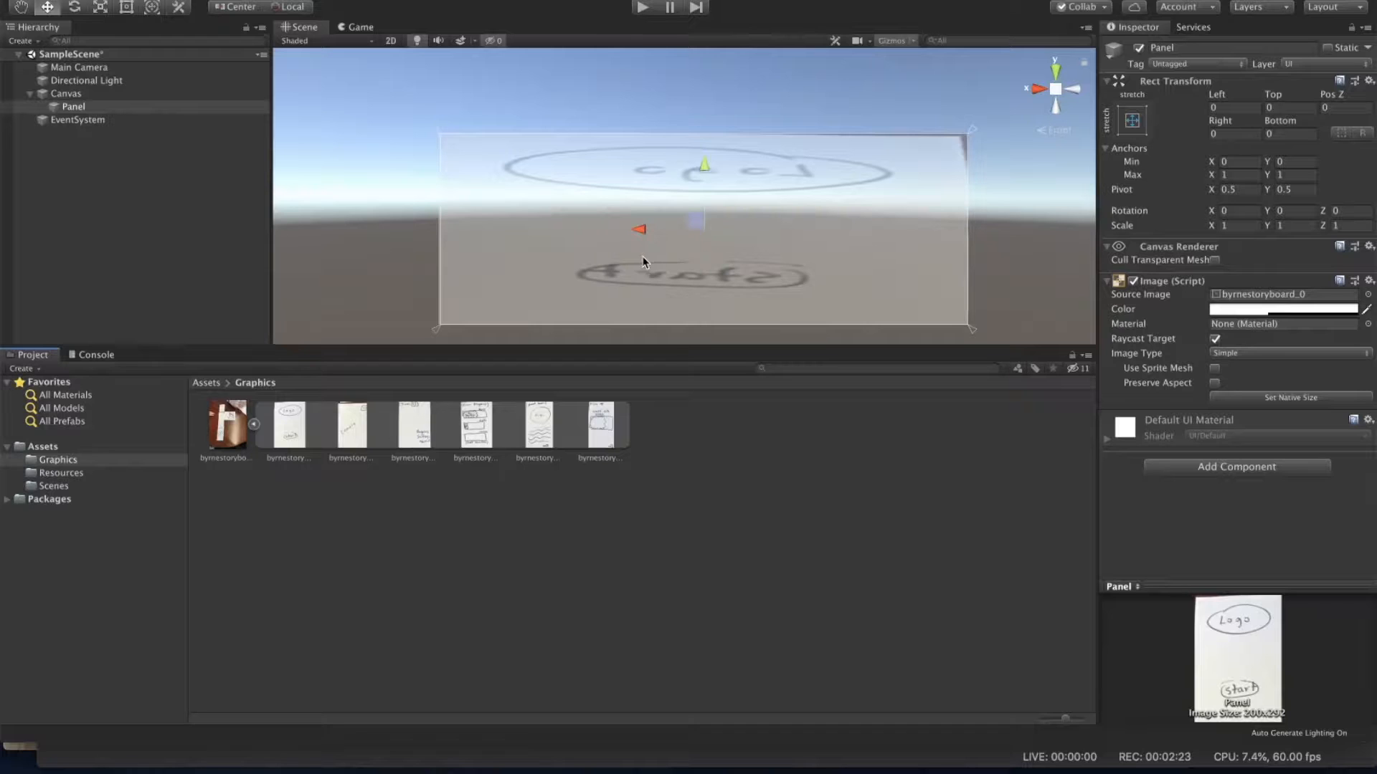
Step: Set the Panel's image color to white FFFFFF with full alpha
left_click(1236, 314)
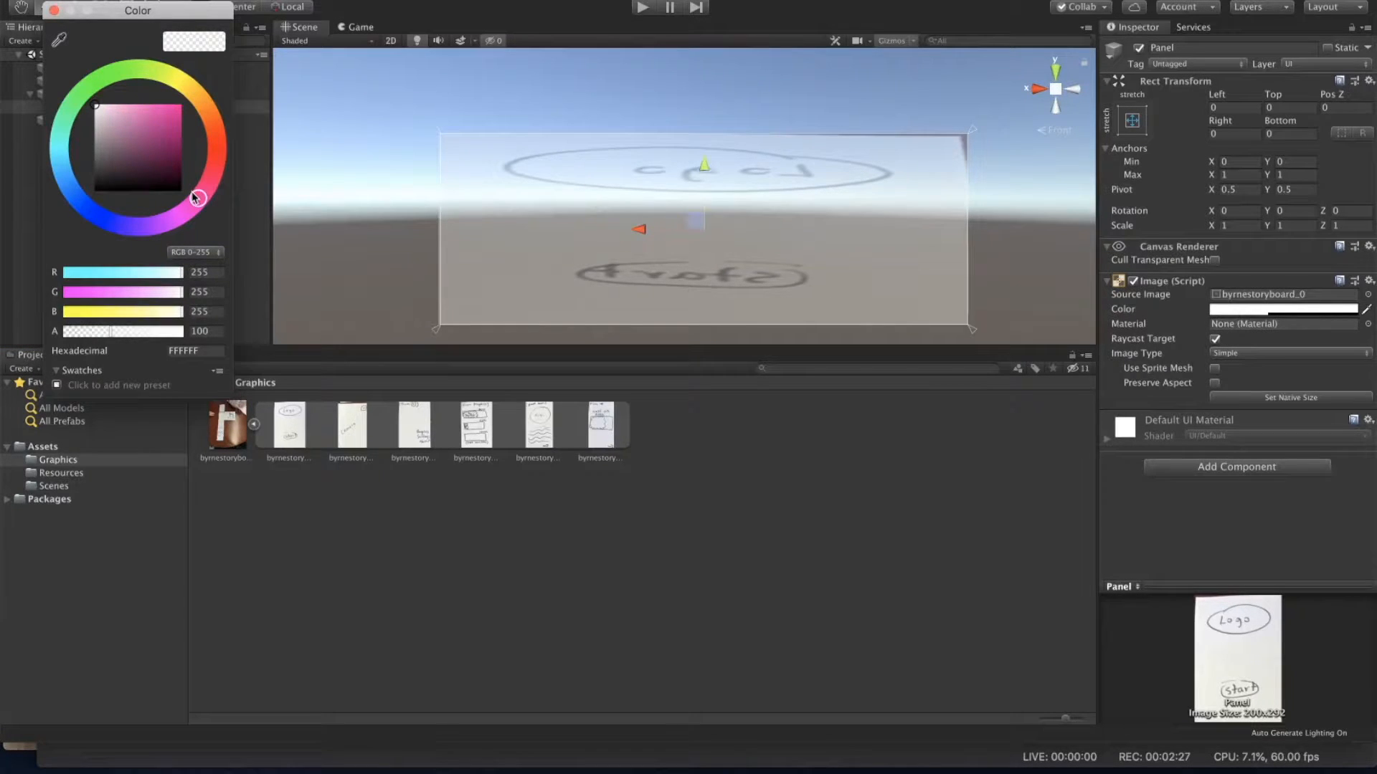
left_click(121, 158)
left_click(167, 129)
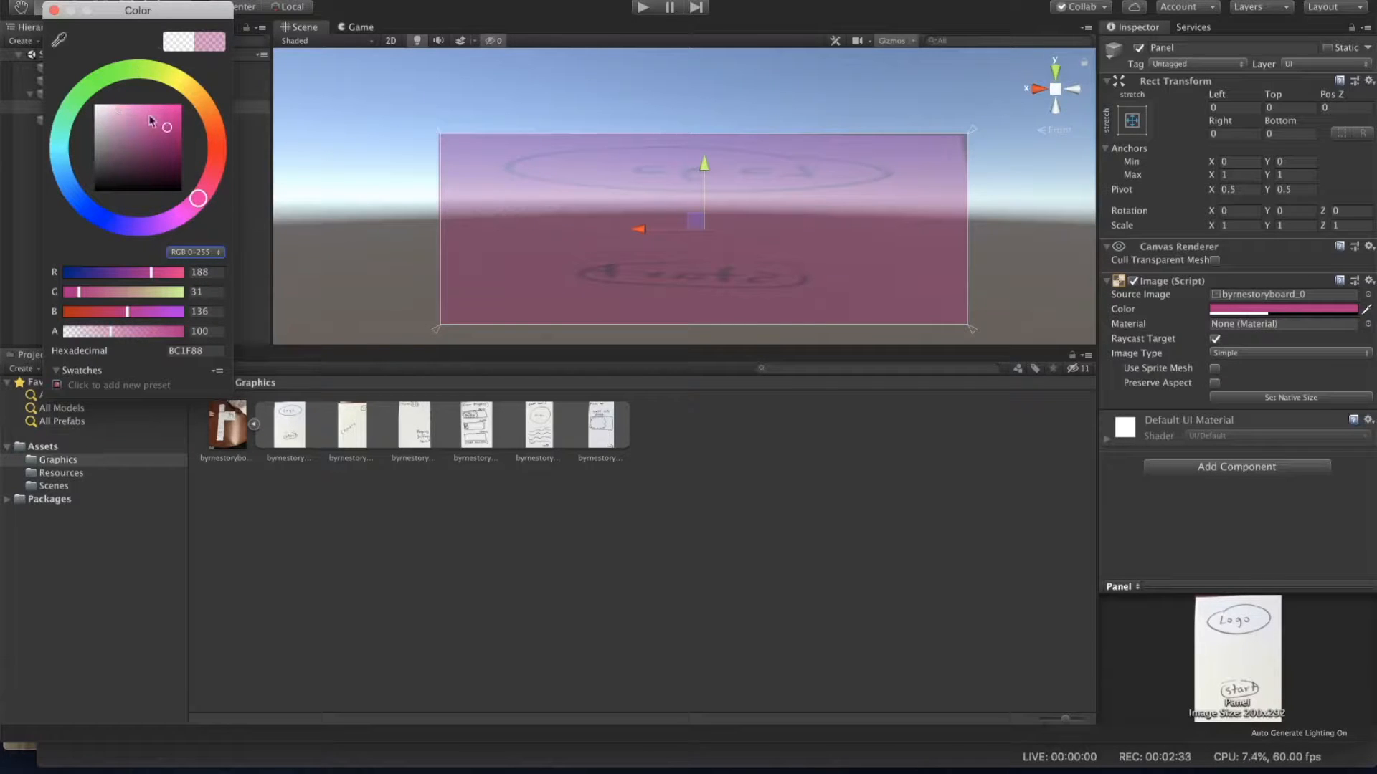
left_click(97, 107)
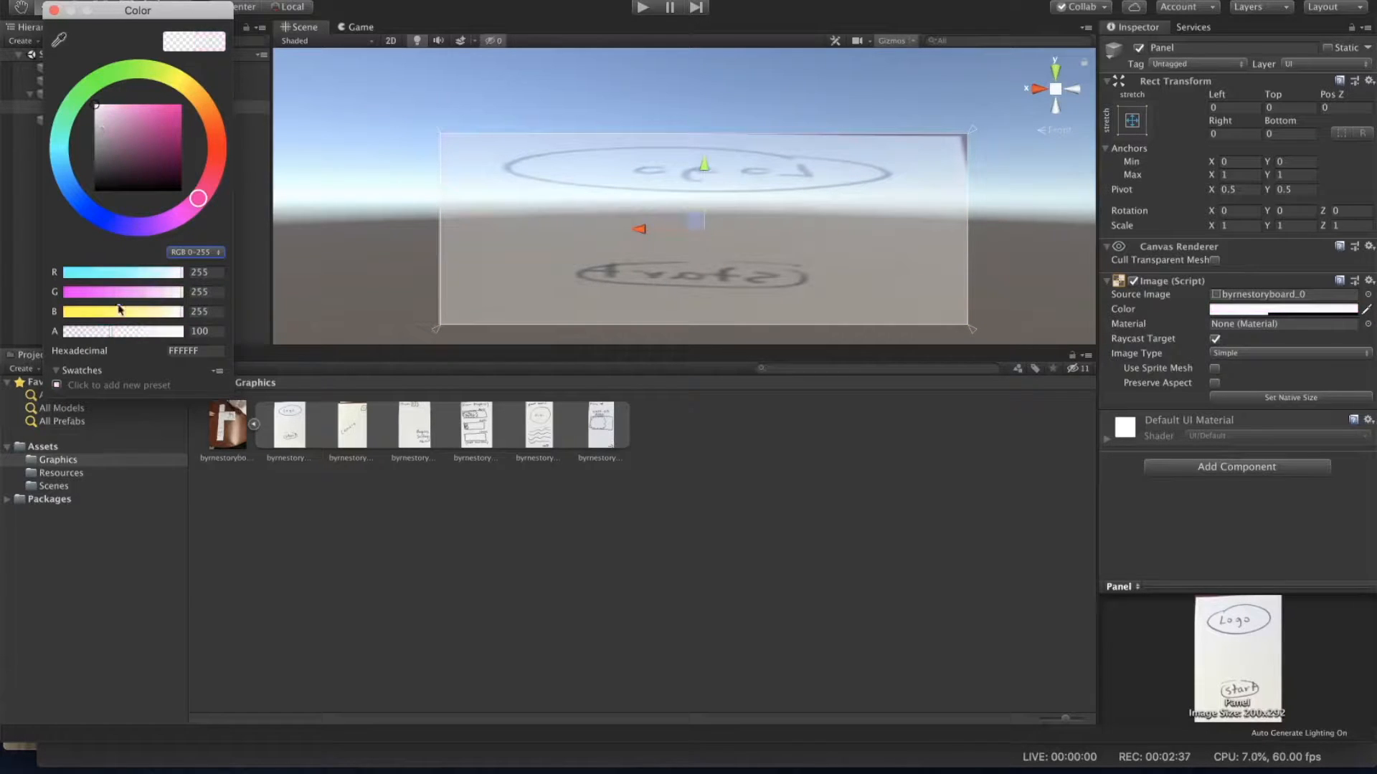
left_click_drag(119, 333, 183, 331)
left_click(200, 330)
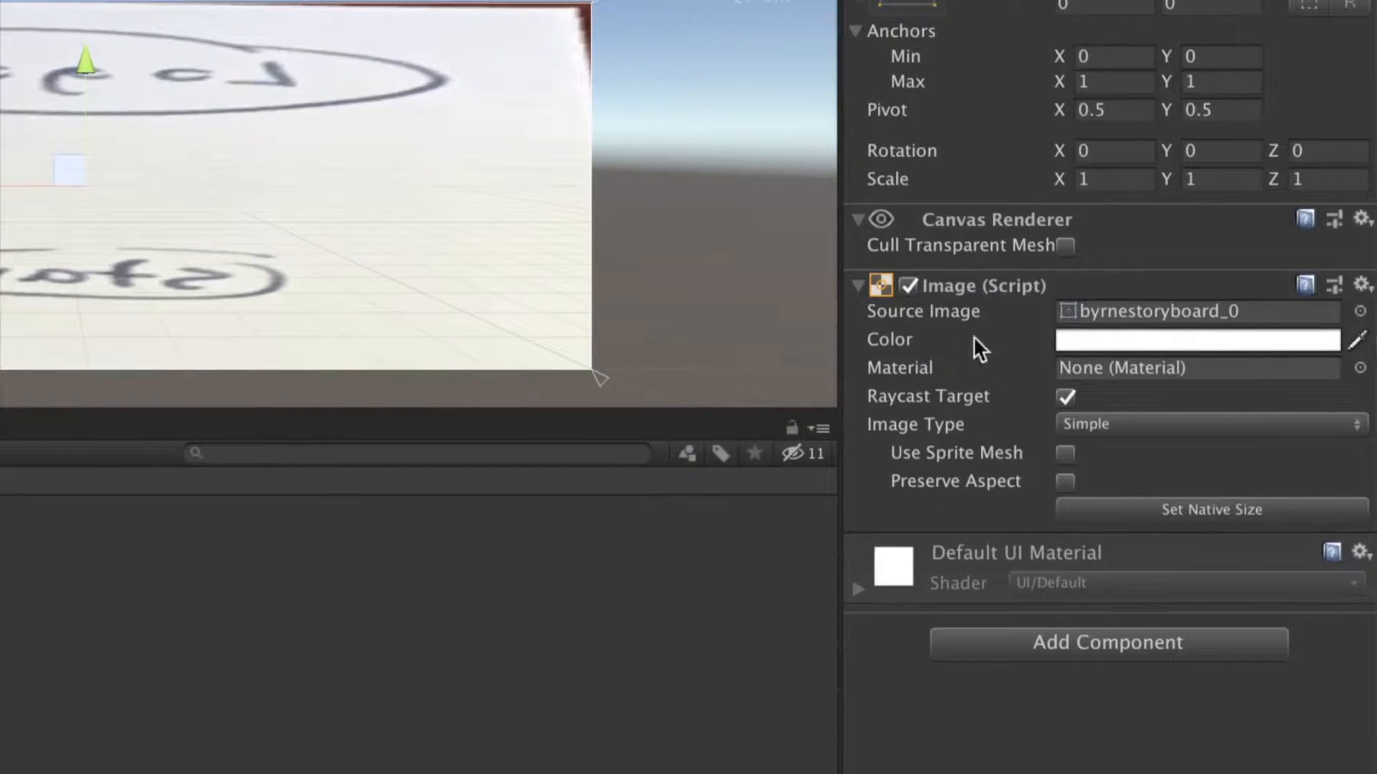
Step: Enable Preserve Aspect on the Panel's image
left_click(1066, 479)
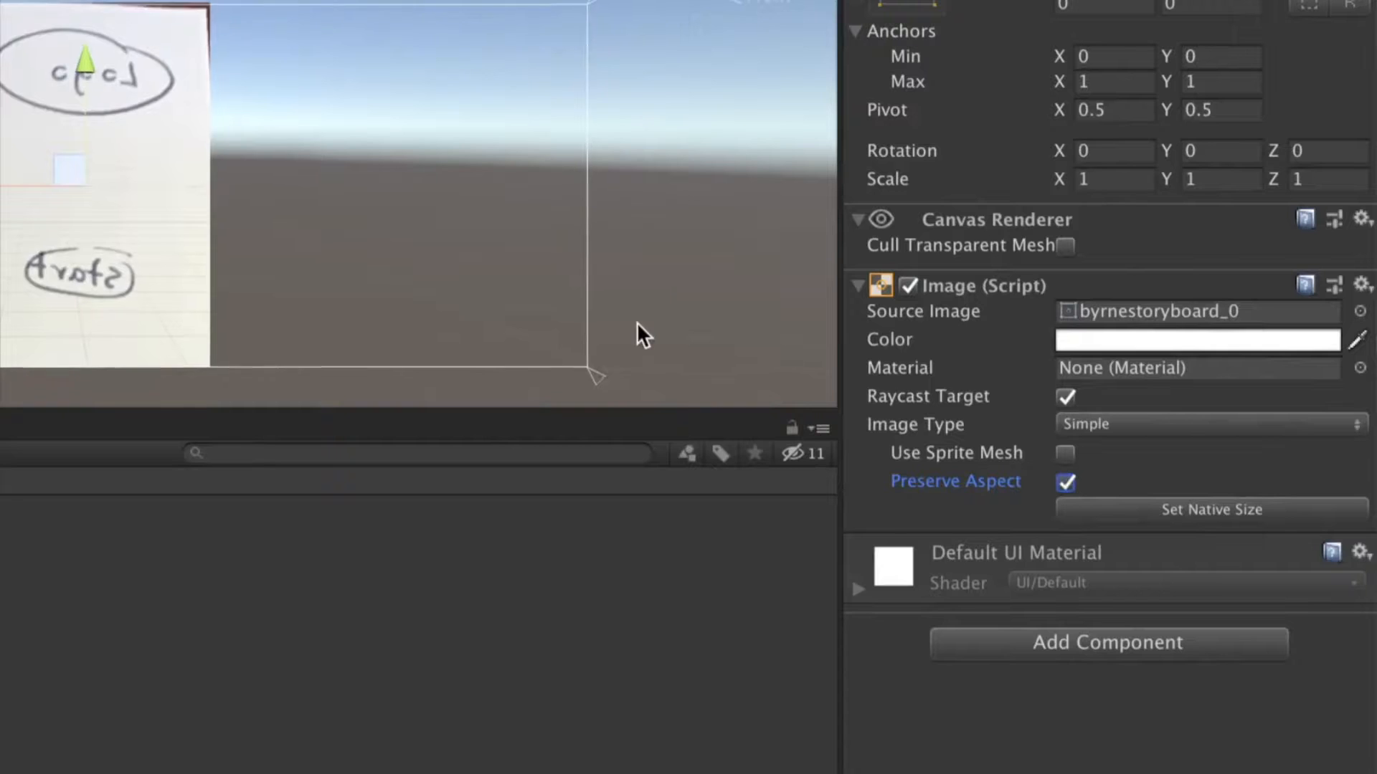
scroll(637, 321, "down", 3)
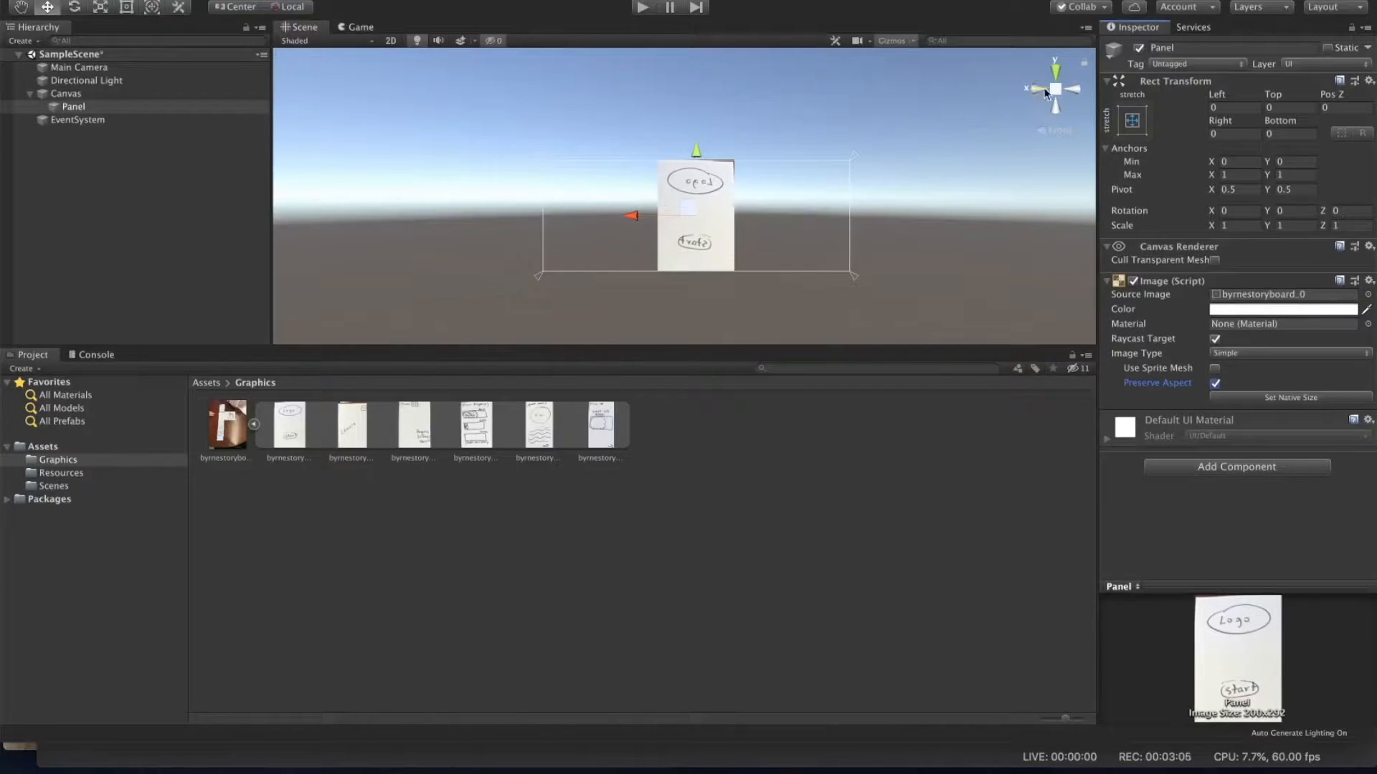
left_click(1037, 87)
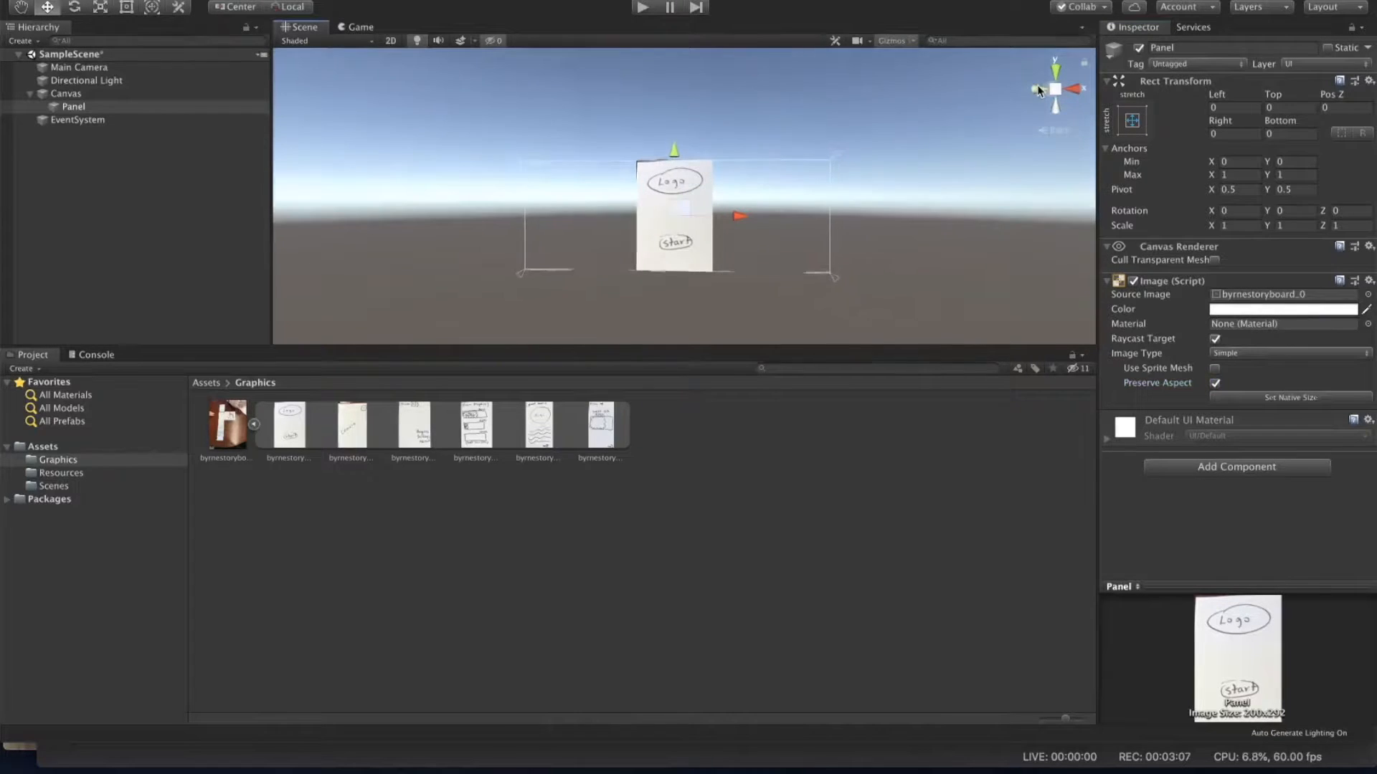
scroll(766, 229, "up", 5)
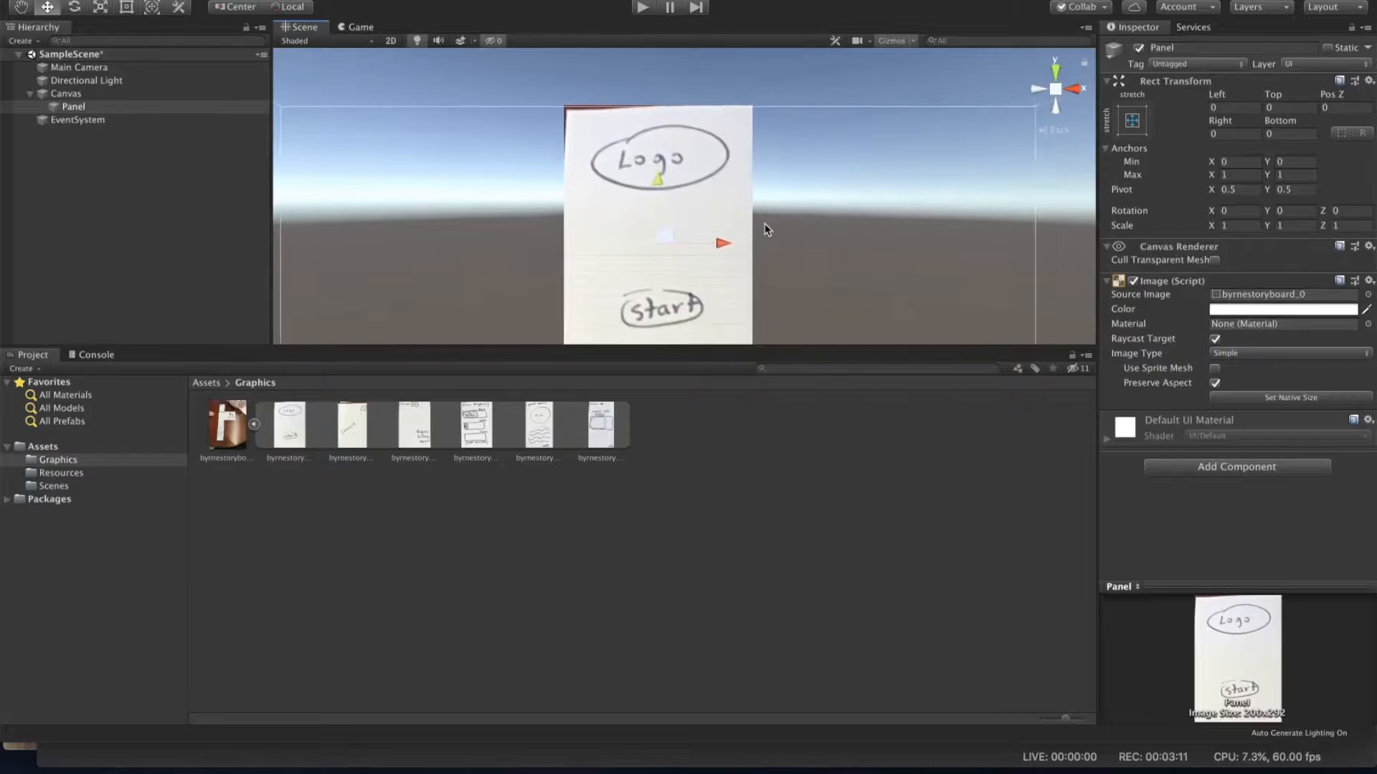
scroll(767, 228, "down", 3)
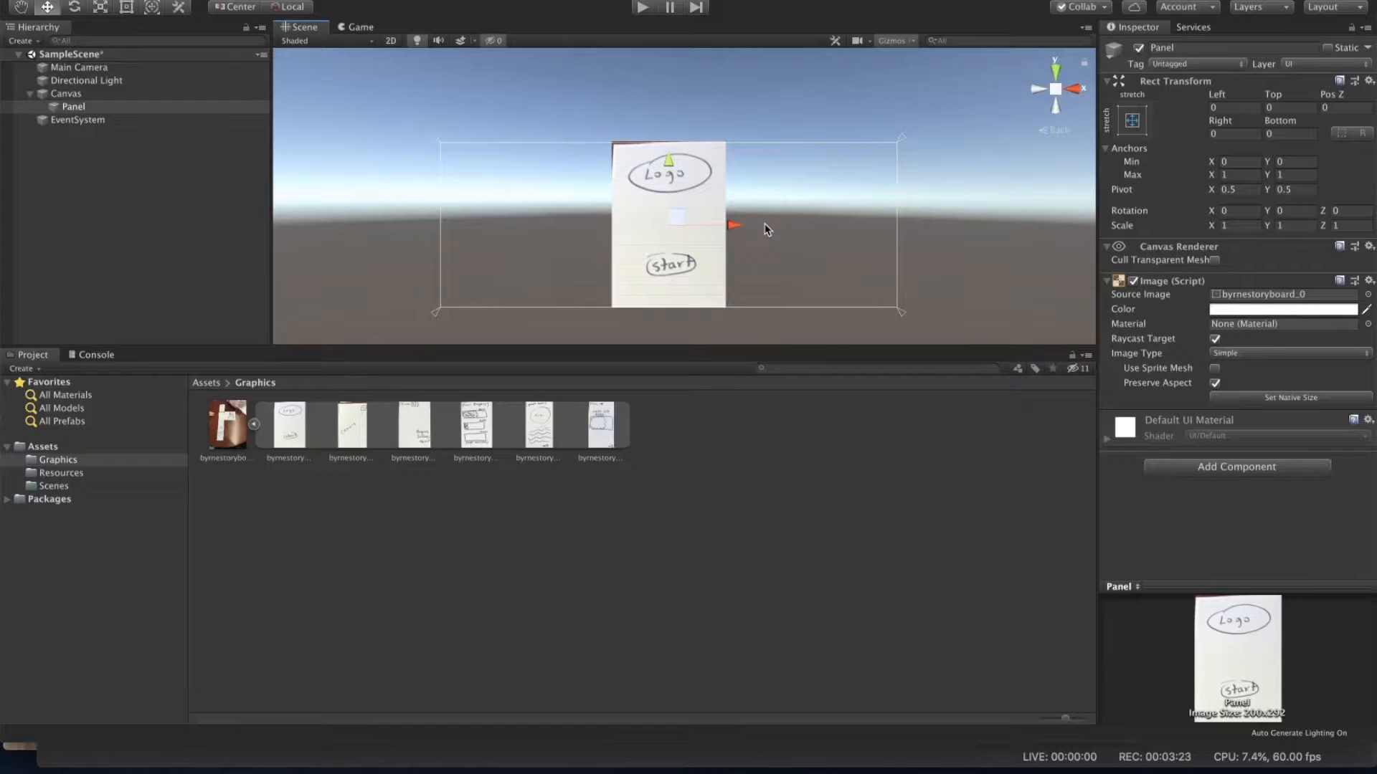
Step: Duplicate the Panel five times inside the Canvas
left_click(83, 111)
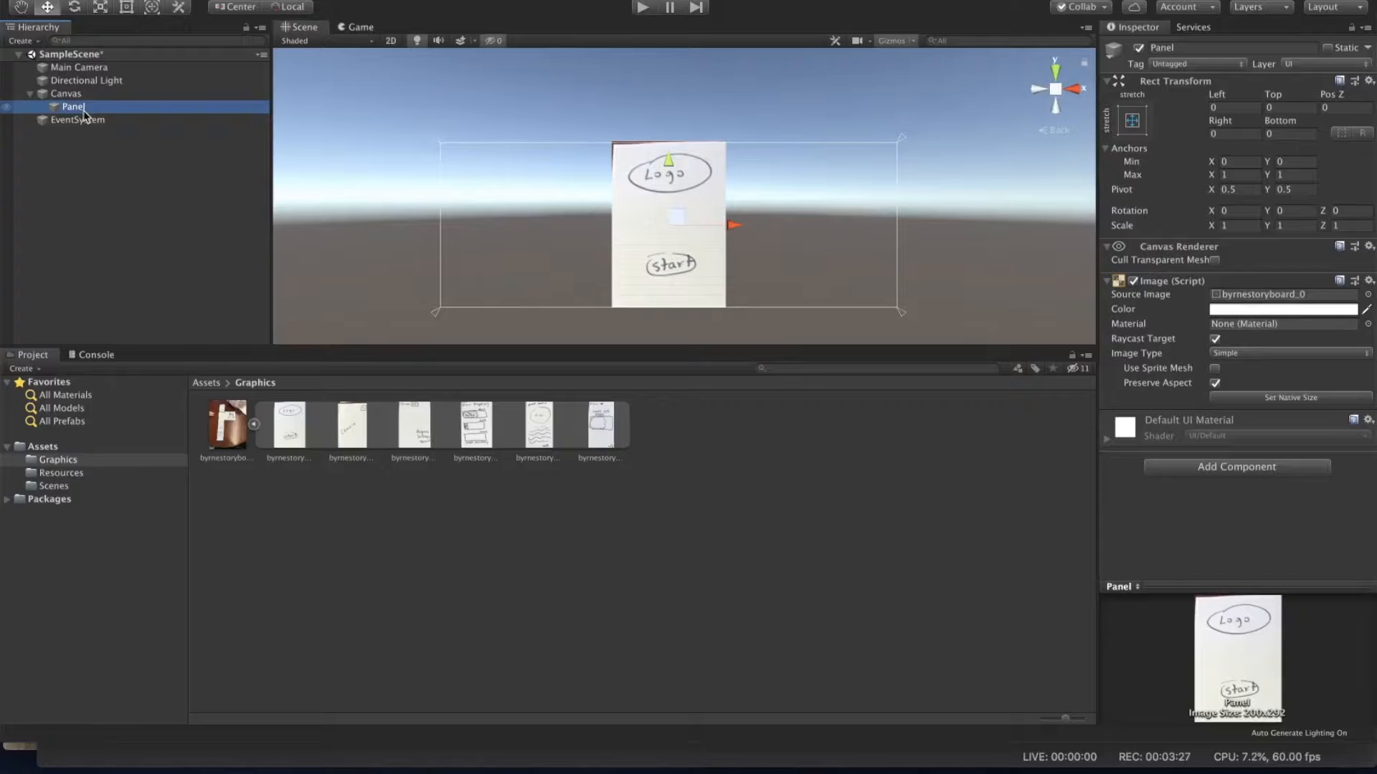
key("ctrl+d")
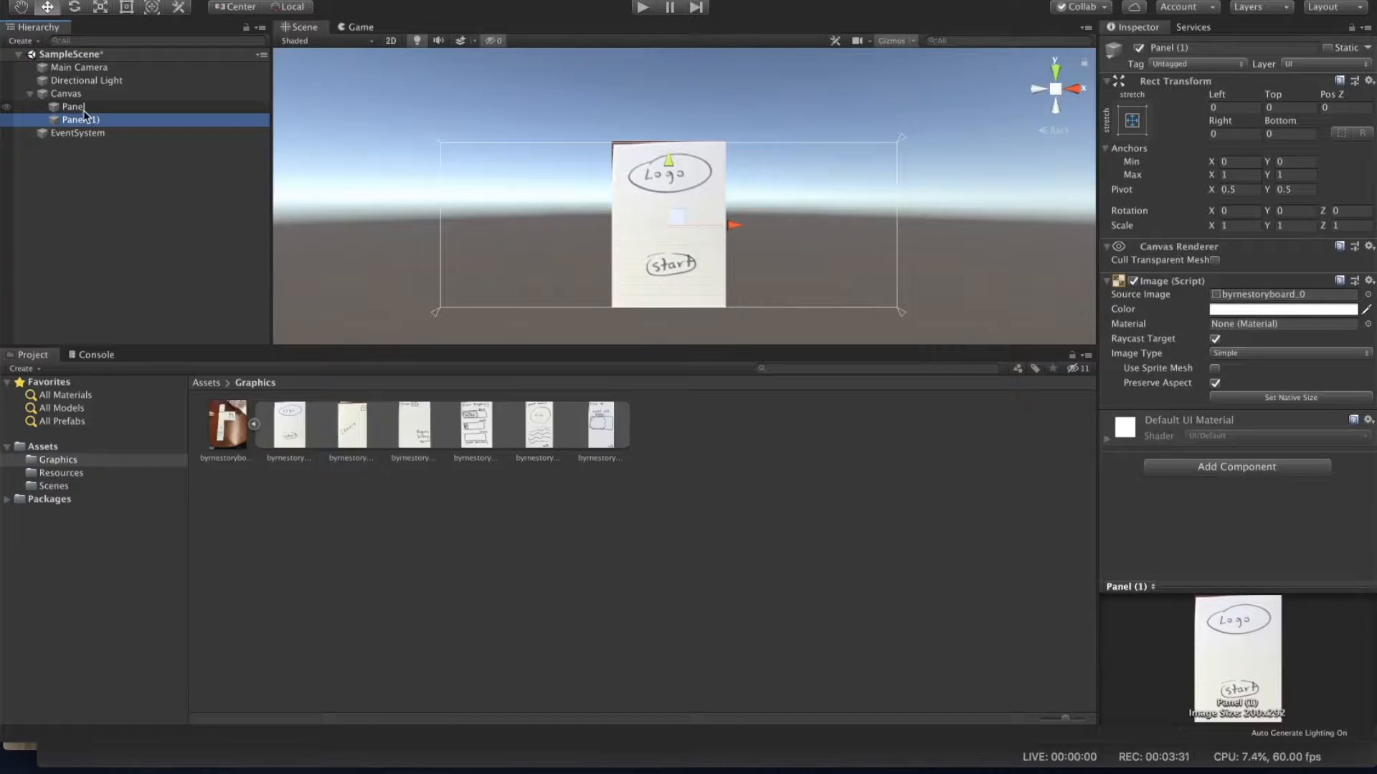
key("ctrl+d")
key("ctrl+d")
key("ctrl+d")
key("ctrl+d")
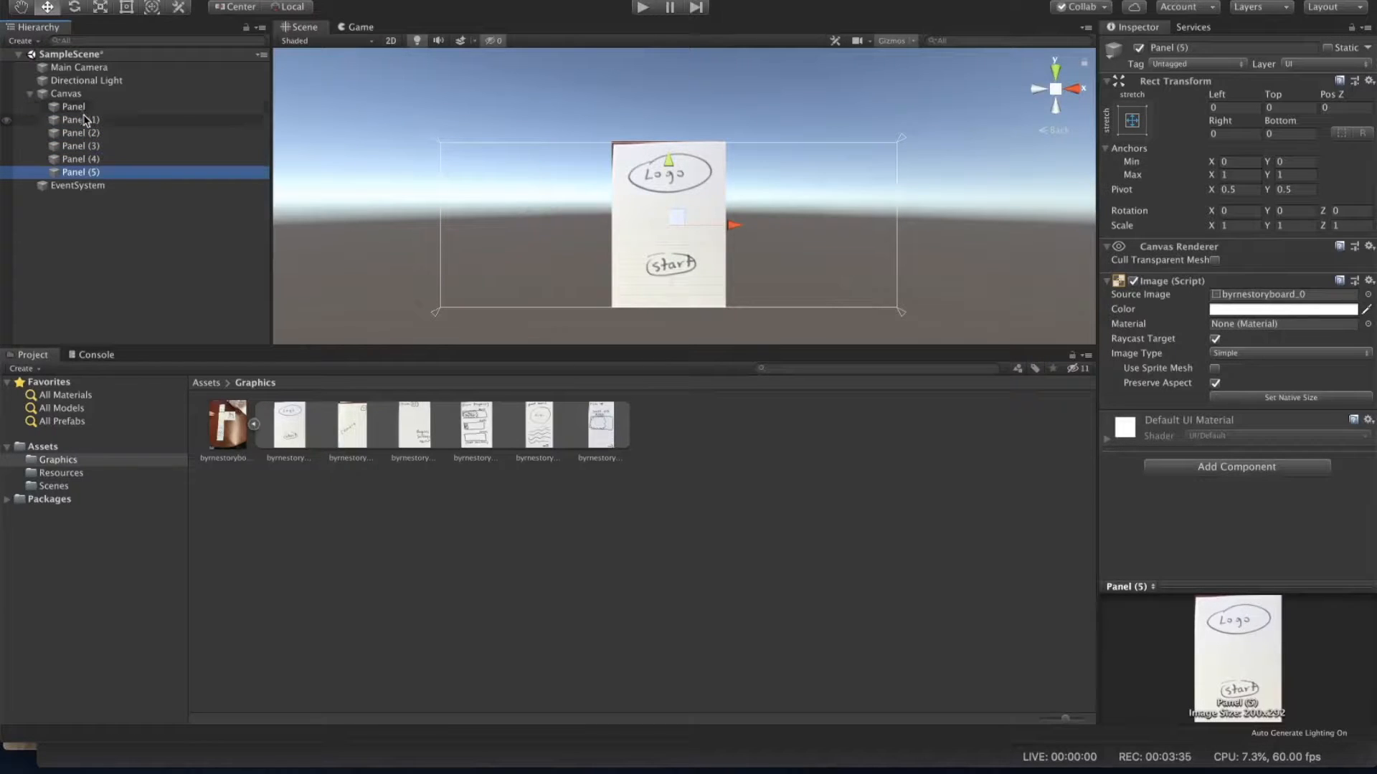
Step: Assign the byrnestoryboard_1 sprite to Panel (1) and the byrnestoryboard_2 sprite to Panel (2) as source images
left_click(85, 121)
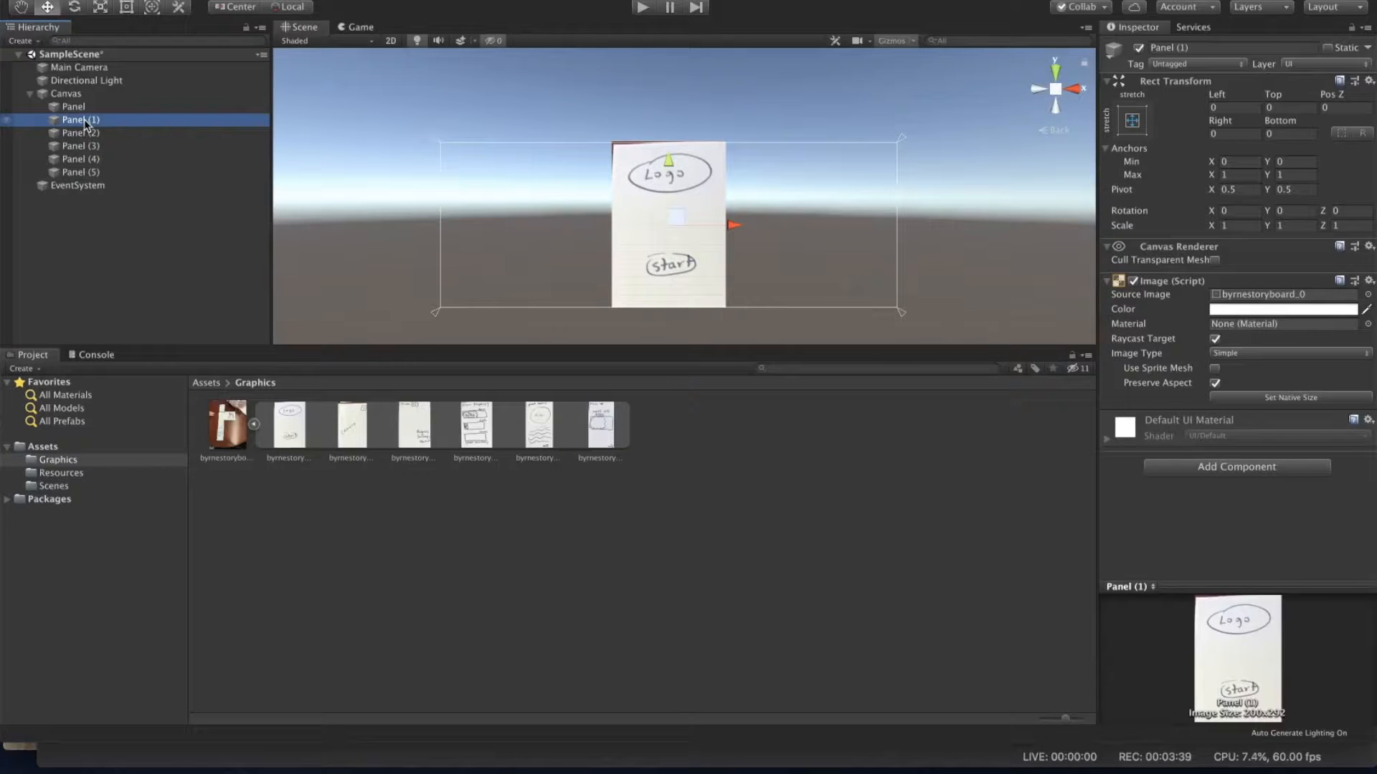
mouse_move(348, 437)
left_mouse_down()
mouse_move(1111, 395)
mouse_move(1239, 297)
left_mouse_up()
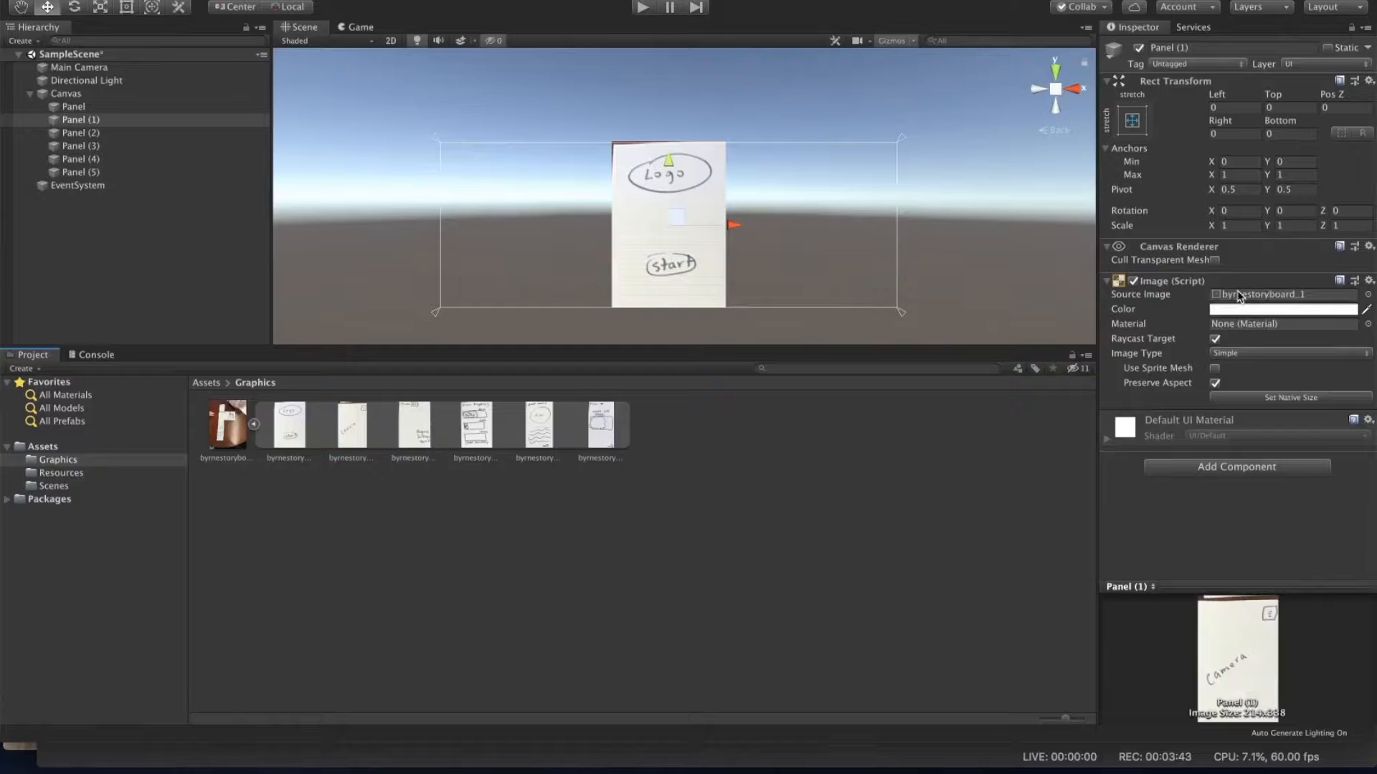
left_click(81, 135)
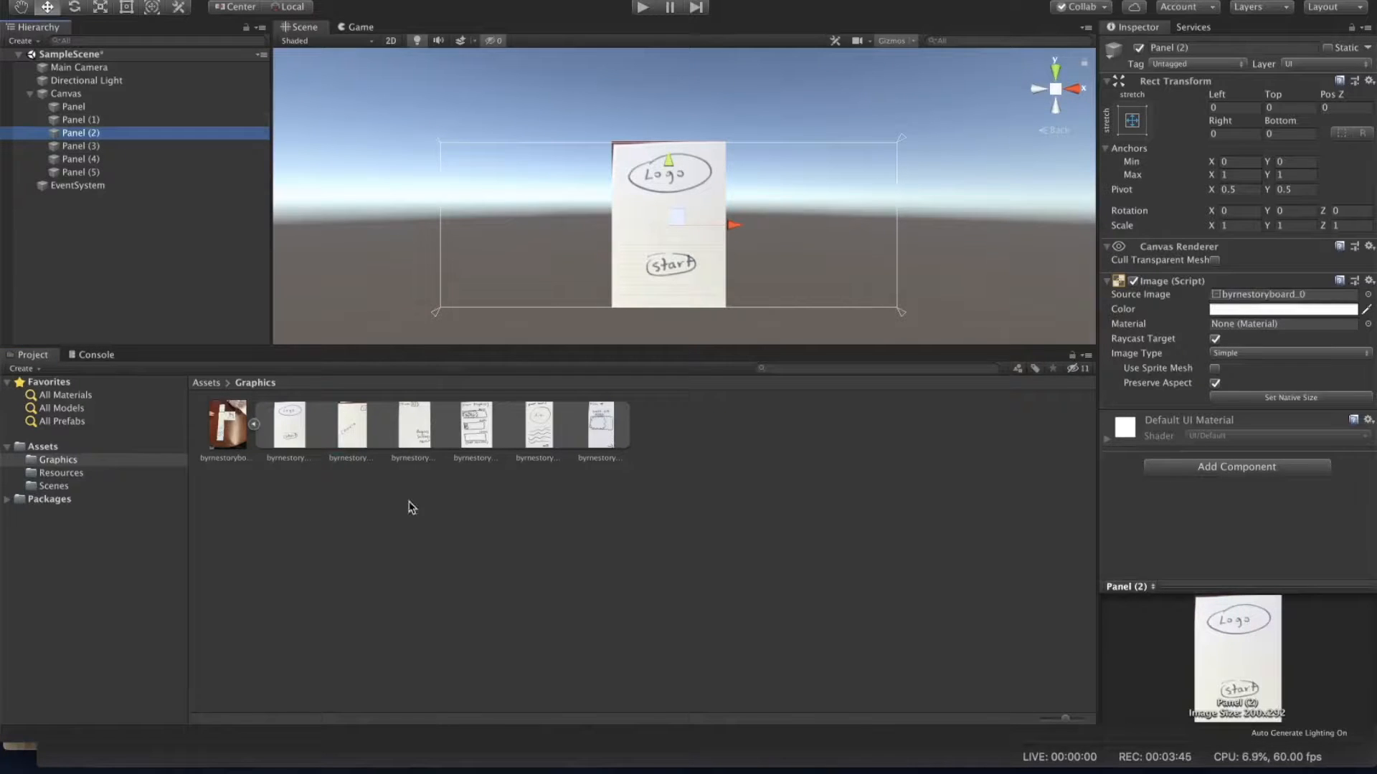
left_click_drag(414, 427, 1248, 297)
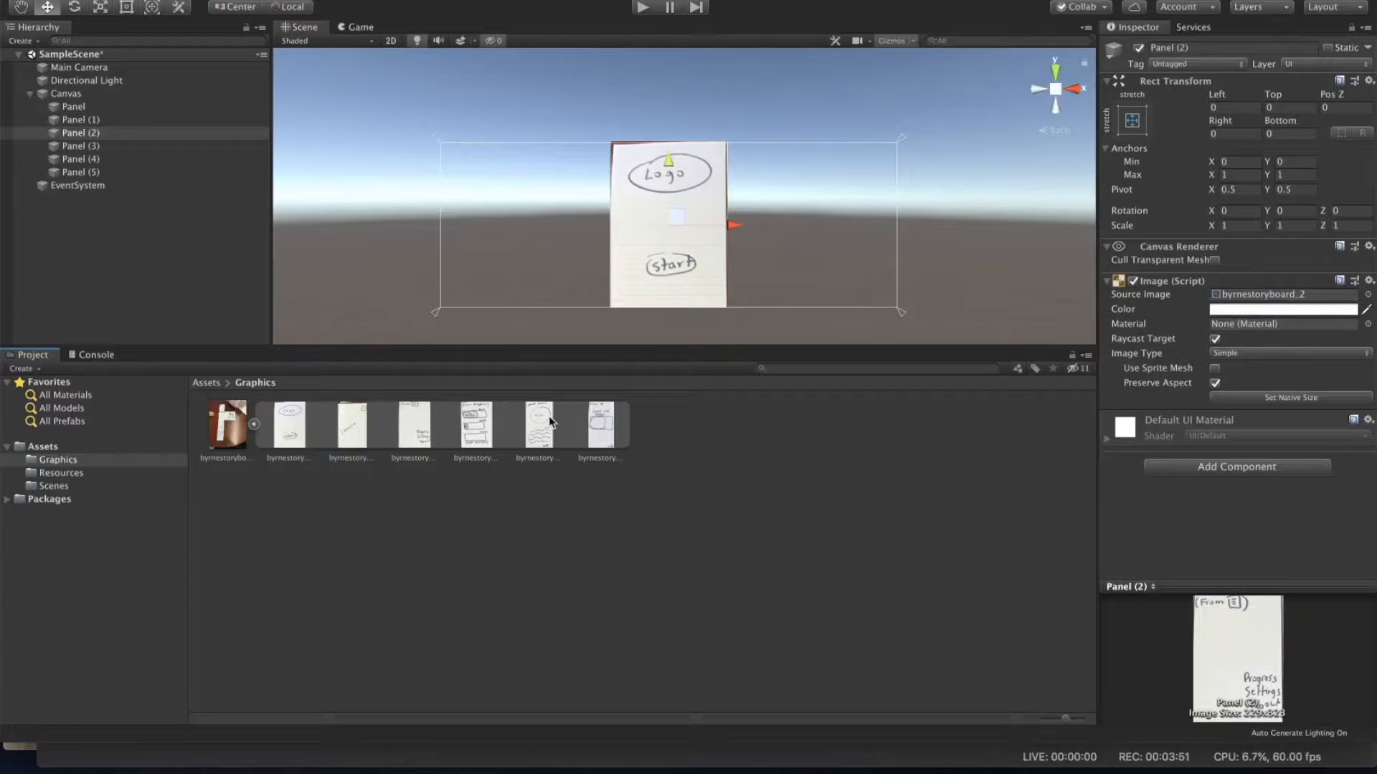
Step: Assign the byrnestoryboard_3 sprite from the Graphics folder as Panel (3)'s source image
left_click(80, 146)
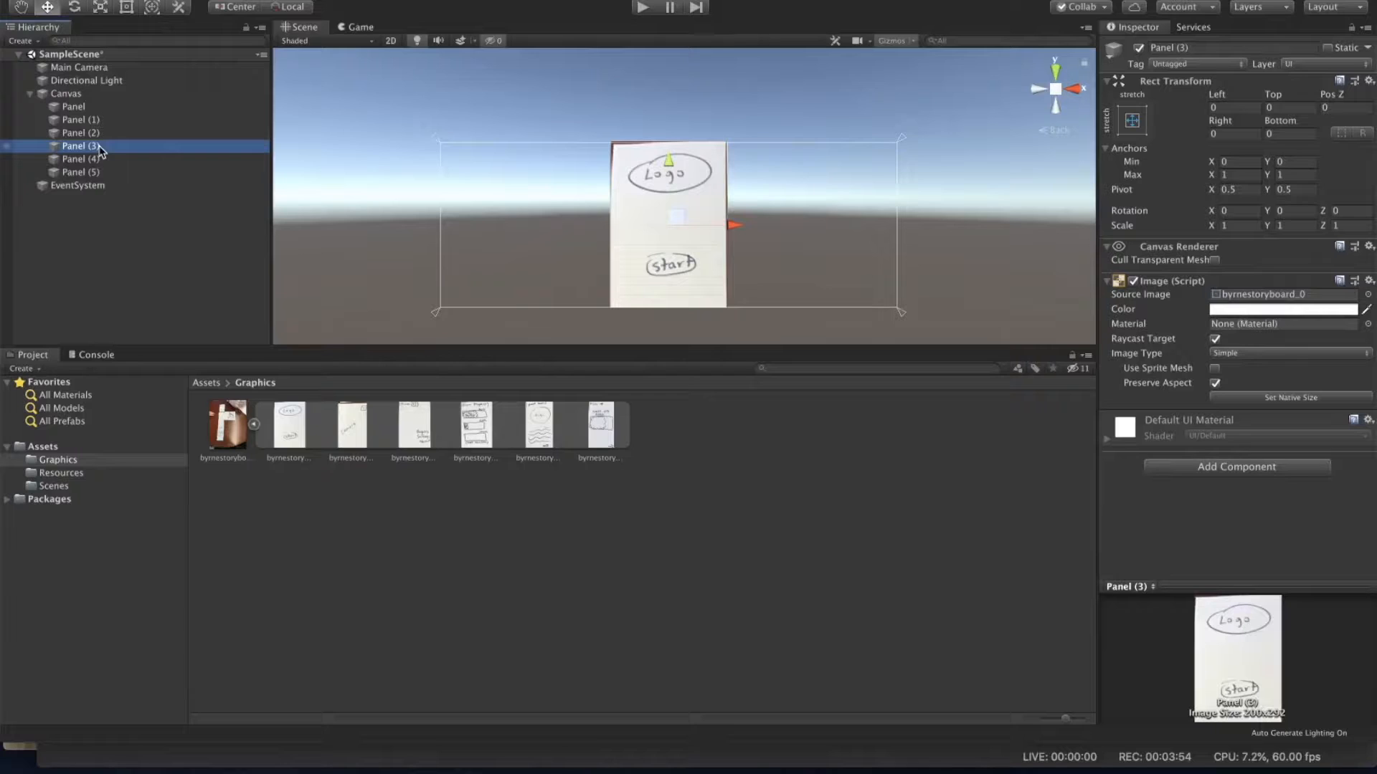
left_click(481, 433)
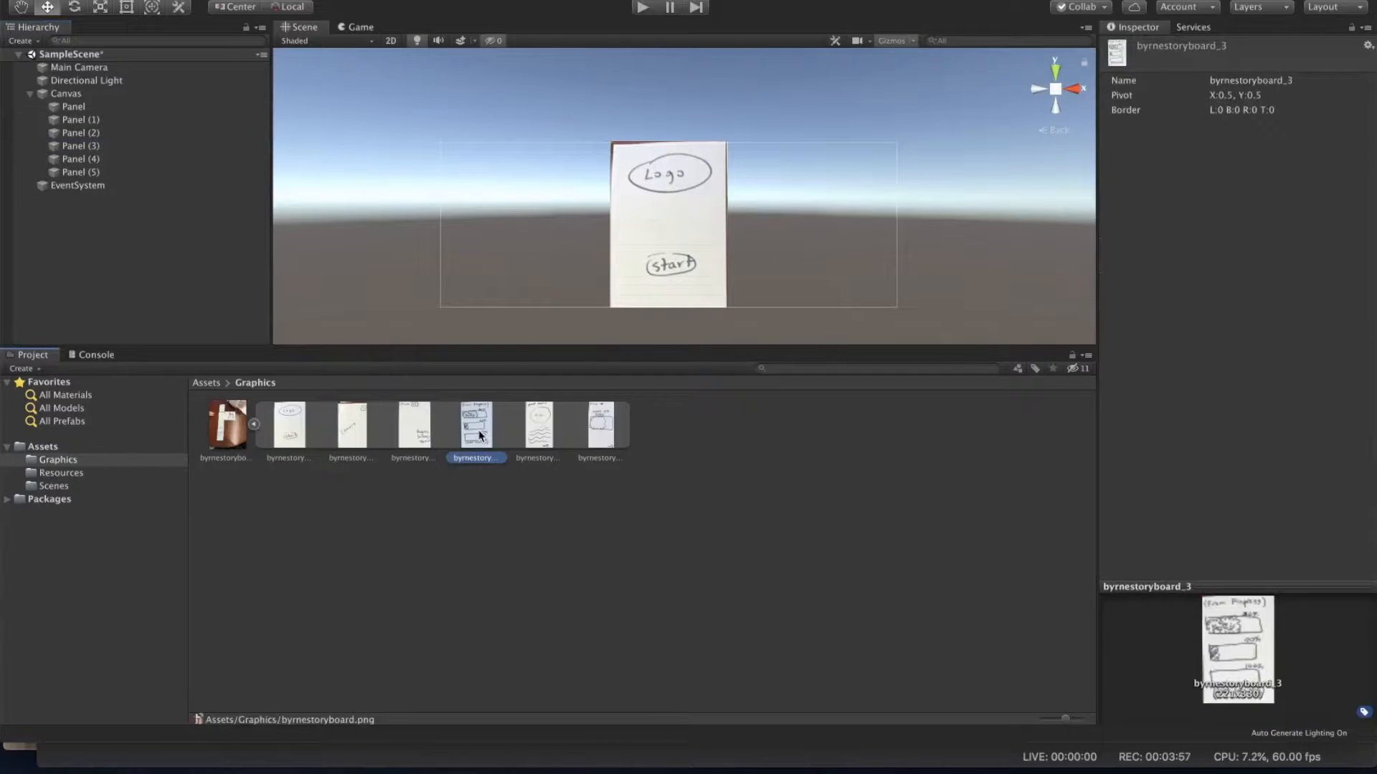
left_click(93, 147)
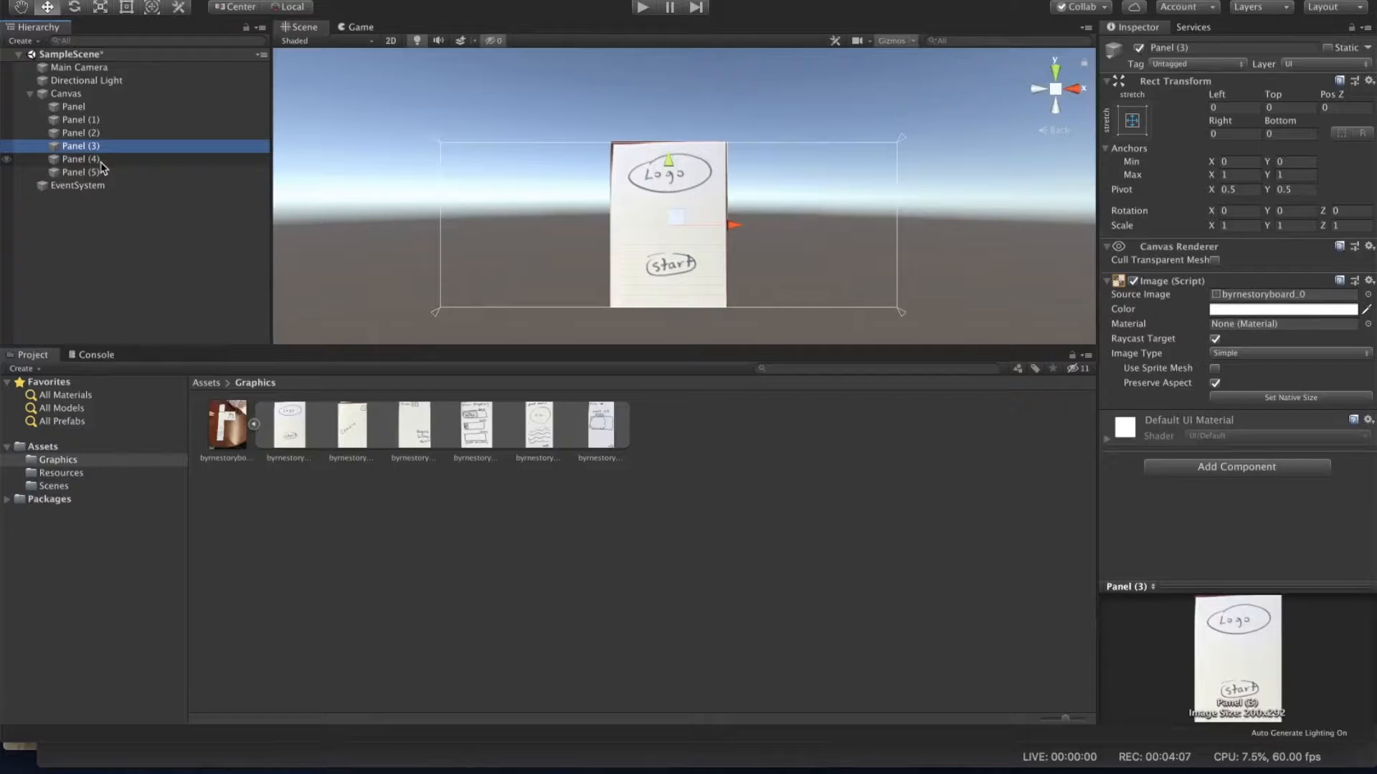
left_click(93, 134)
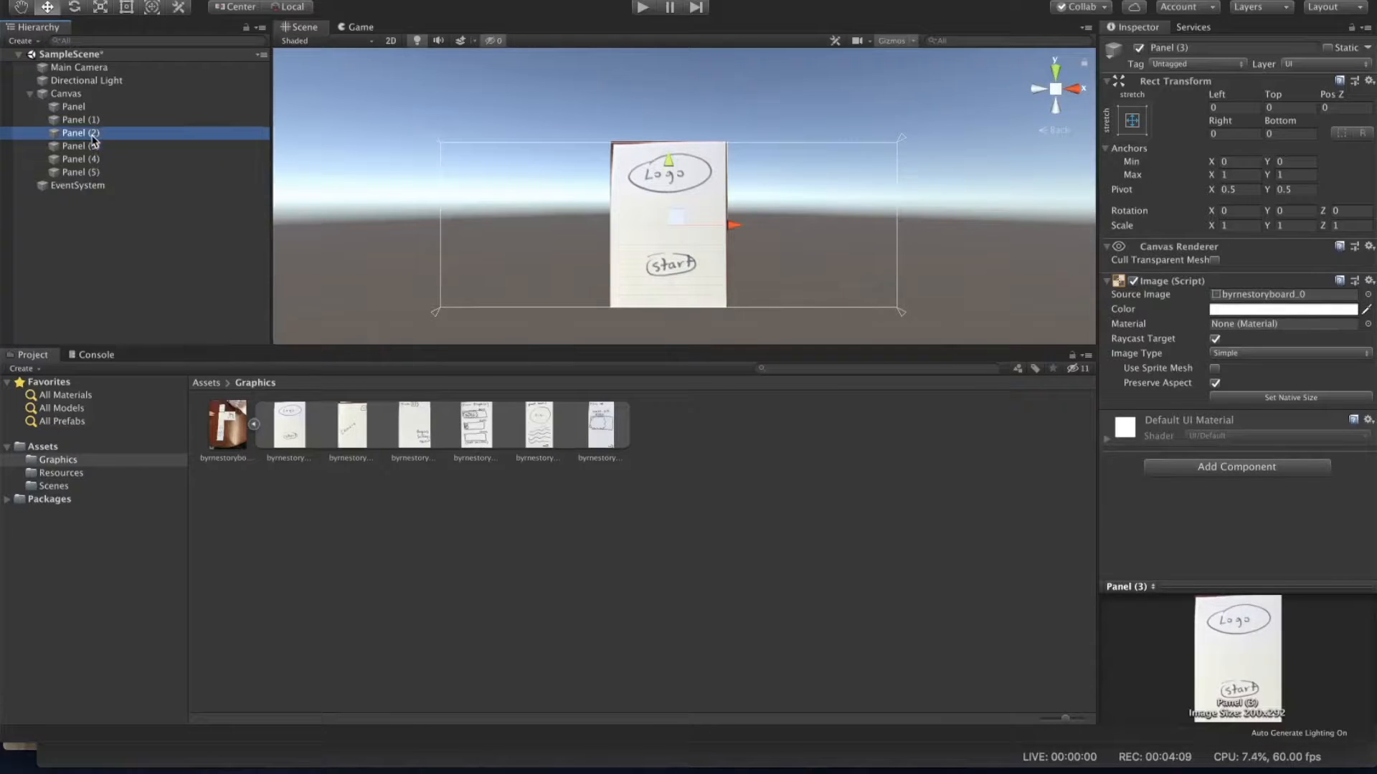
left_click(94, 148)
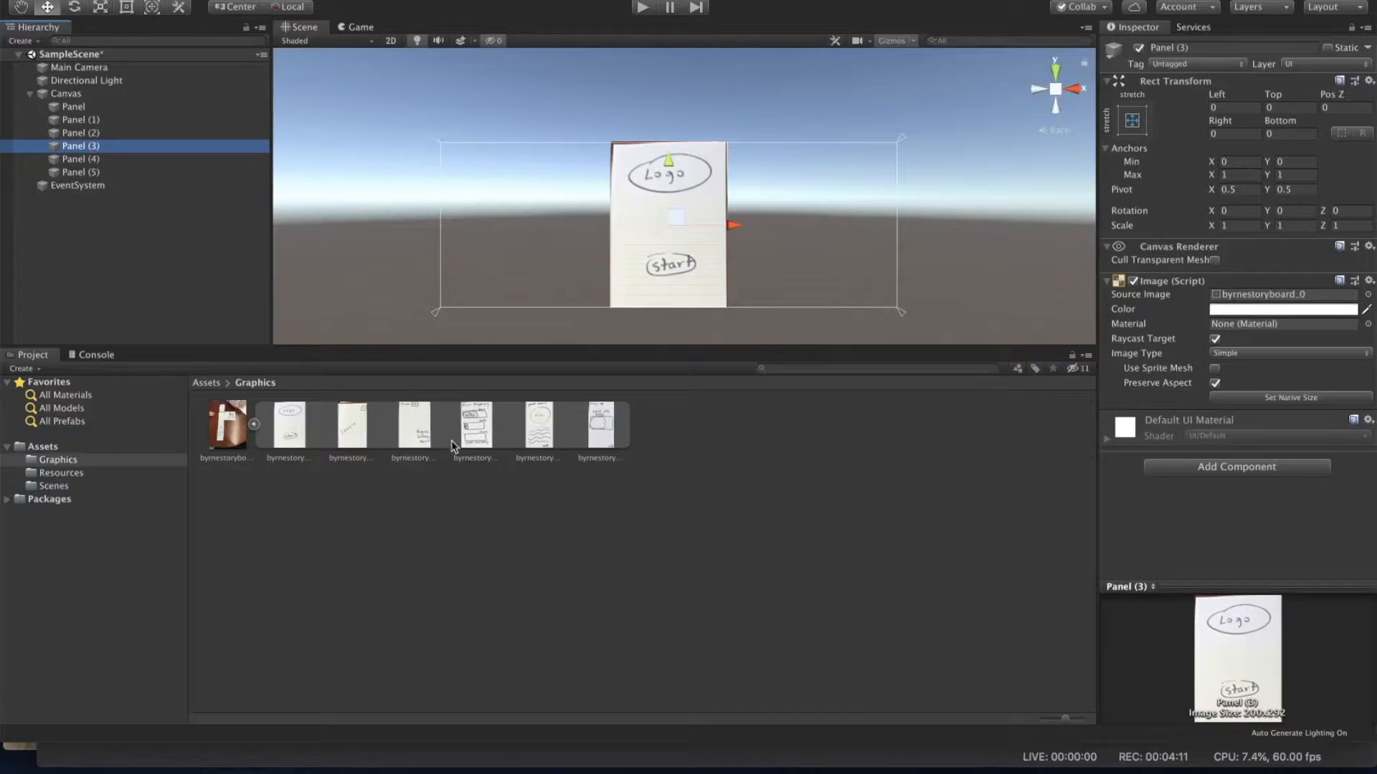
left_click_drag(474, 435, 1233, 299)
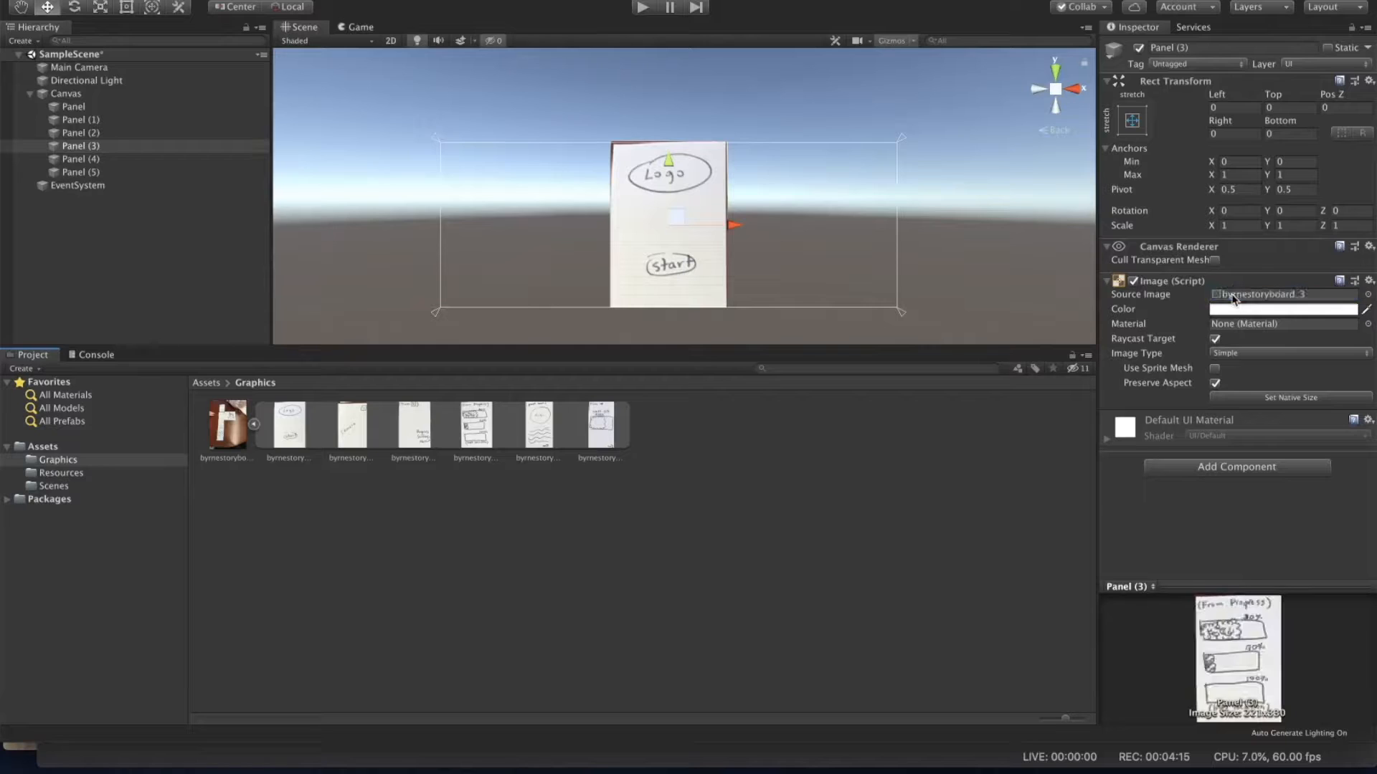
Step: Assign the byrnestoryboard_4 sprite to Panel (4) and the byrnestoryboard_5 sprite to Panel (5) as source images
left_click(99, 159)
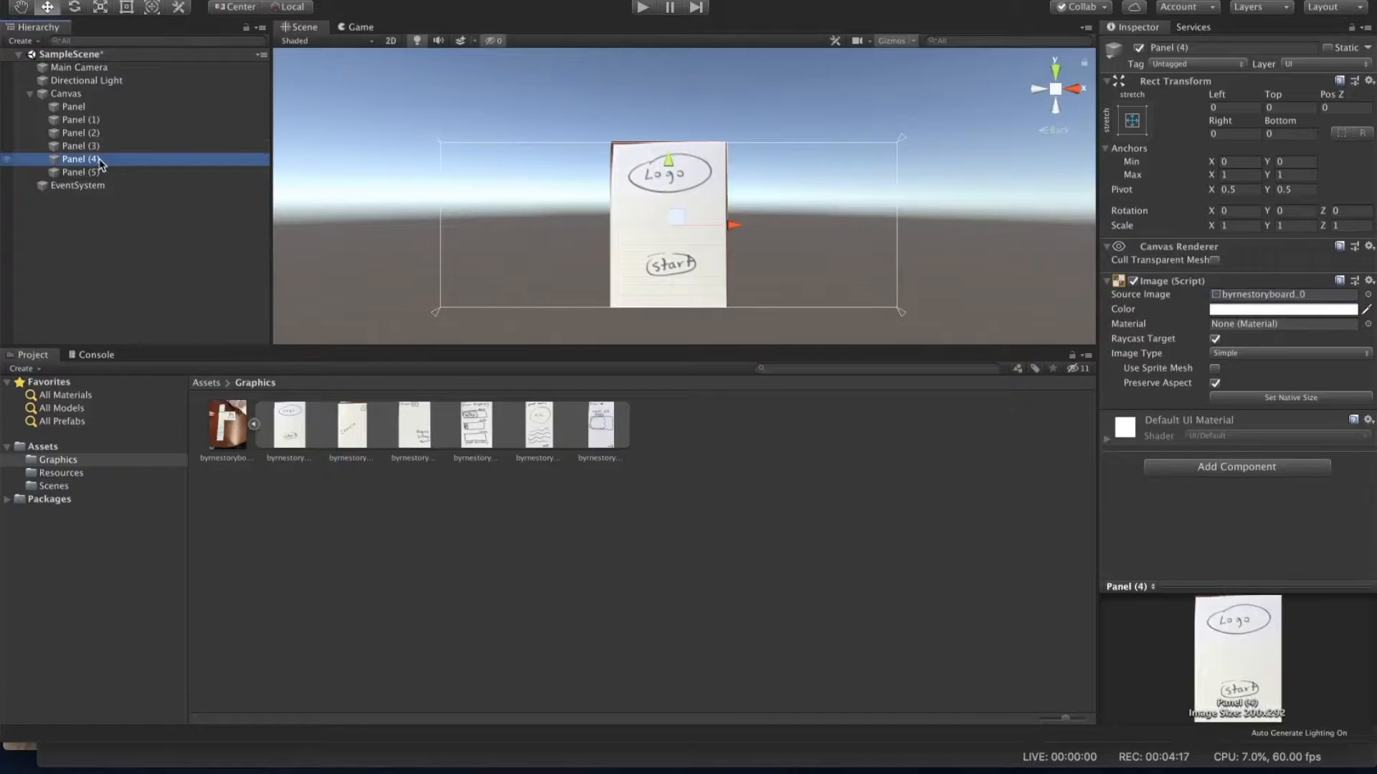
left_click_drag(548, 425, 1290, 301)
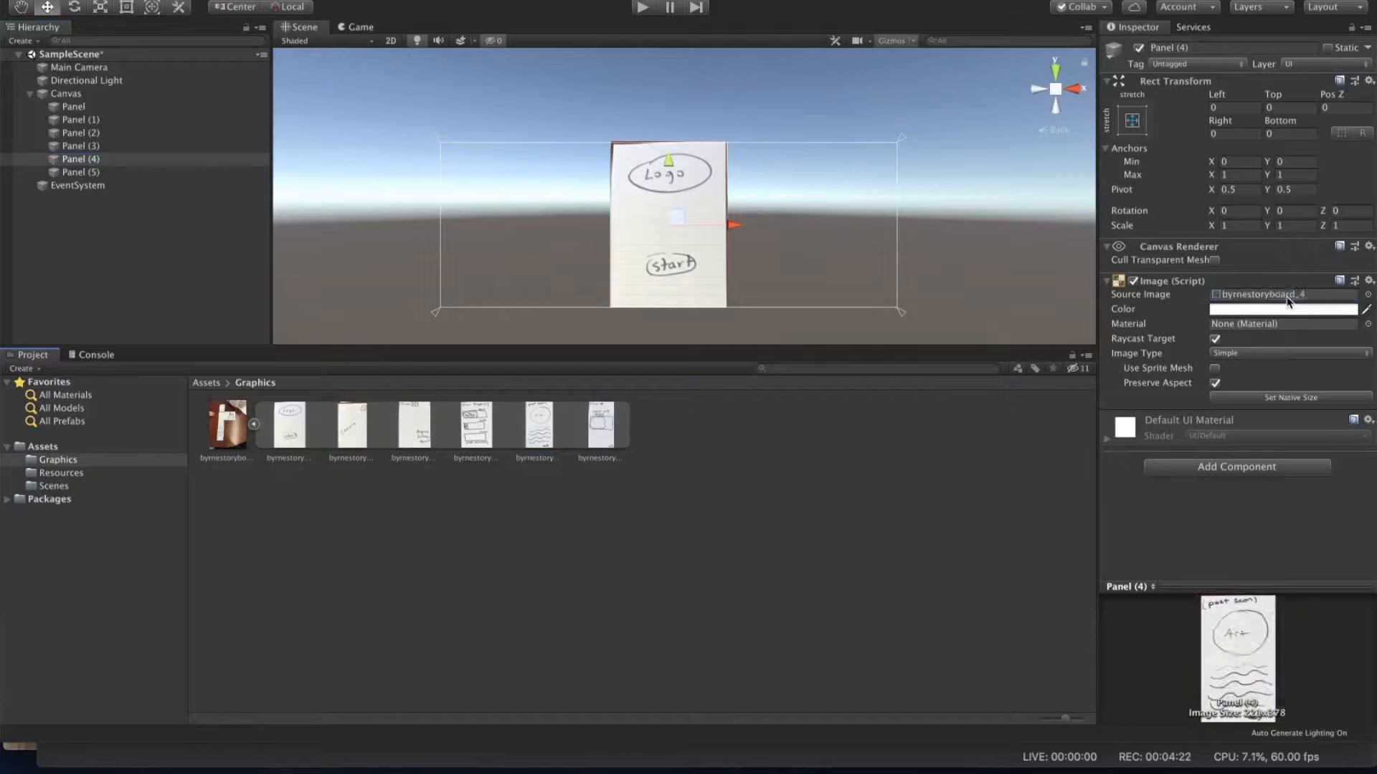
left_click(80, 173)
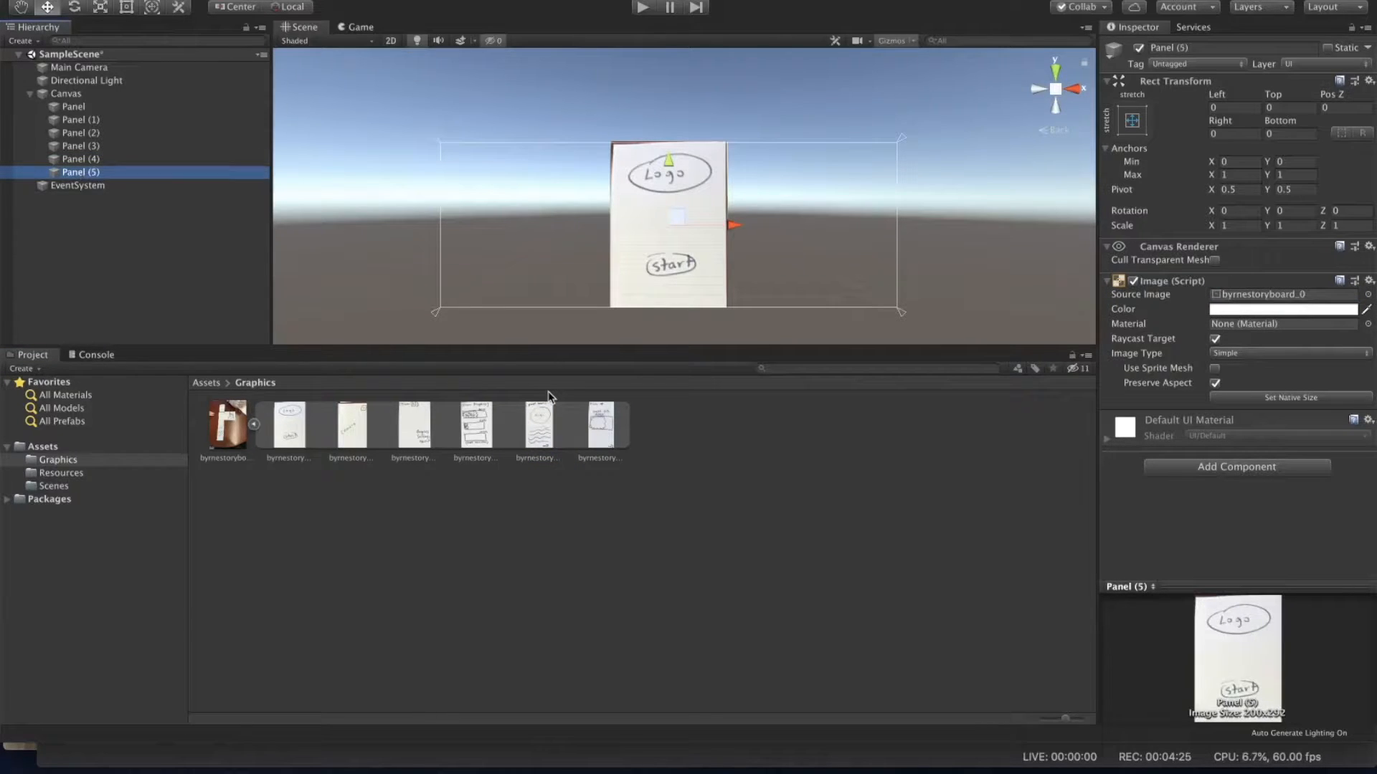
mouse_move(601, 426)
left_mouse_down()
mouse_move(957, 417)
mouse_move(1263, 297)
left_mouse_up()
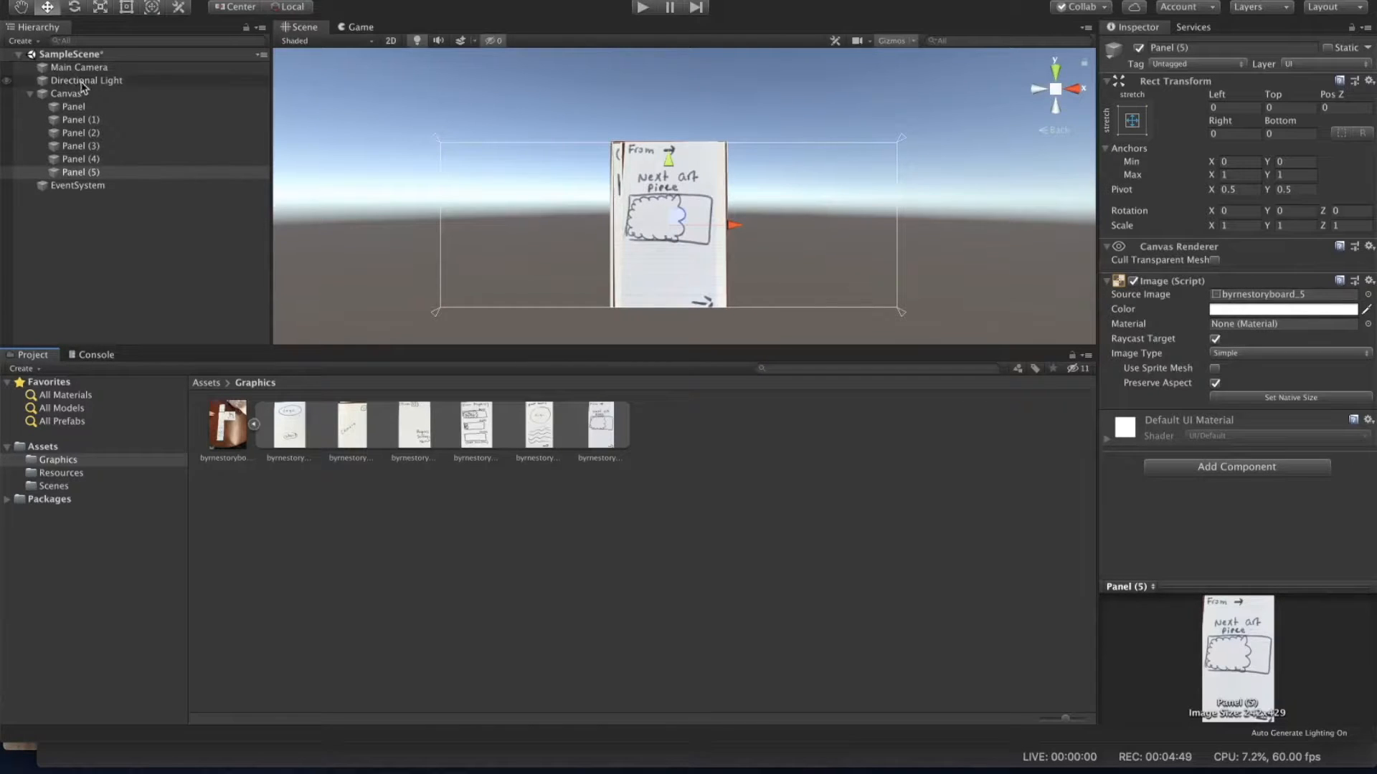
Step: Reorder the Canvas children so they run Panel (5), Panel (4), Panel (3), Panel (2), Panel (1), then Panel last
left_click(78, 109)
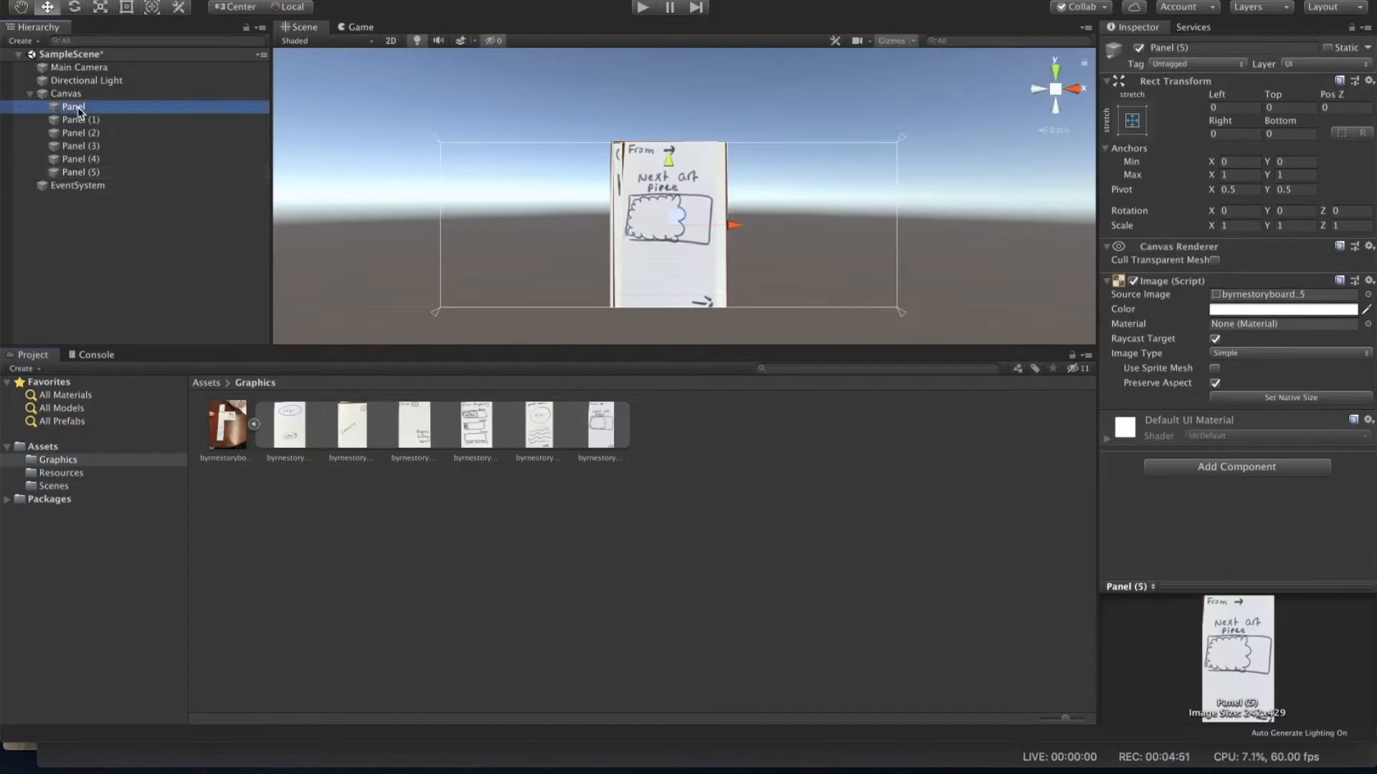
left_click_drag(80, 112, 88, 181)
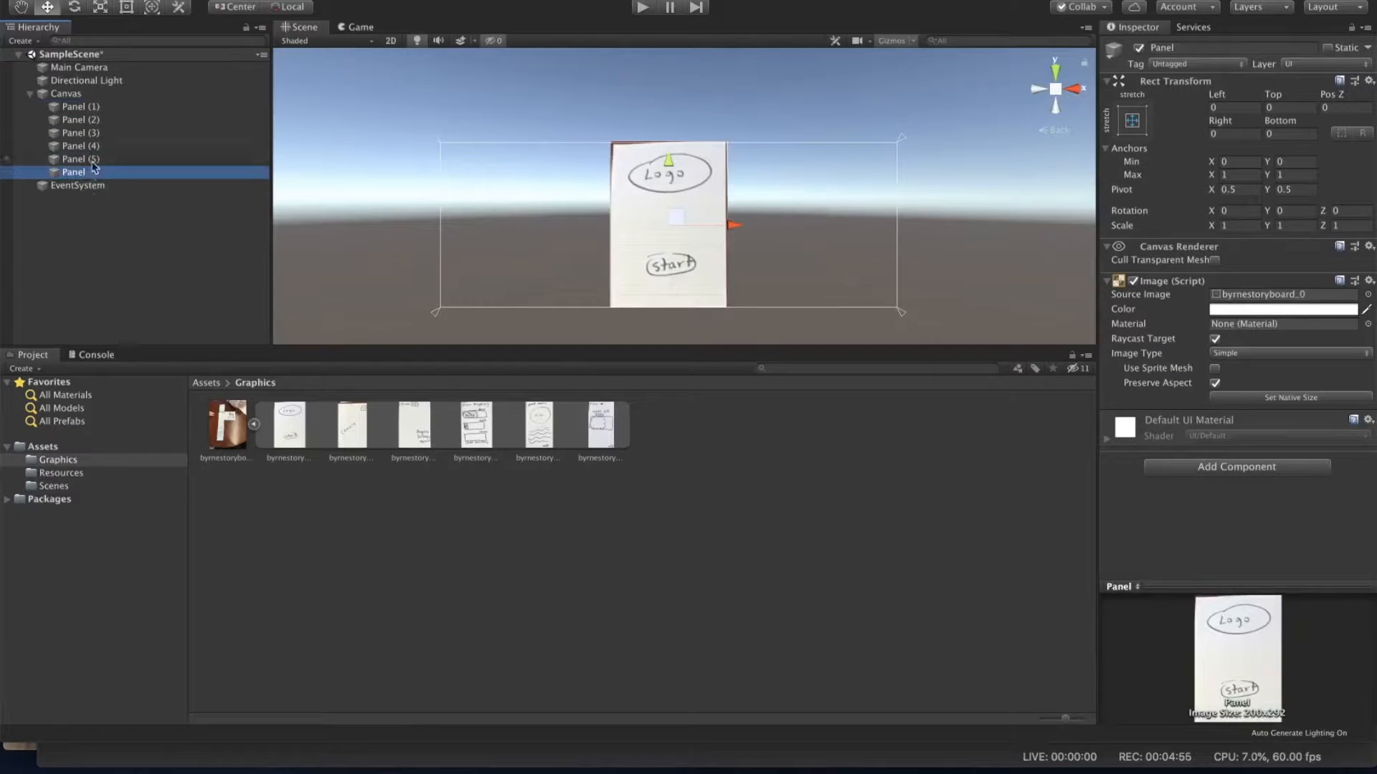
left_click_drag(93, 109, 94, 161)
left_click_drag(92, 108, 95, 149)
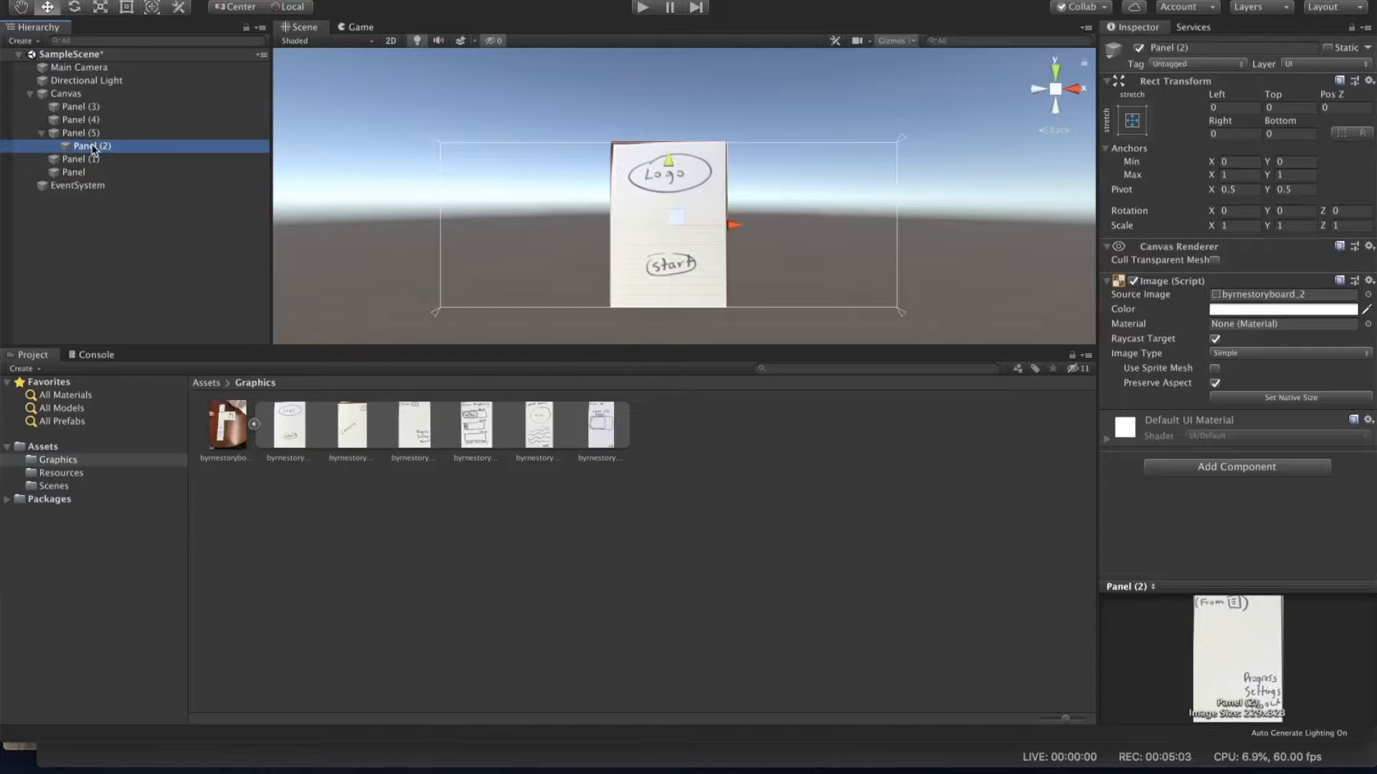
left_click_drag(93, 149, 74, 98)
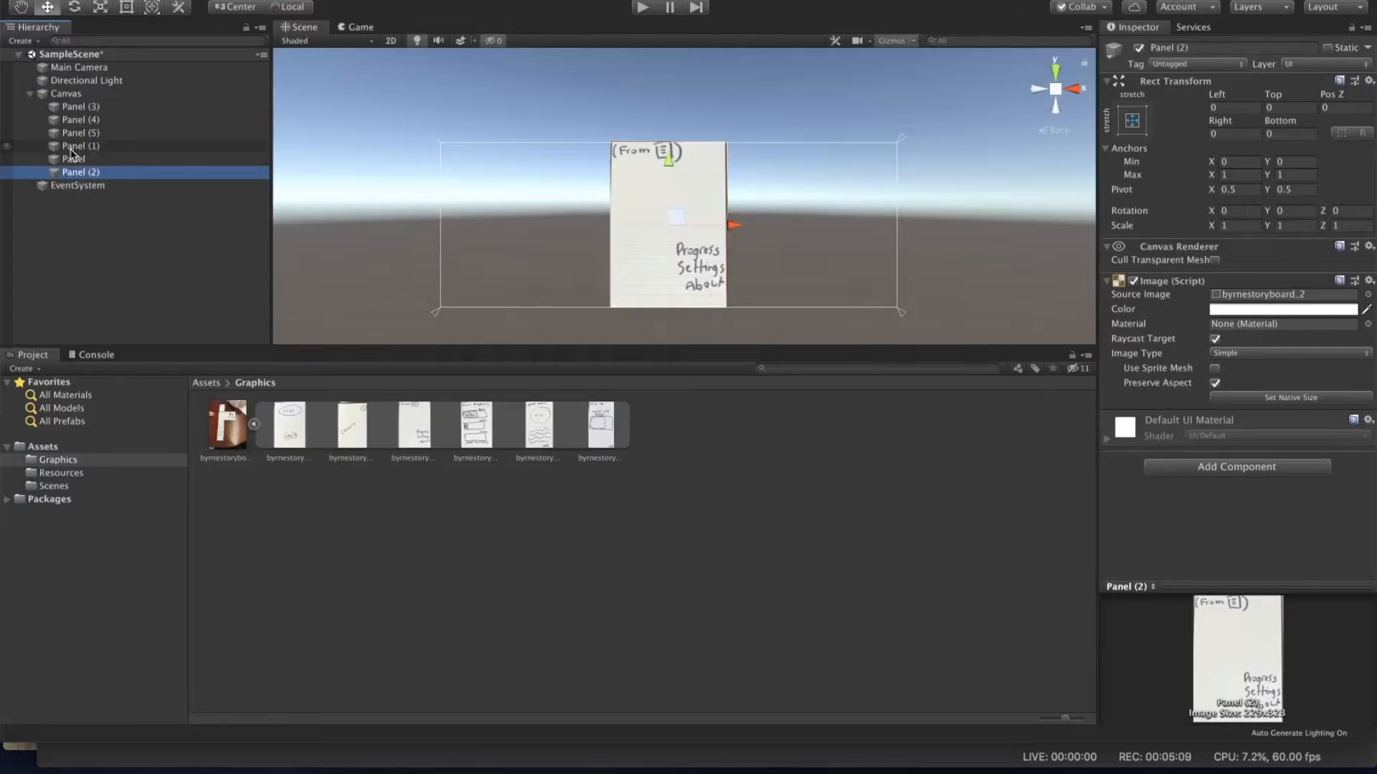
left_click_drag(78, 161, 78, 180)
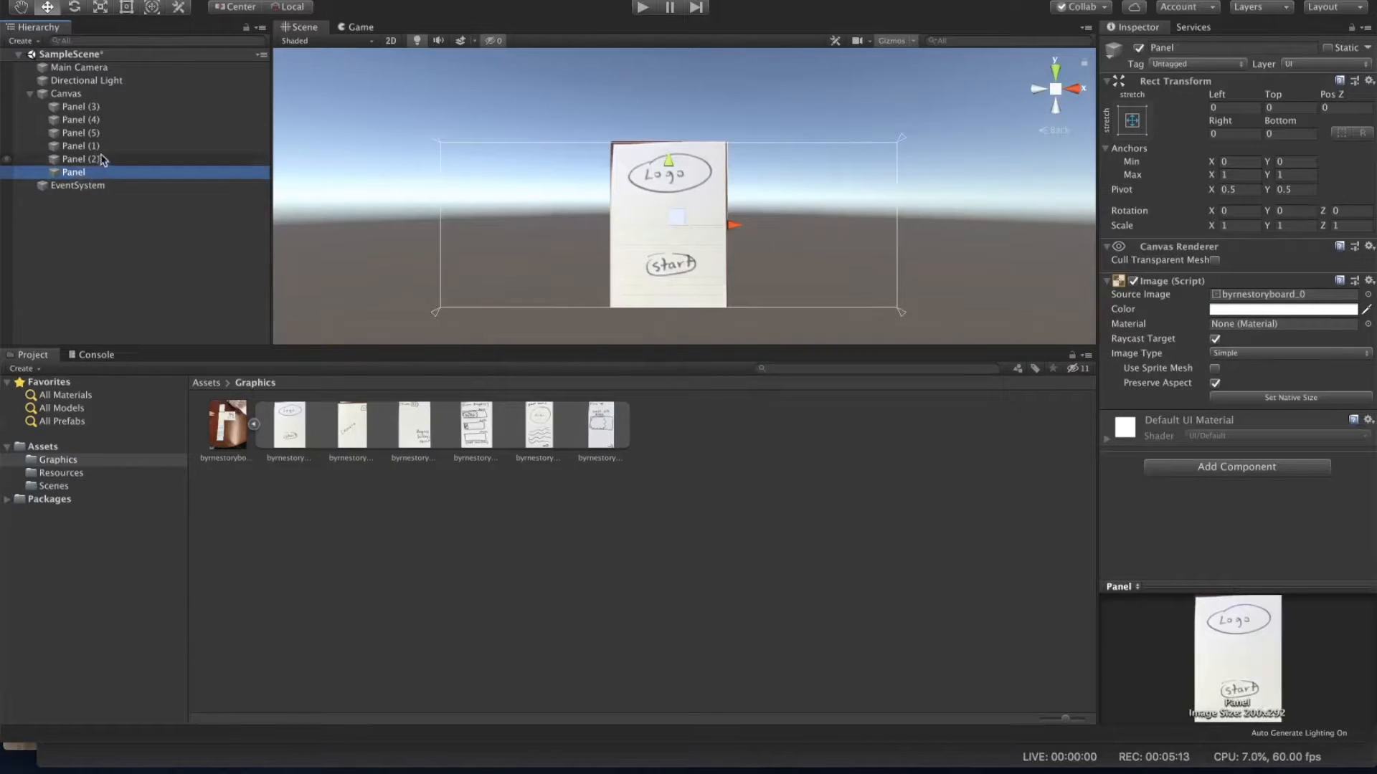
left_click(72, 148)
left_click_drag(71, 153, 71, 167)
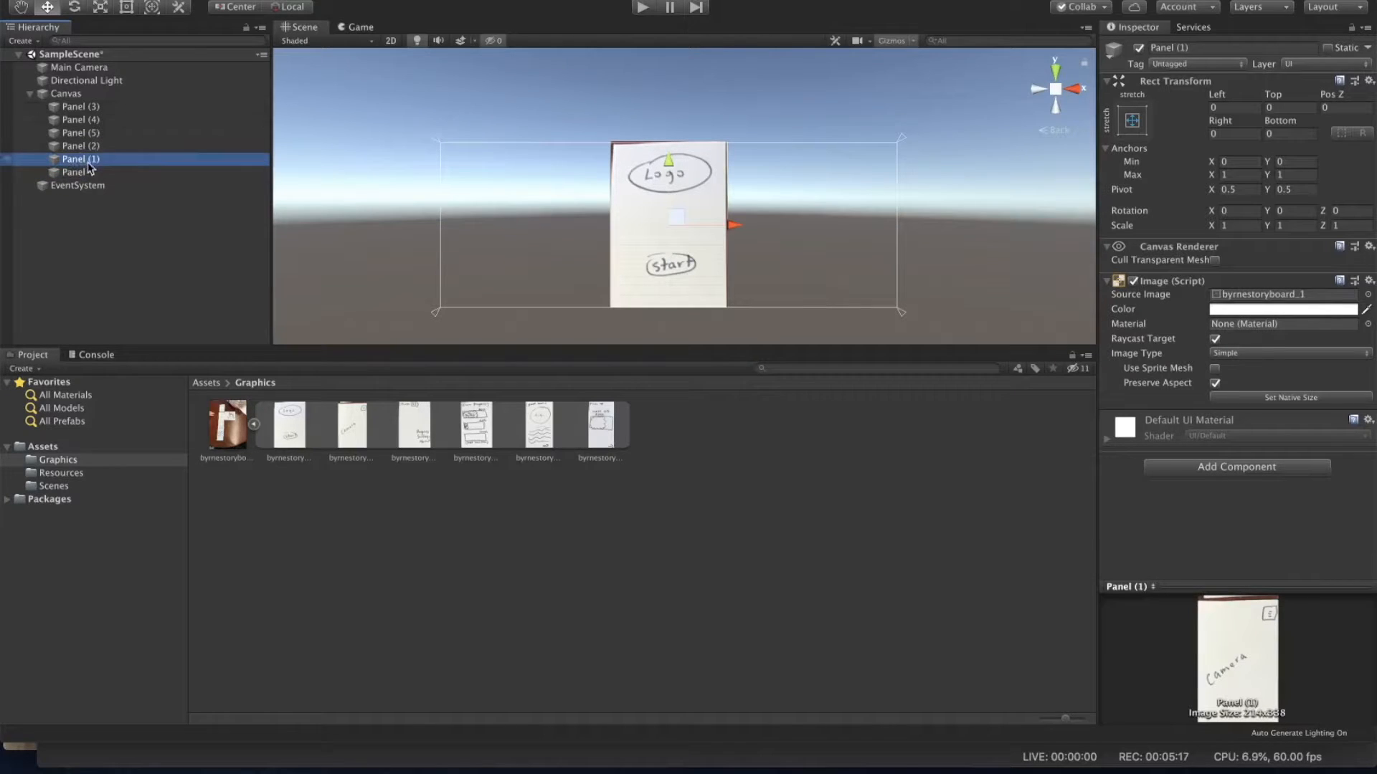
left_click_drag(77, 111, 76, 127)
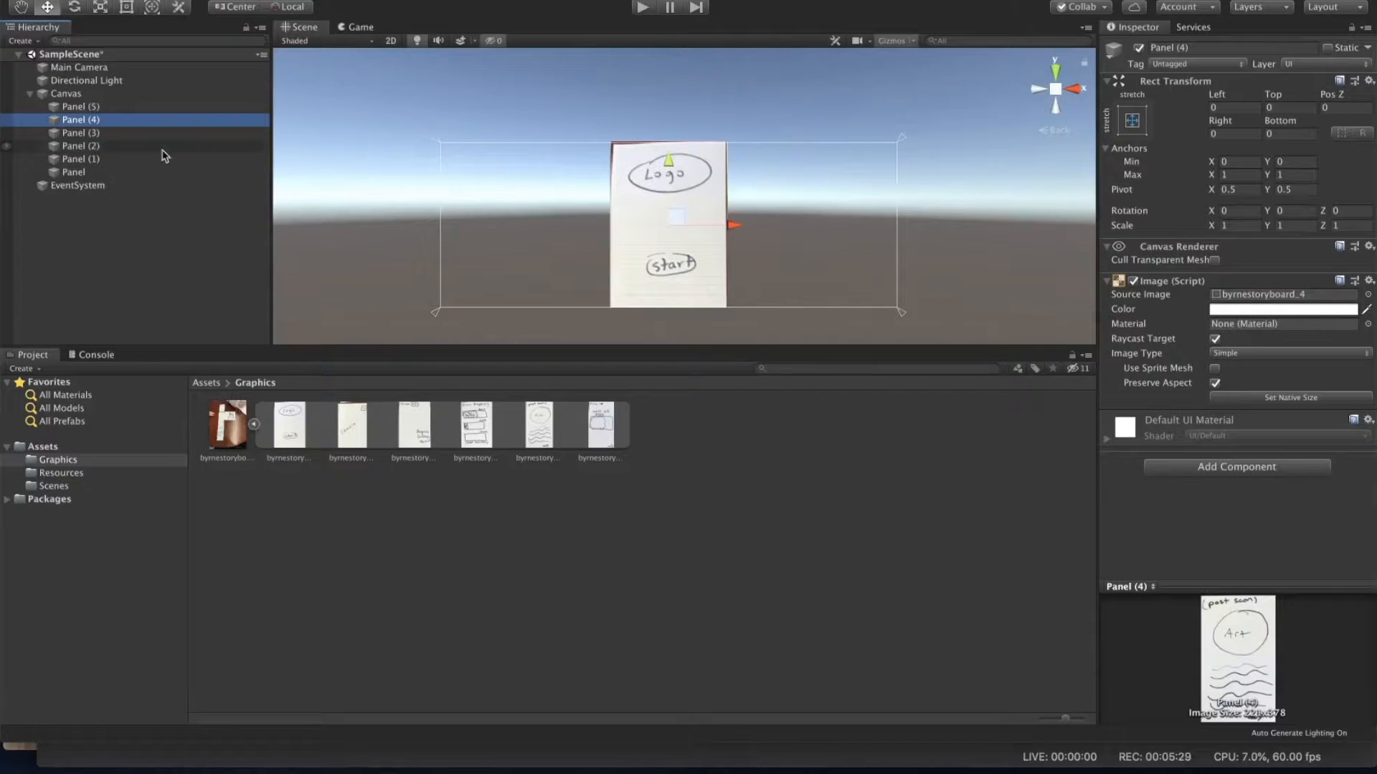
Step: Deactivate and reactivate the Panel to preview the screen beneath it
left_click(122, 173)
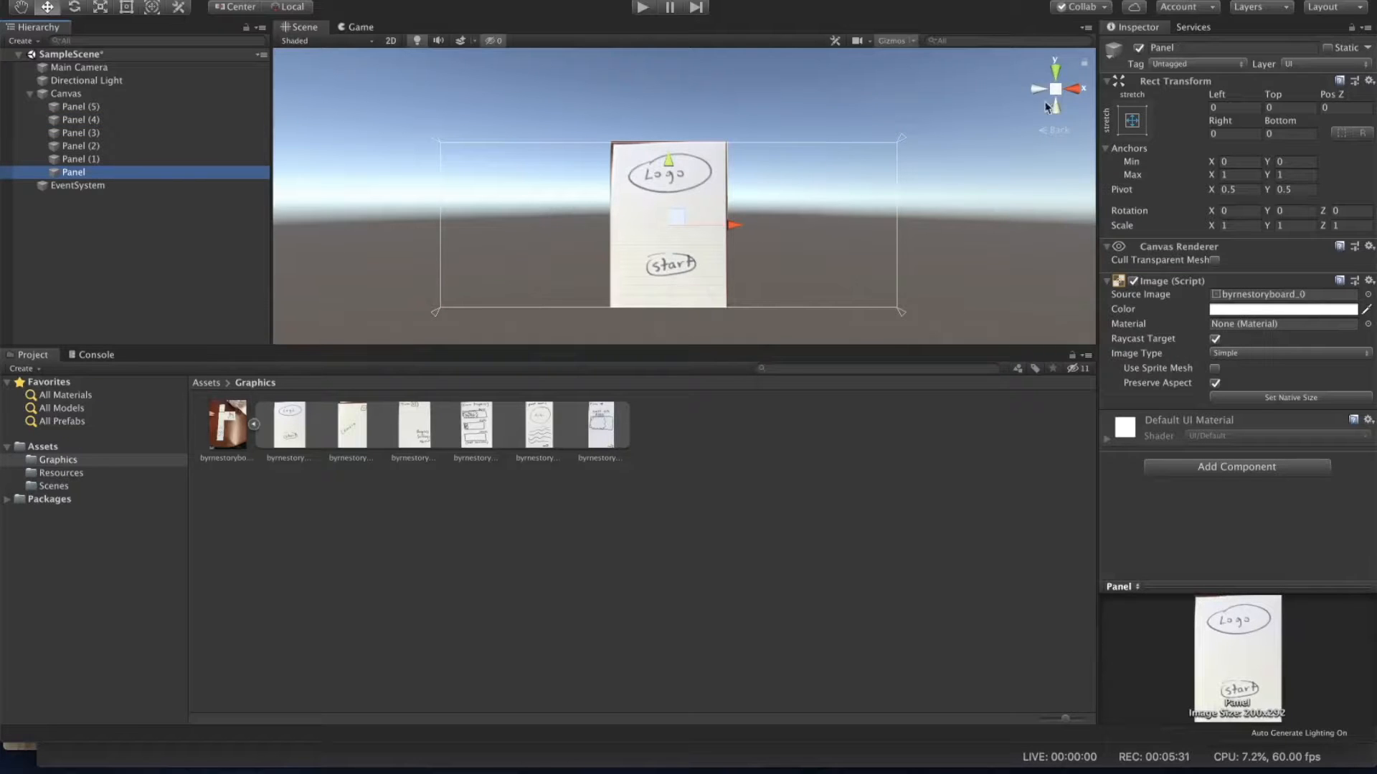
left_click(1139, 48)
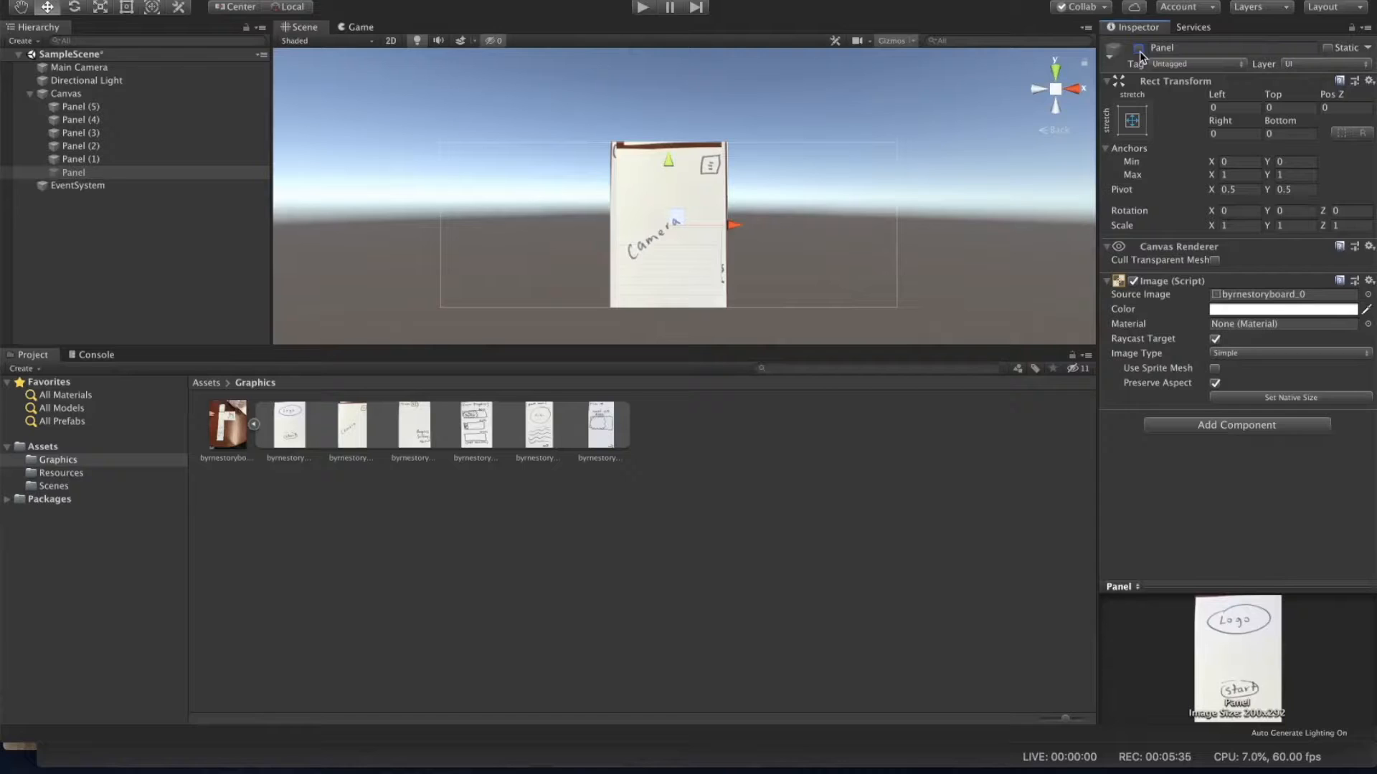
left_click(1138, 48)
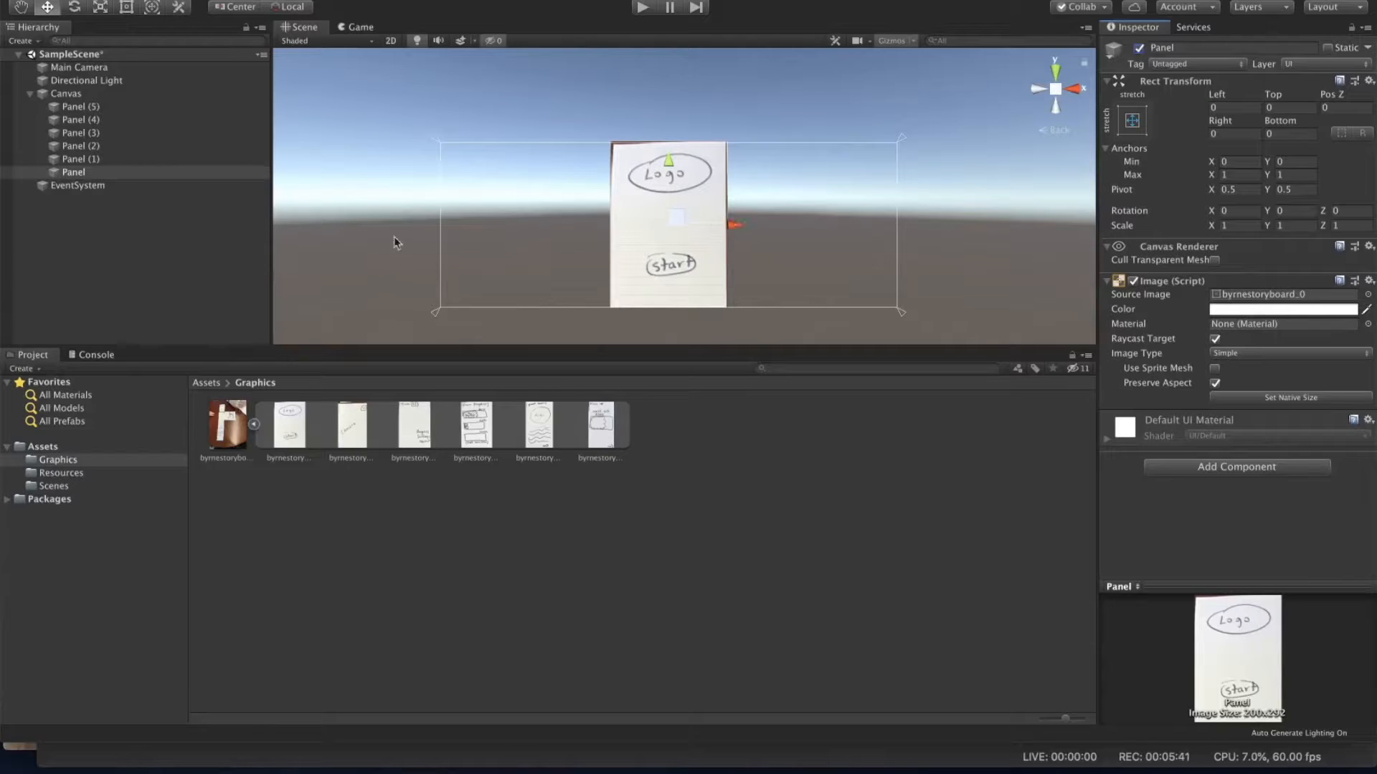
Step: Deactivate all six panels in the Canvas at once
left_click(115, 159)
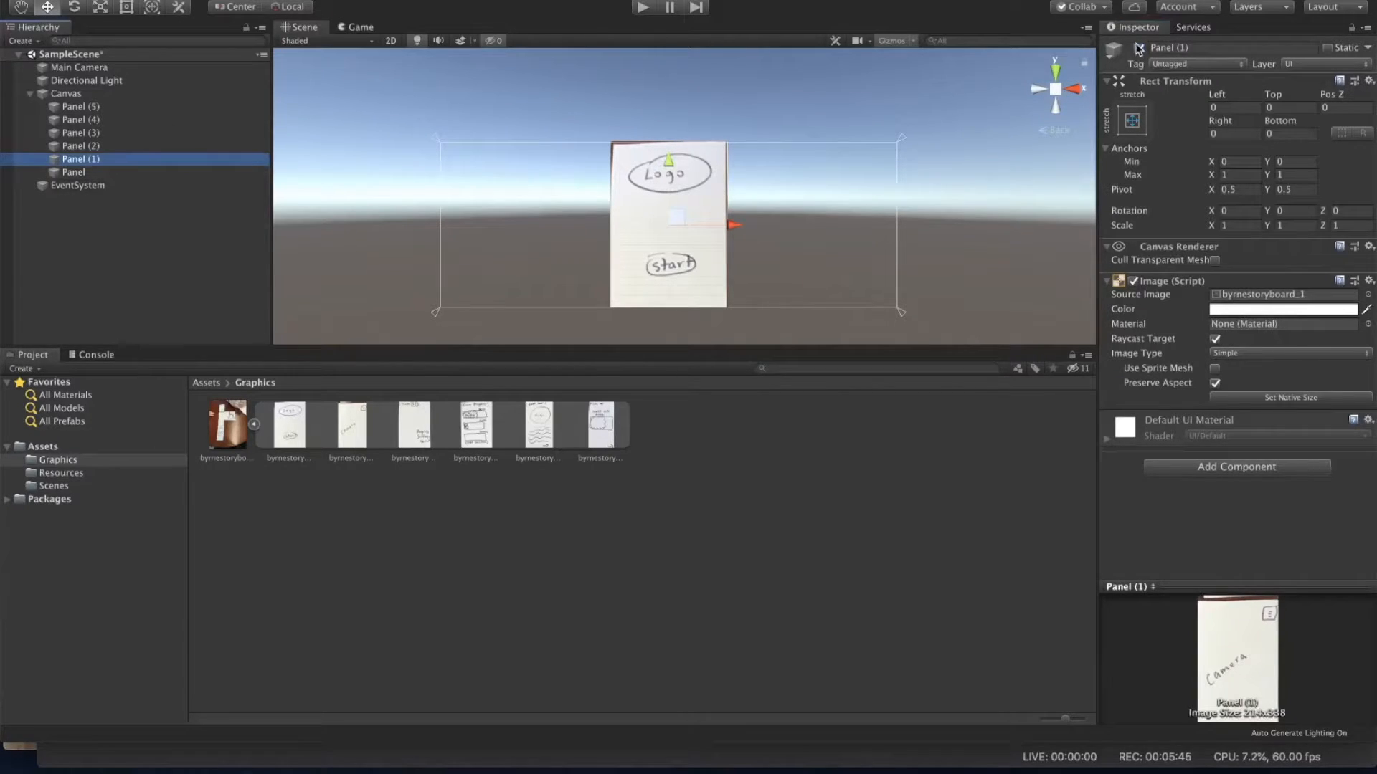
left_click(79, 108)
left_click(76, 175, "shift")
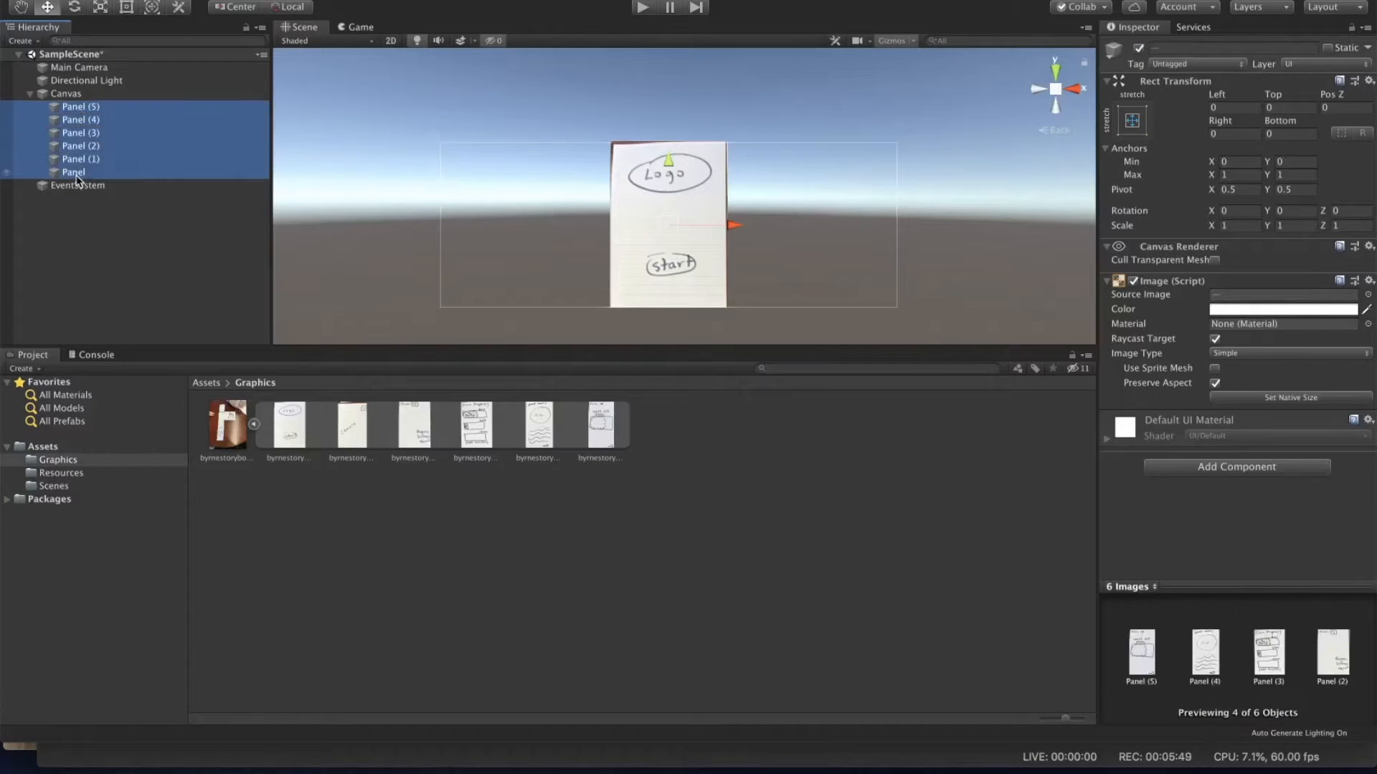
left_click(1139, 48)
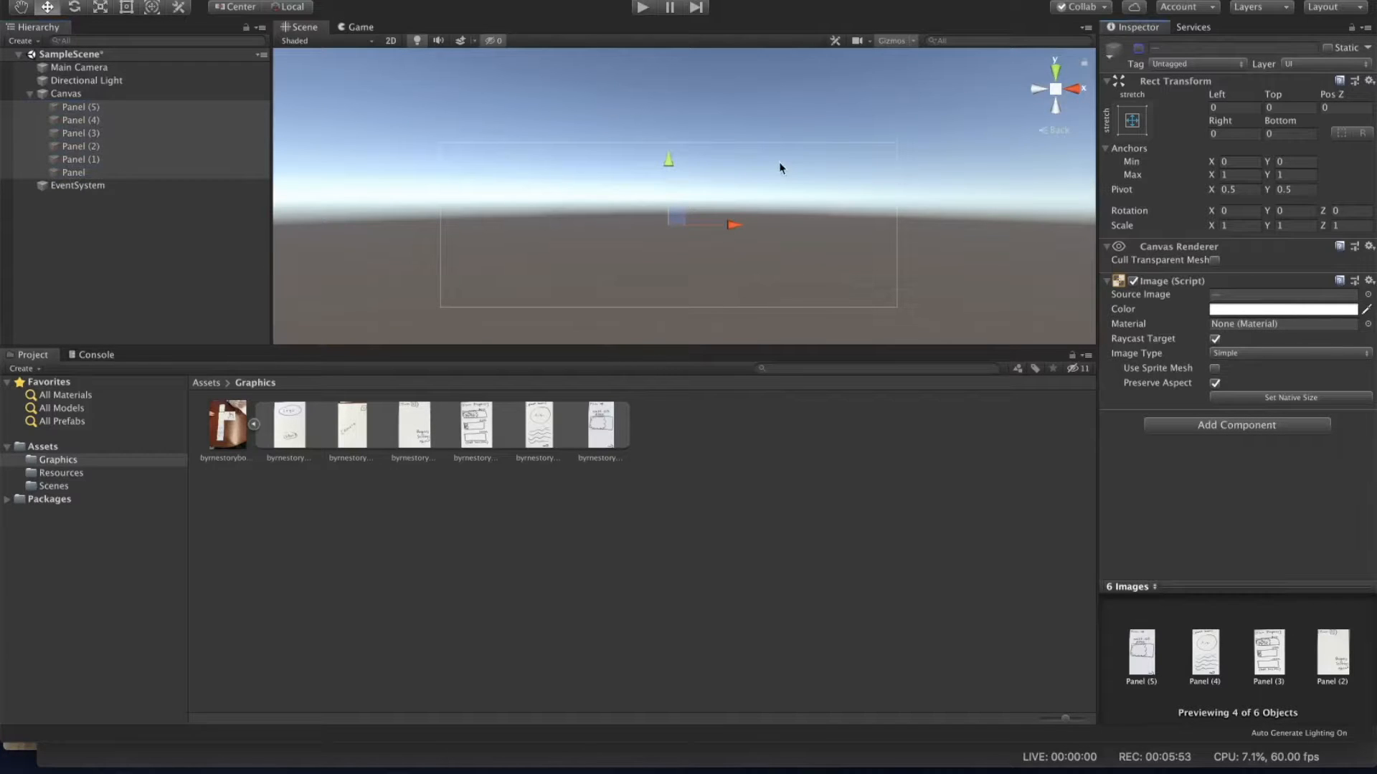
Step: Toggle Panel and then Panel (1) active and inactive individually to preview each screen
left_click(134, 173)
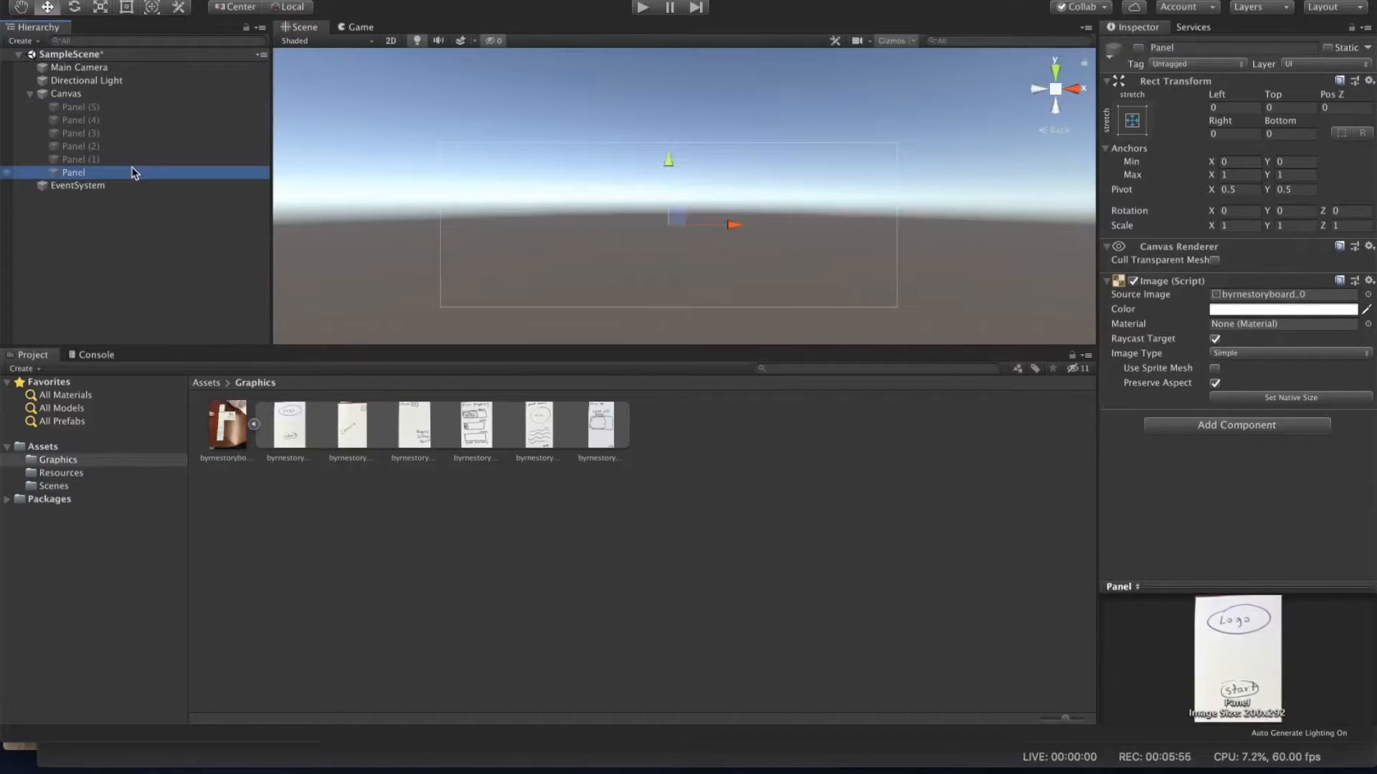
left_click(1139, 49)
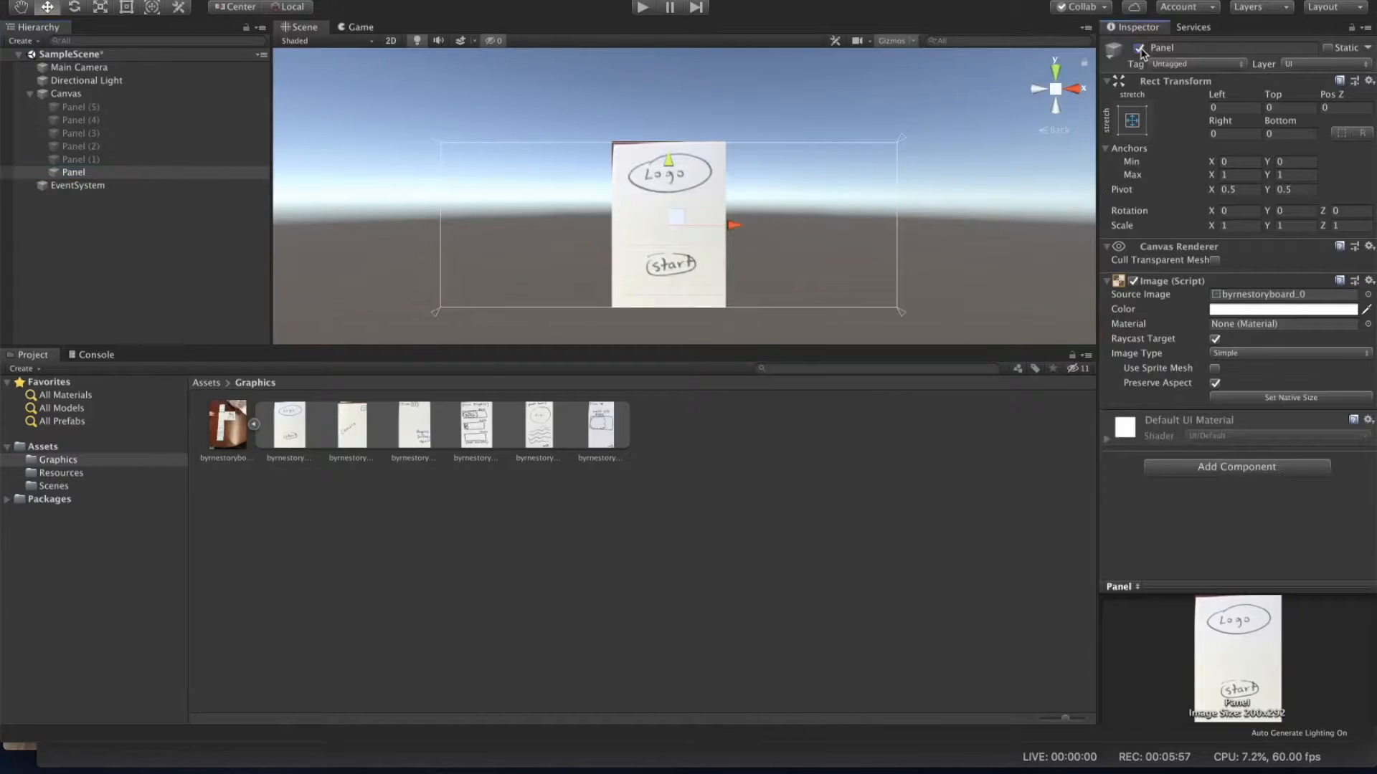
left_click(1138, 49)
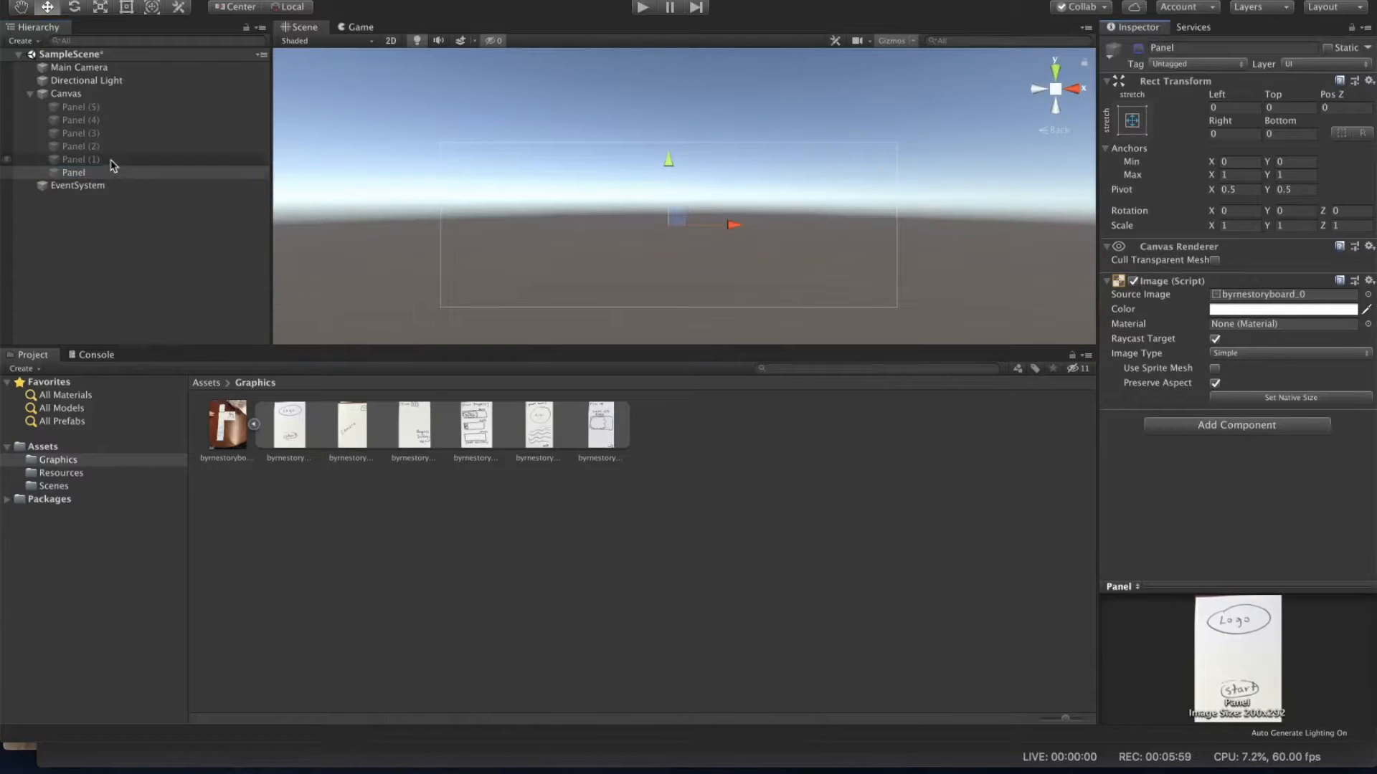
left_click(113, 160)
left_click(1138, 48)
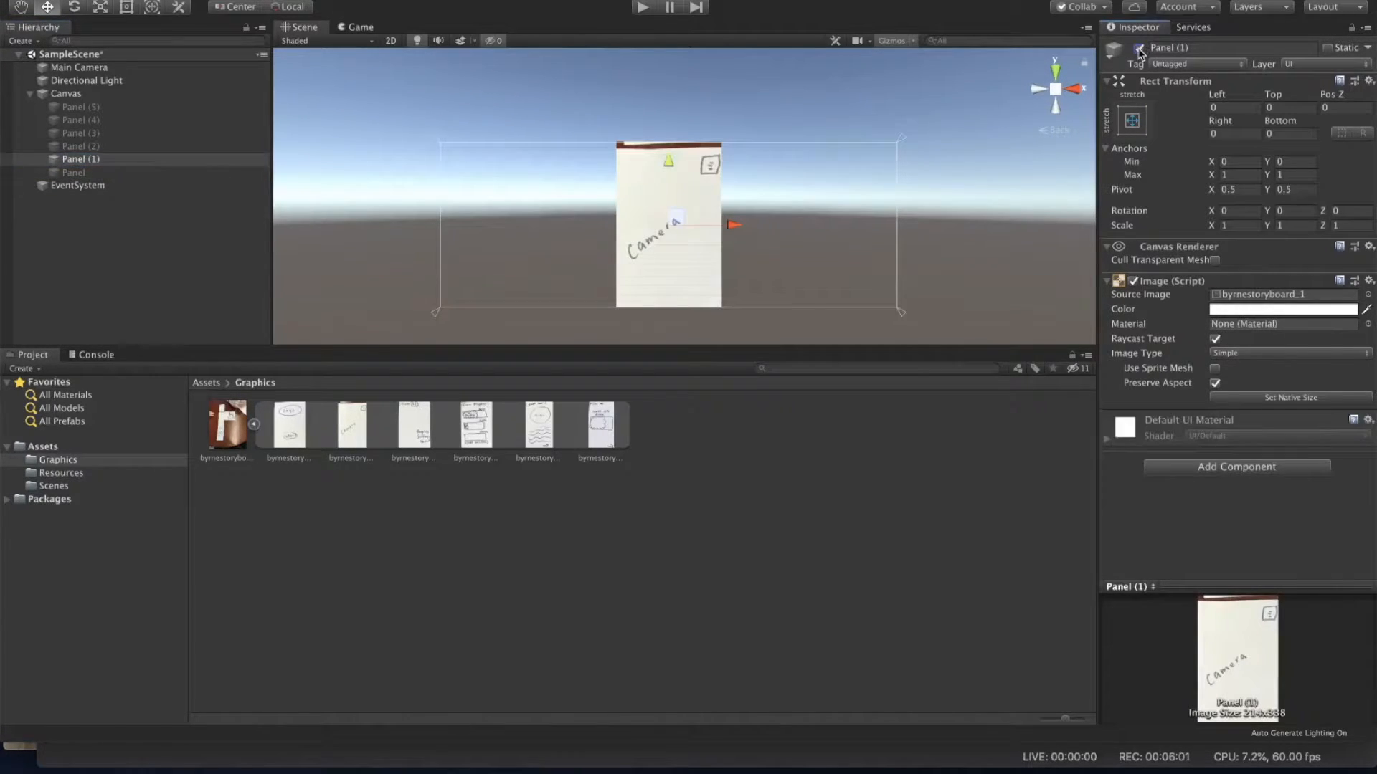
left_click(1139, 48)
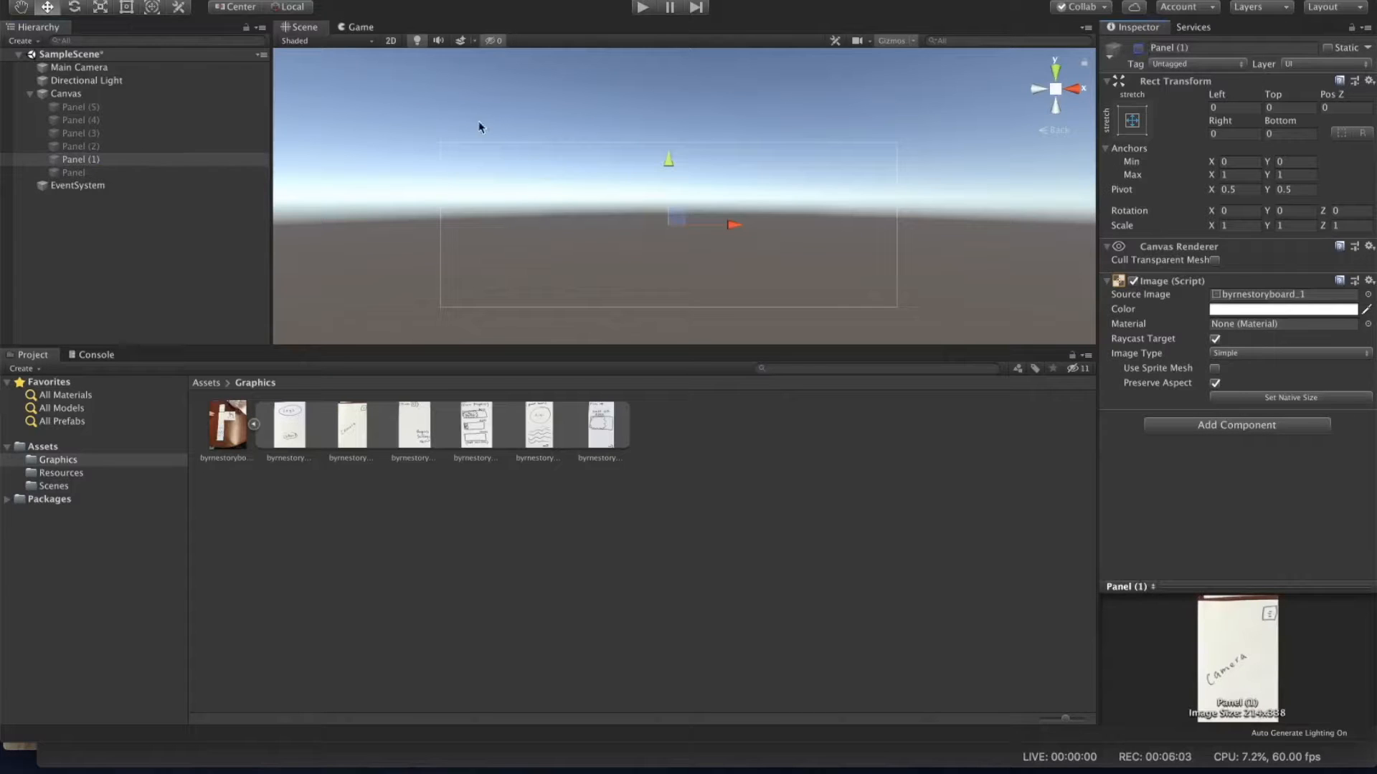
Step: Reactivate all six panels in the Canvas together
left_click(88, 119)
left_click(88, 107)
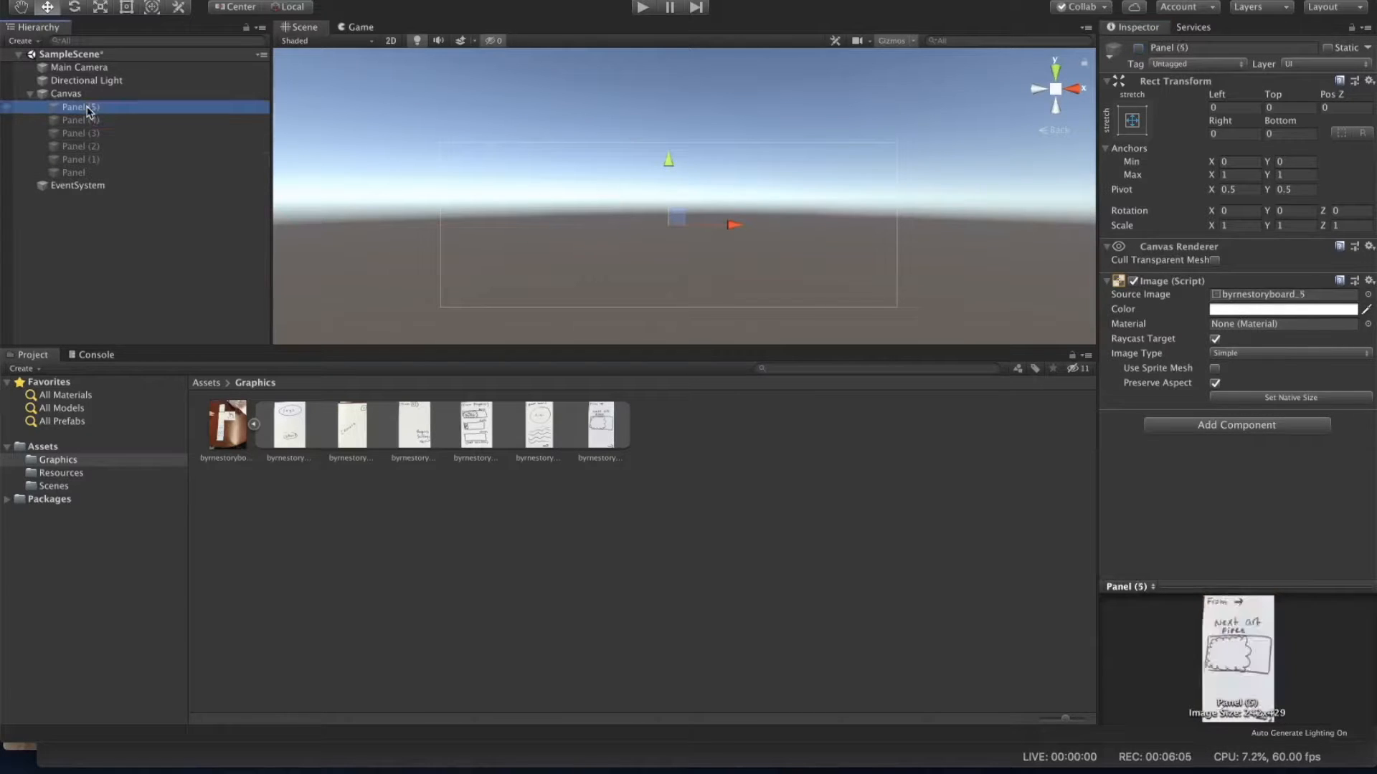
left_click(86, 173, "shift")
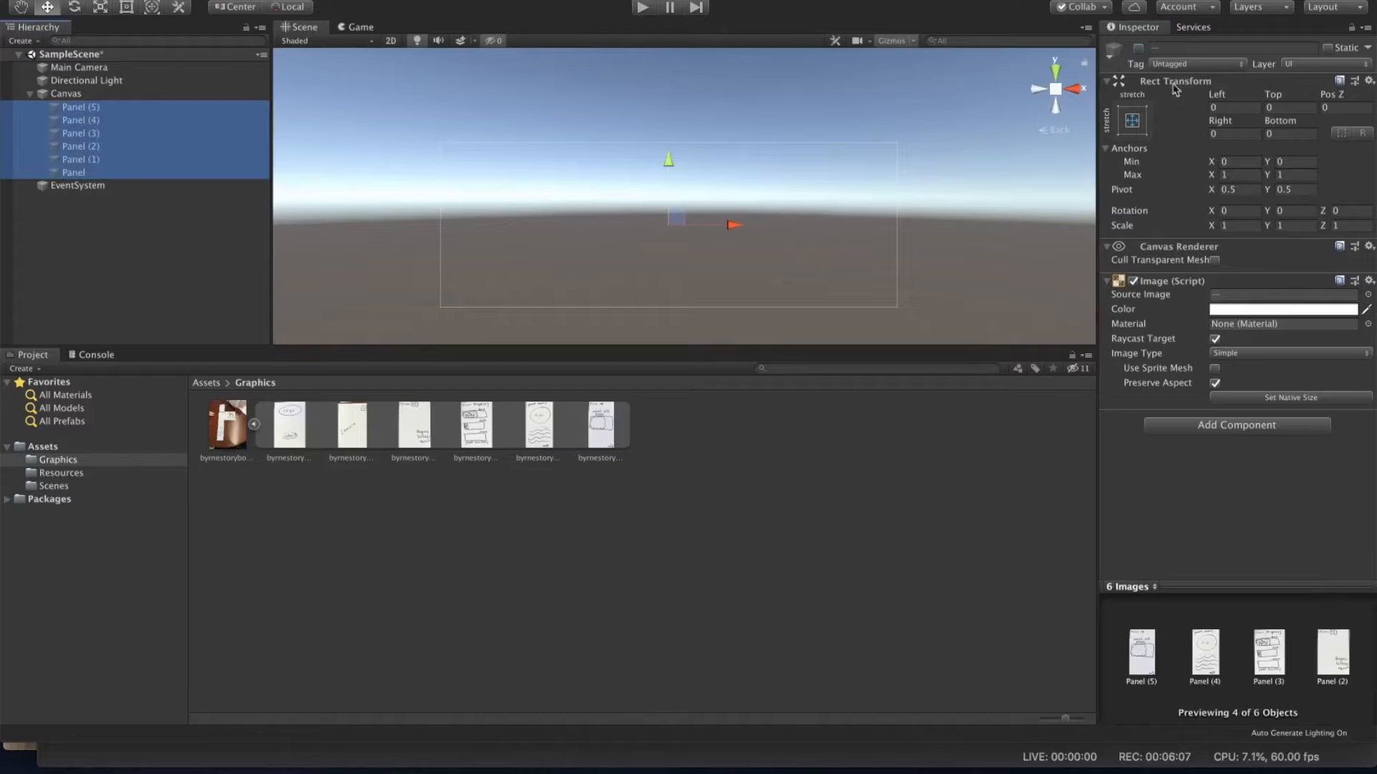
left_click(1138, 49)
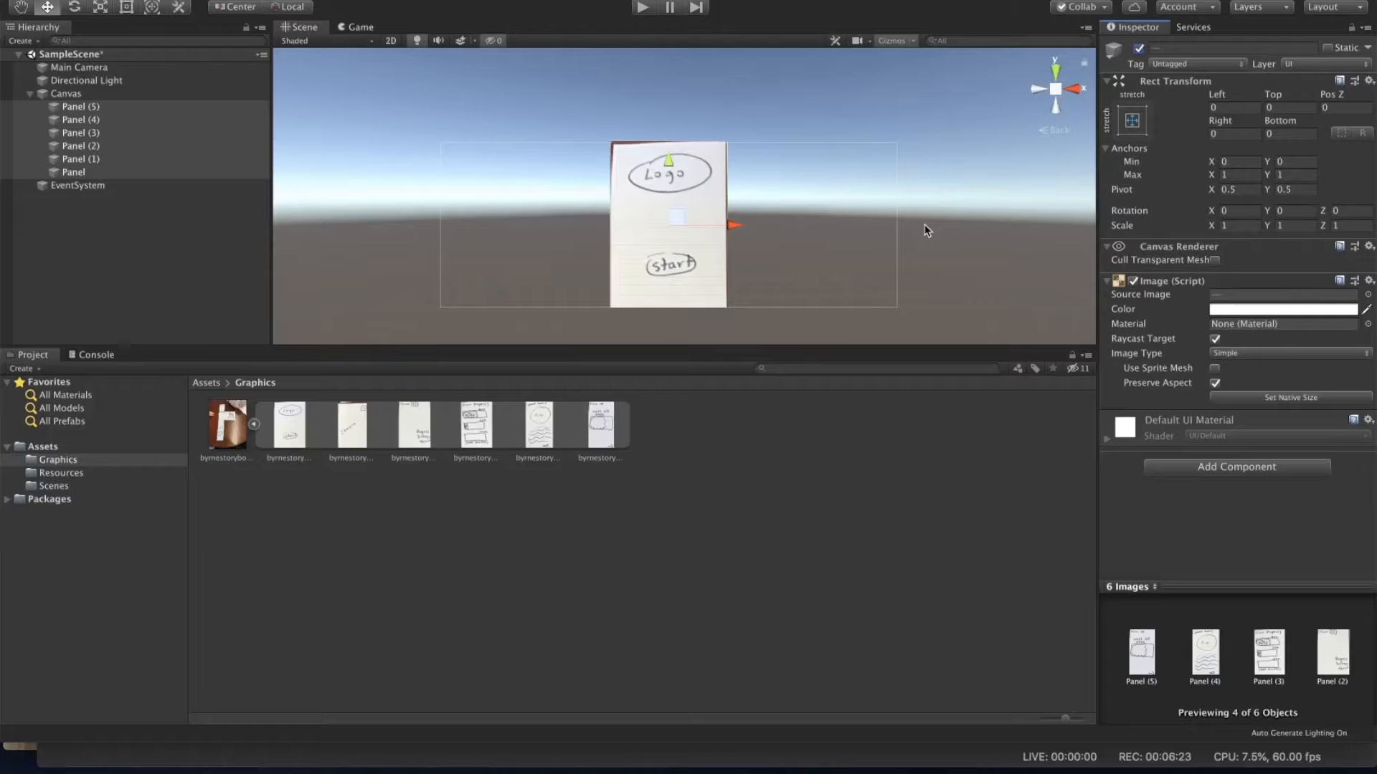
Step: In the Sprite Editor, slice a new sprite around the sketched start button, about 192 × 95 pixels
scroll(664, 238, "down", 4)
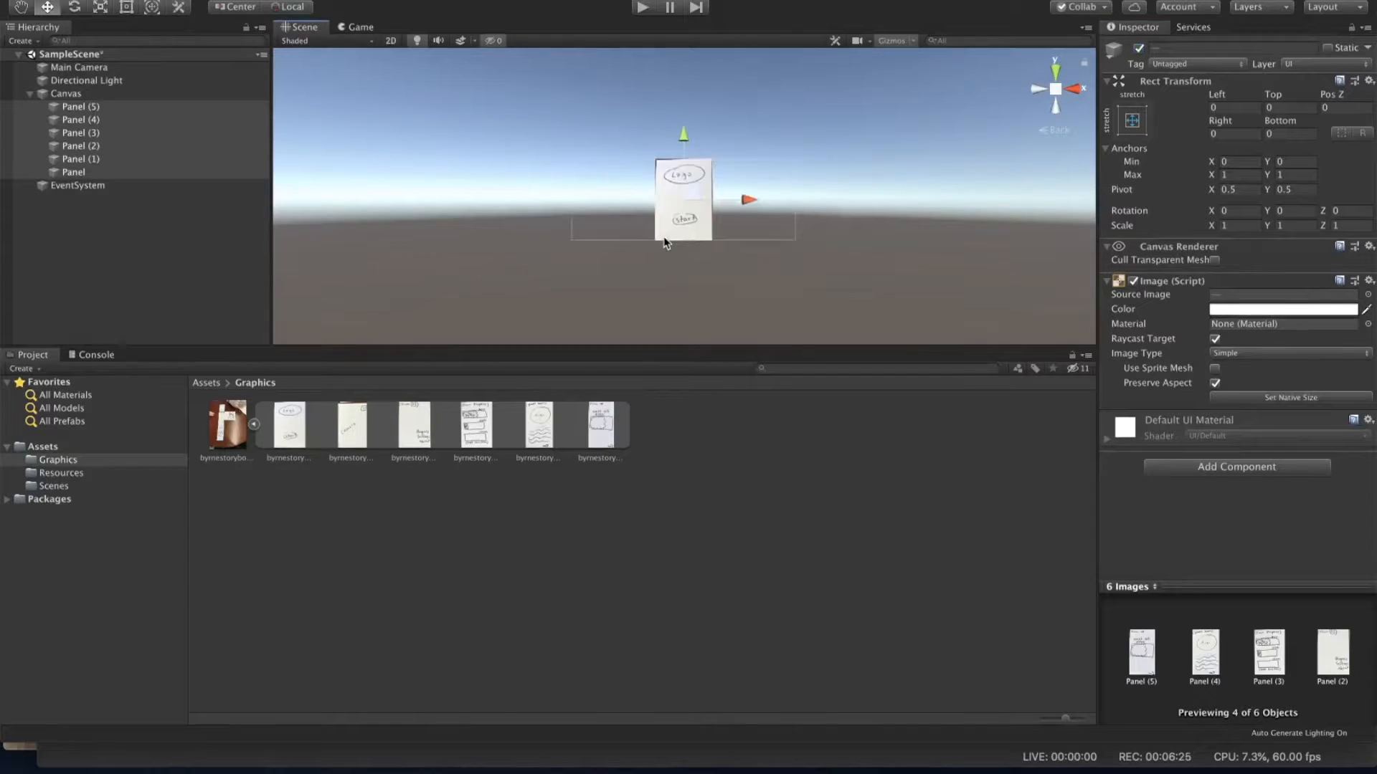
key("f")
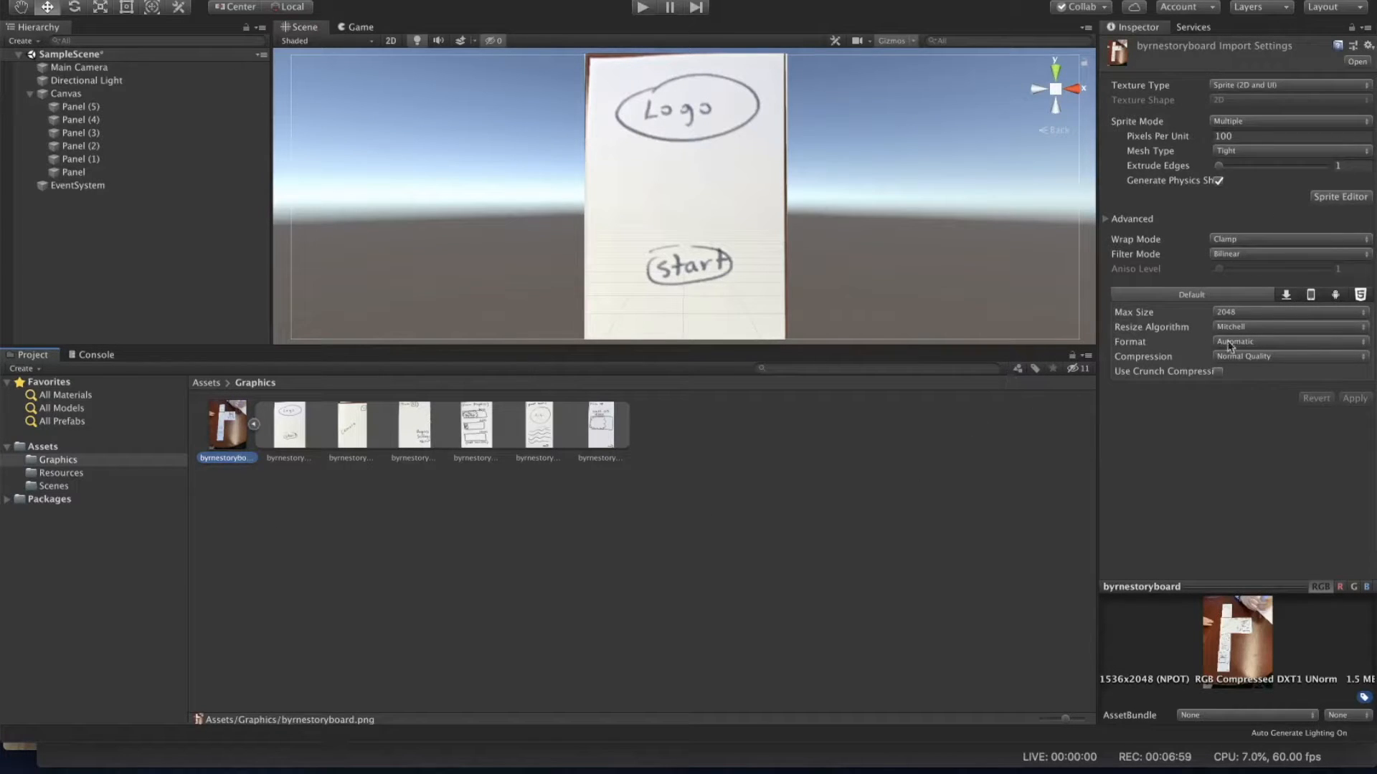
left_click(1352, 200)
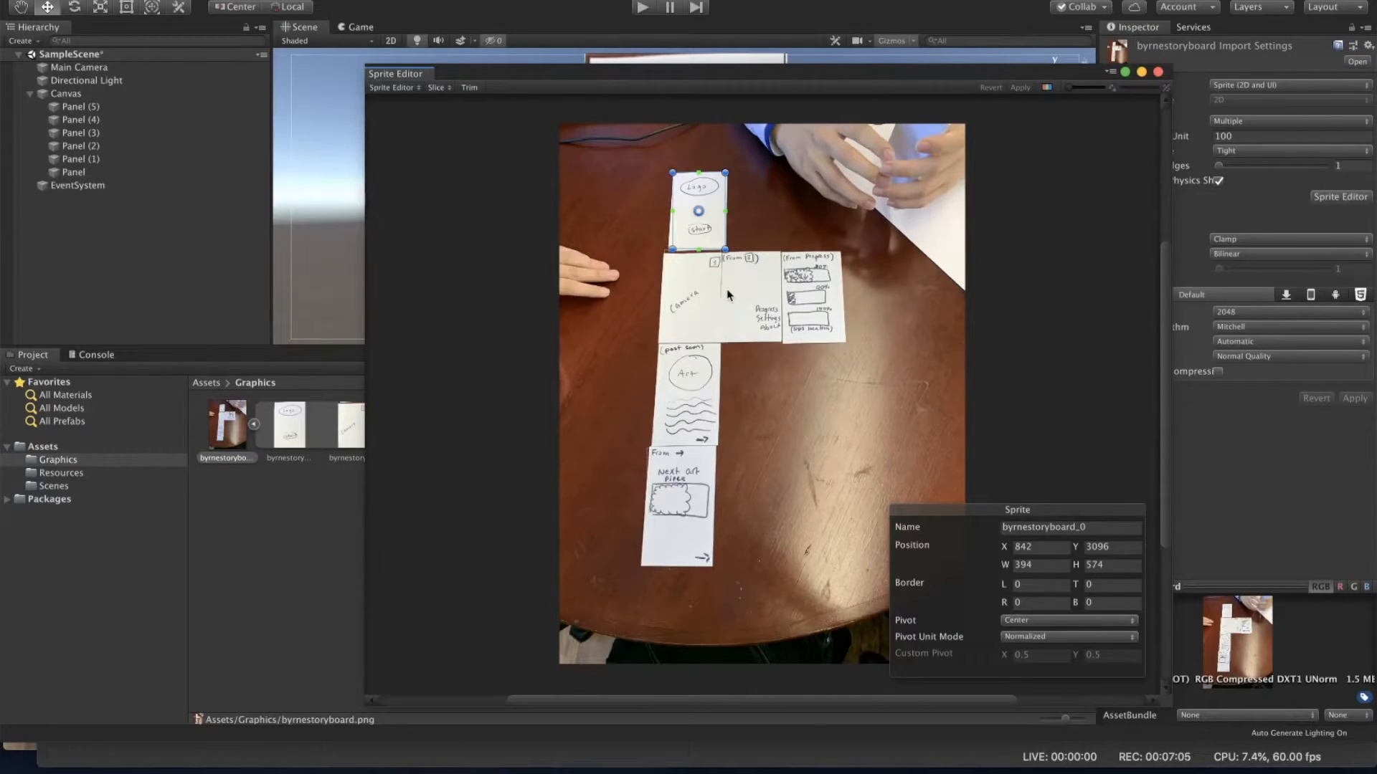
scroll(728, 294, "up", 8)
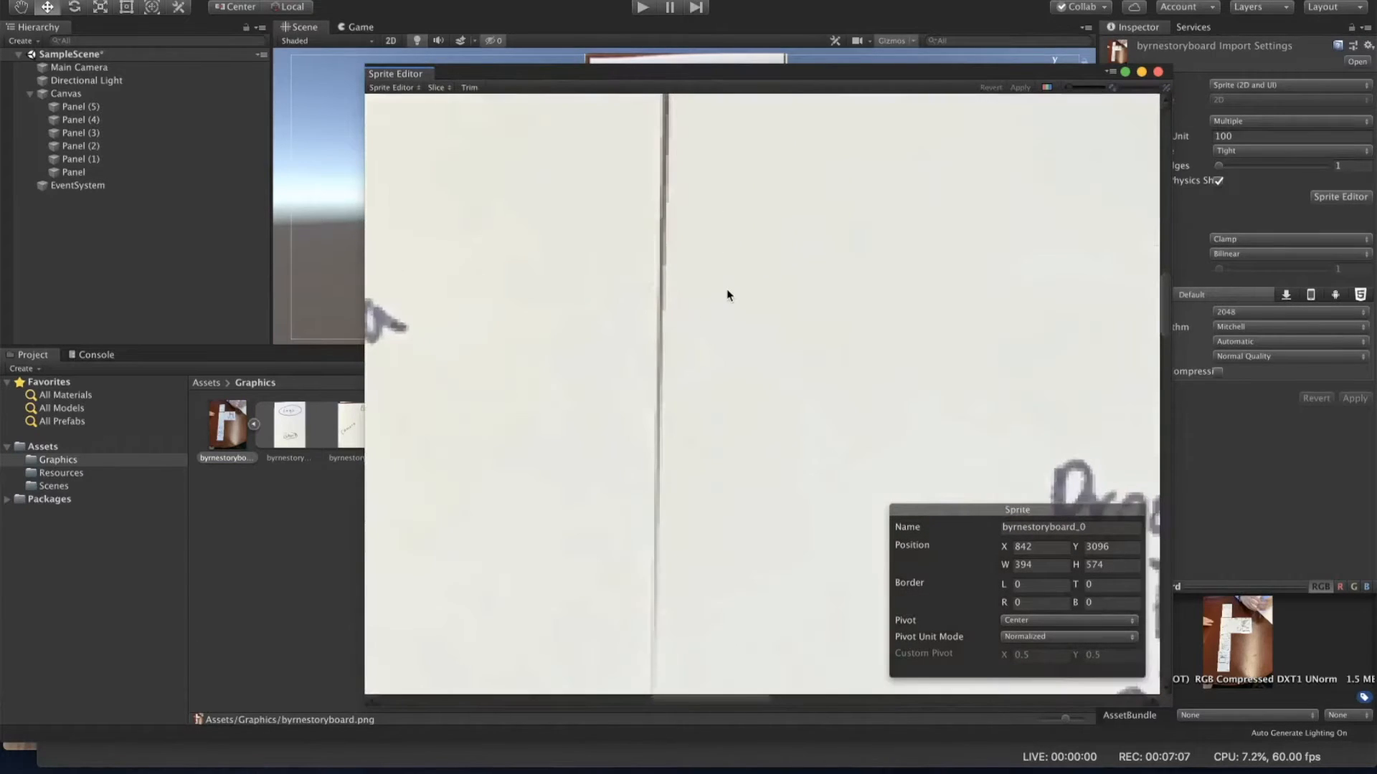
scroll(727, 294, "down", 4)
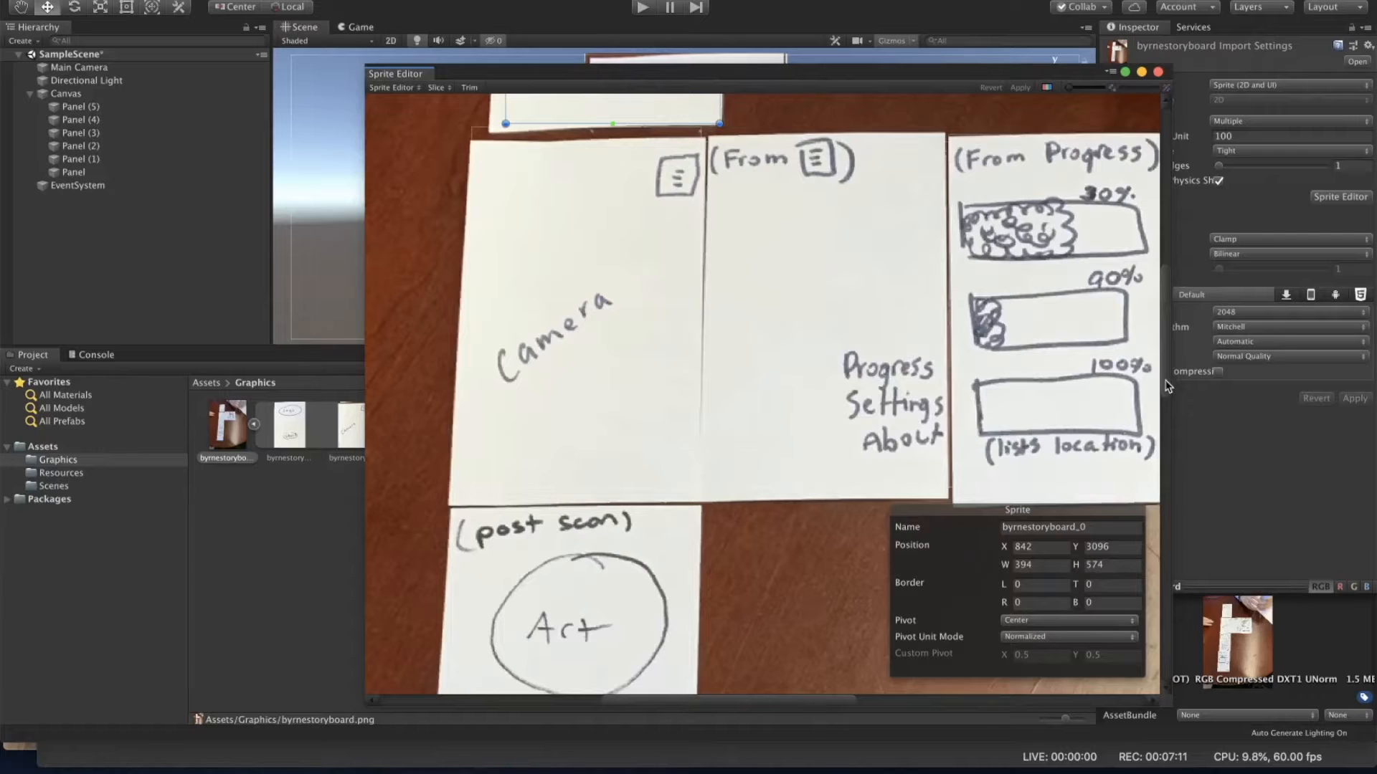
left_click_drag(1166, 392, 1165, 301)
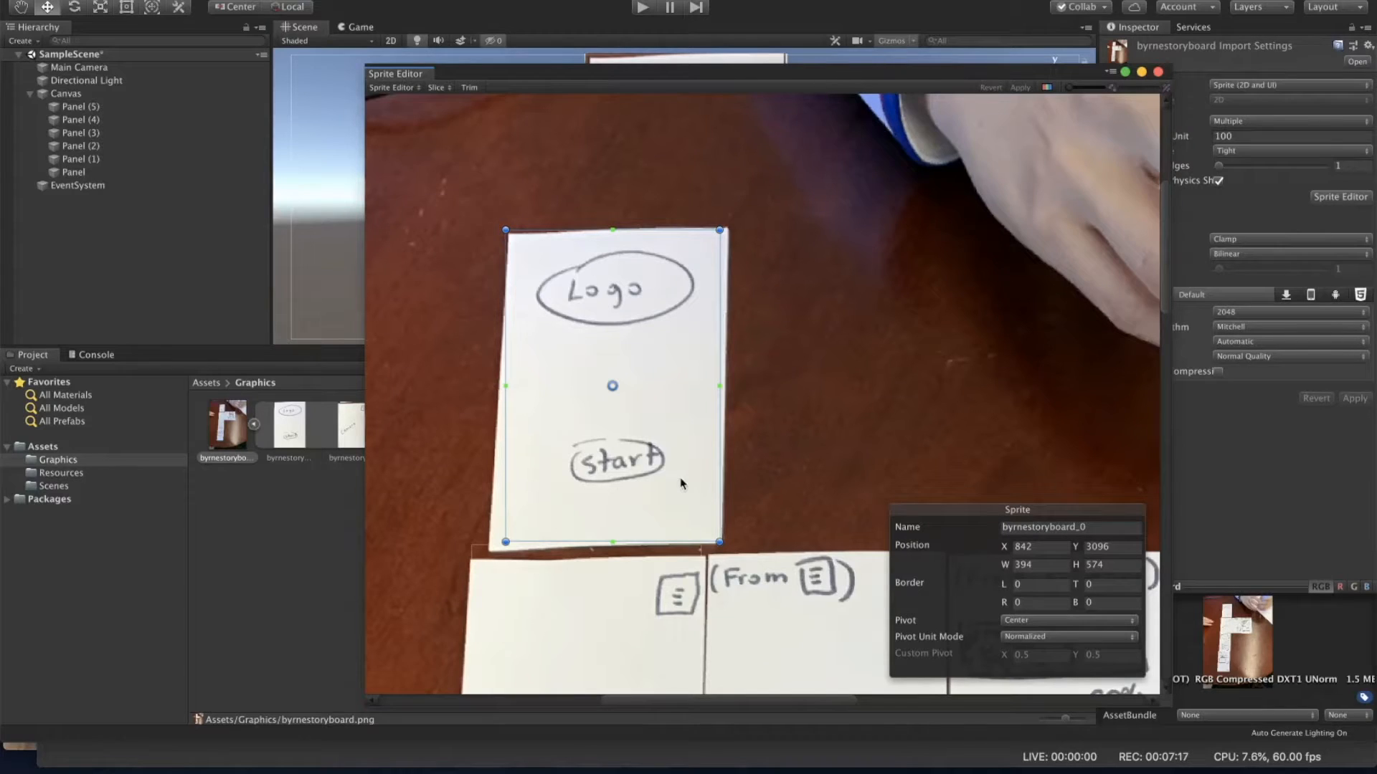
left_click_drag(787, 418, 646, 467)
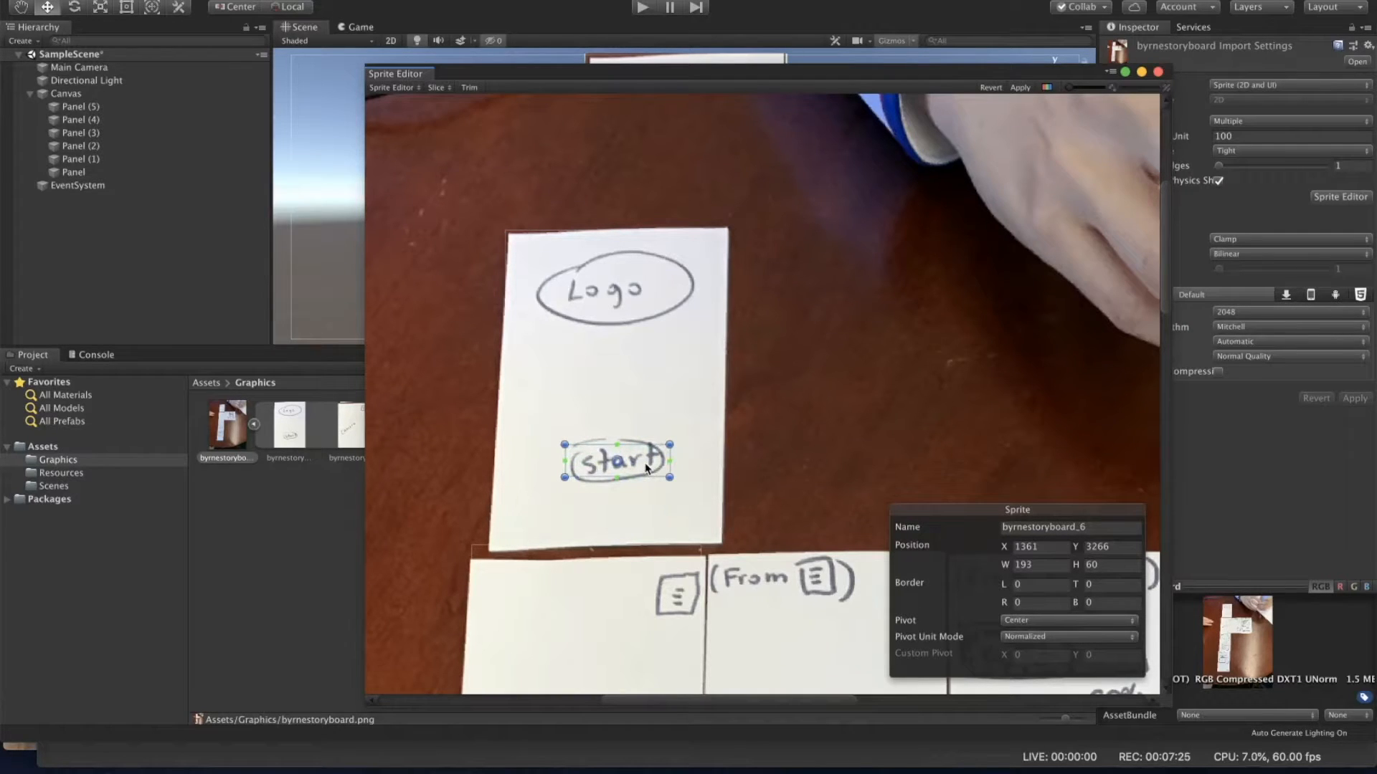
left_click_drag(669, 477, 674, 485)
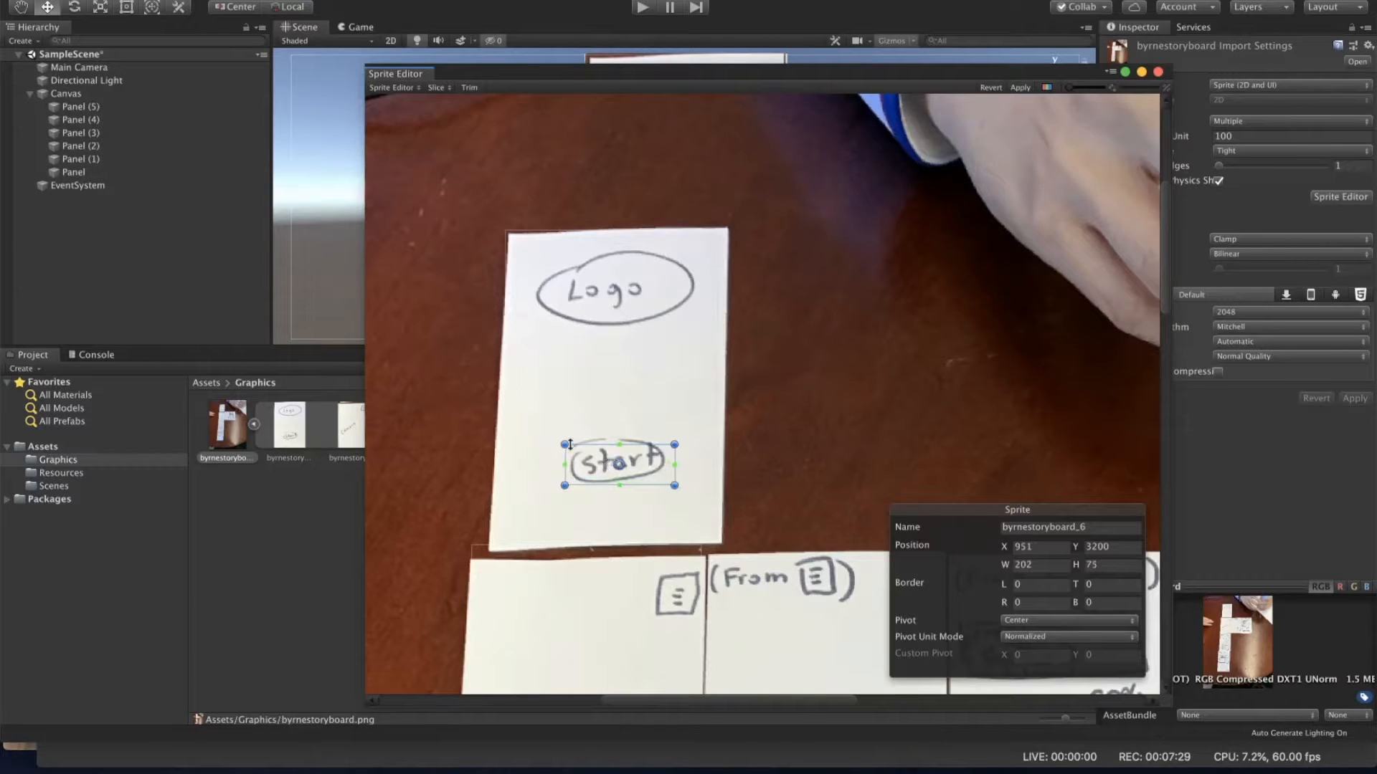
left_click_drag(565, 444, 560, 433)
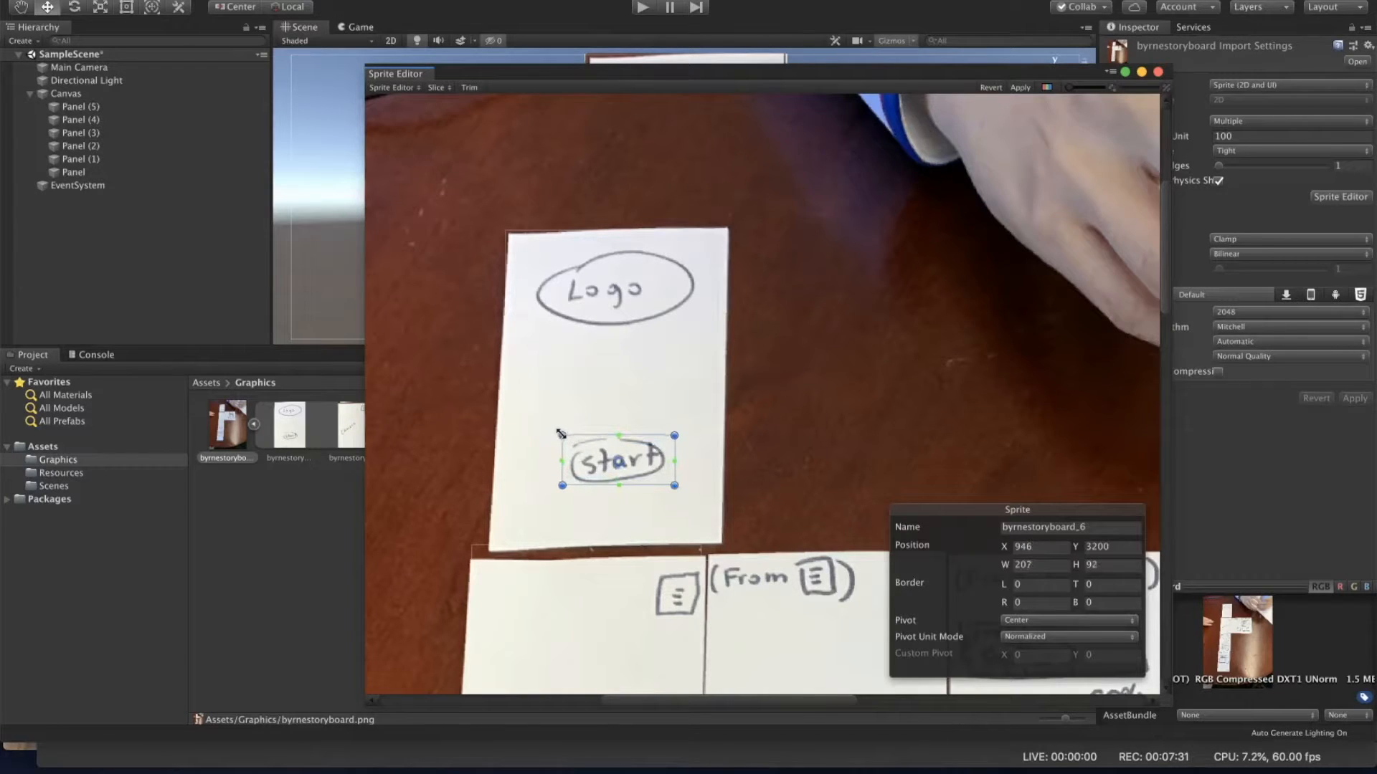
left_click_drag(674, 435, 669, 435)
left_click_drag(561, 485, 565, 486)
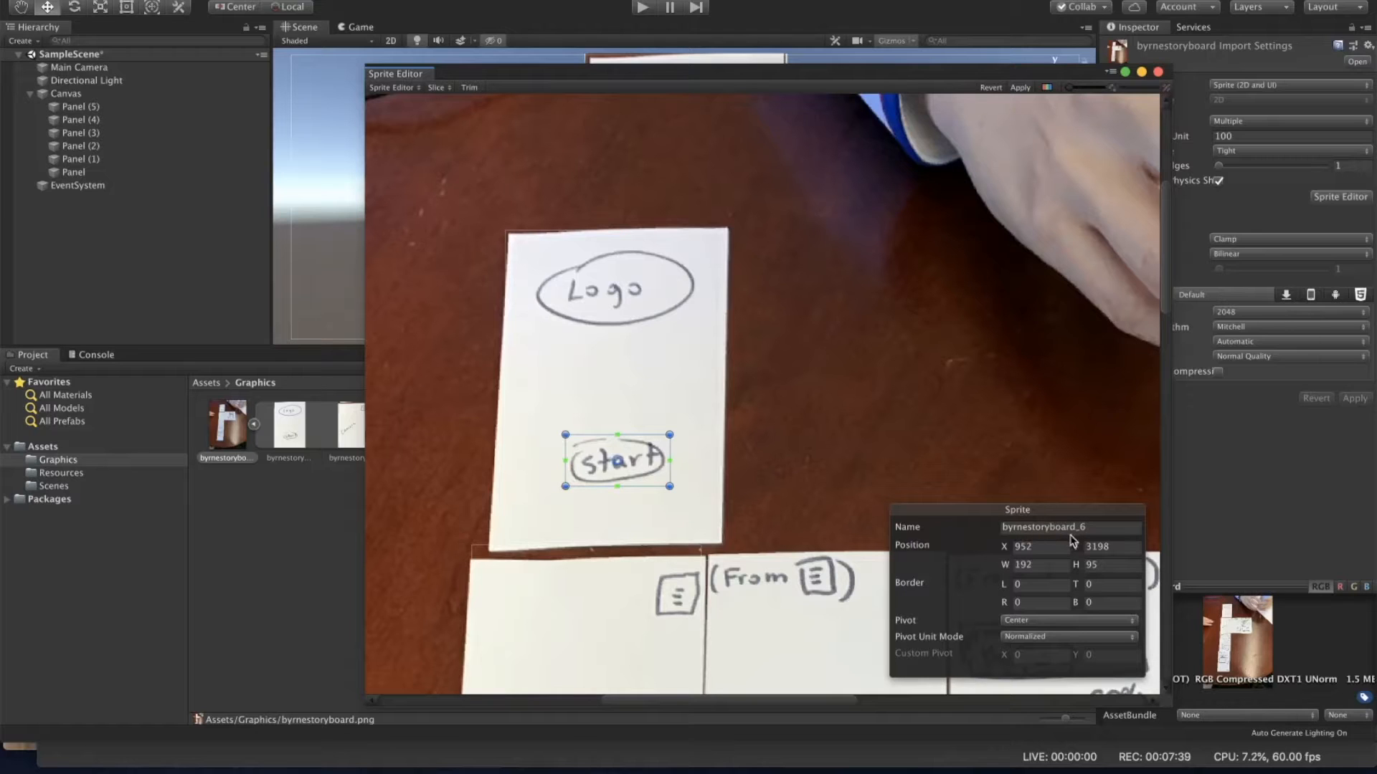
Step: Apply the new sprite slice and close the Sprite Editor
left_click(1021, 515)
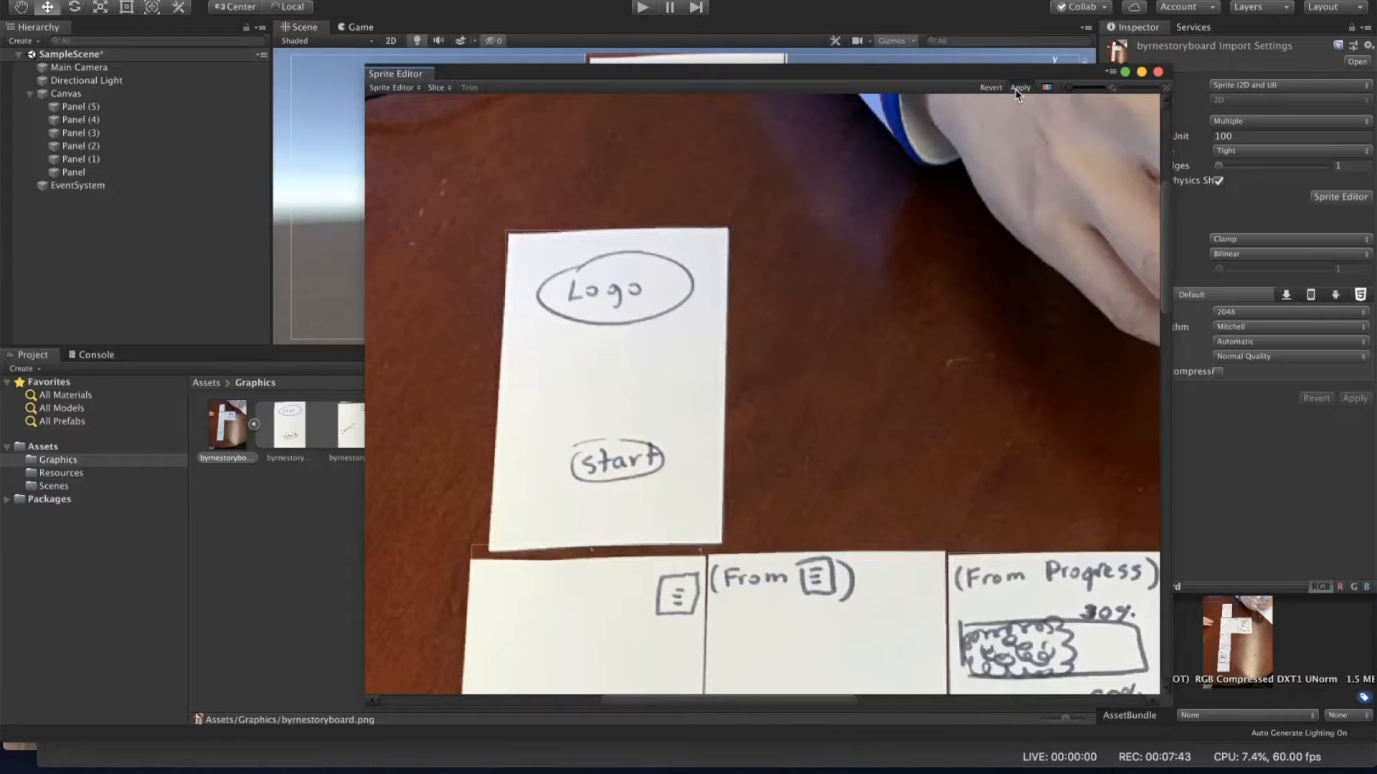
left_click(1018, 88)
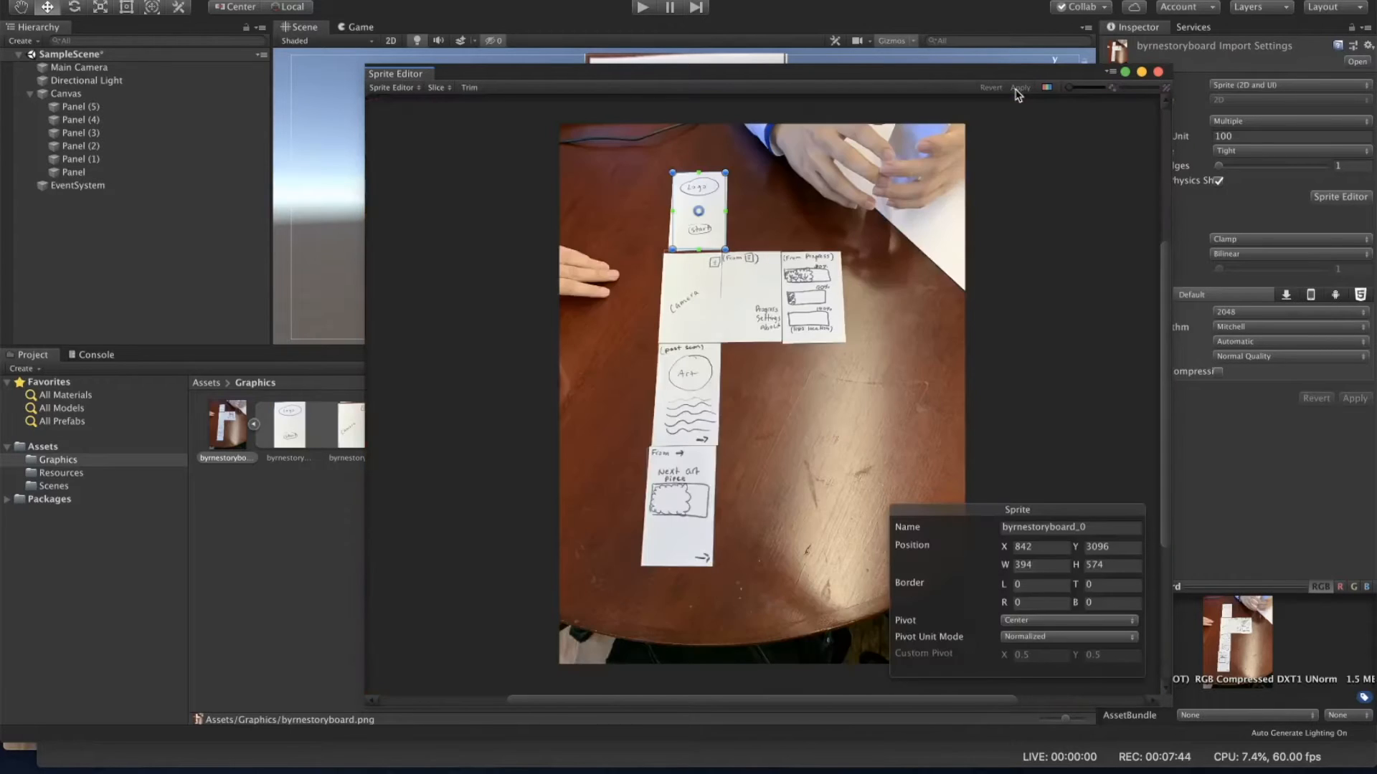
left_click(287, 567)
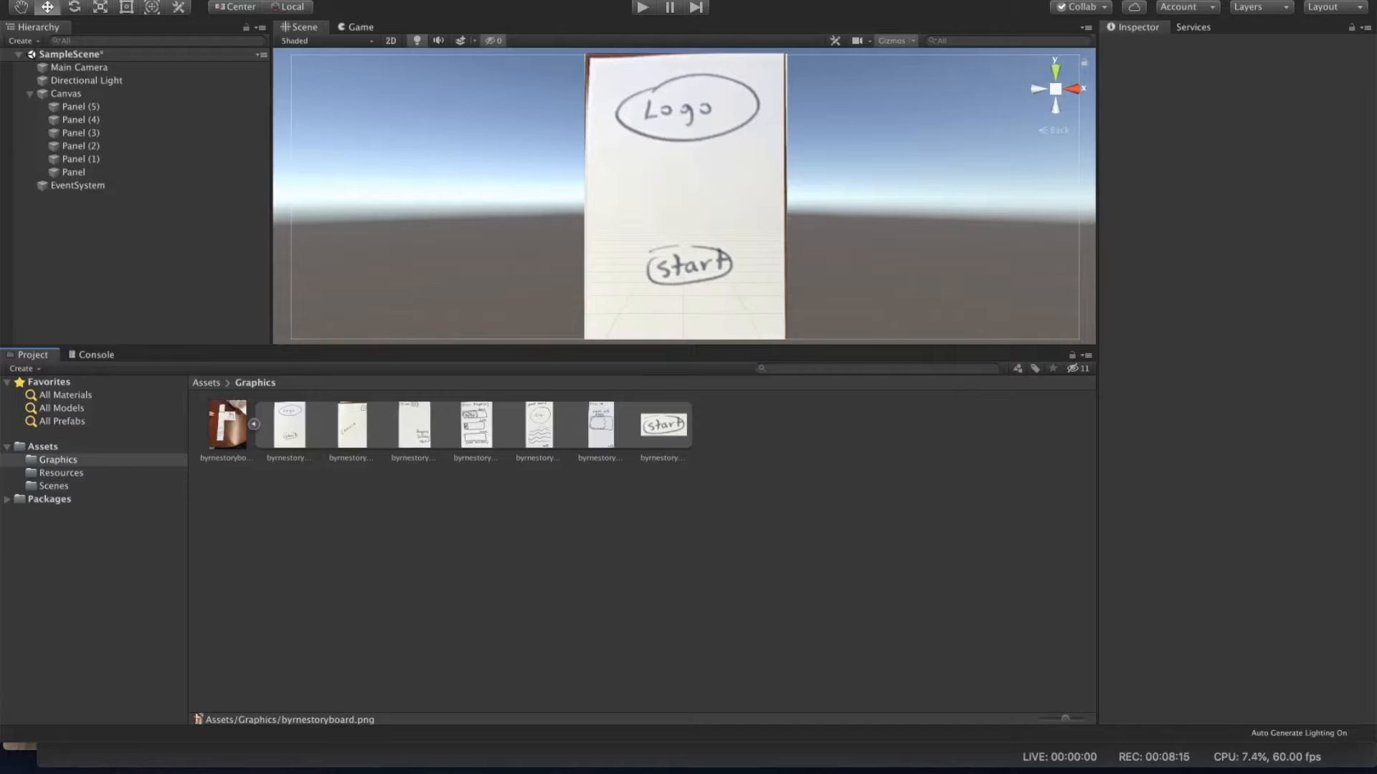
Step: Add a UI Button to the scene and move it down over the sketched start button
left_click(239, 0)
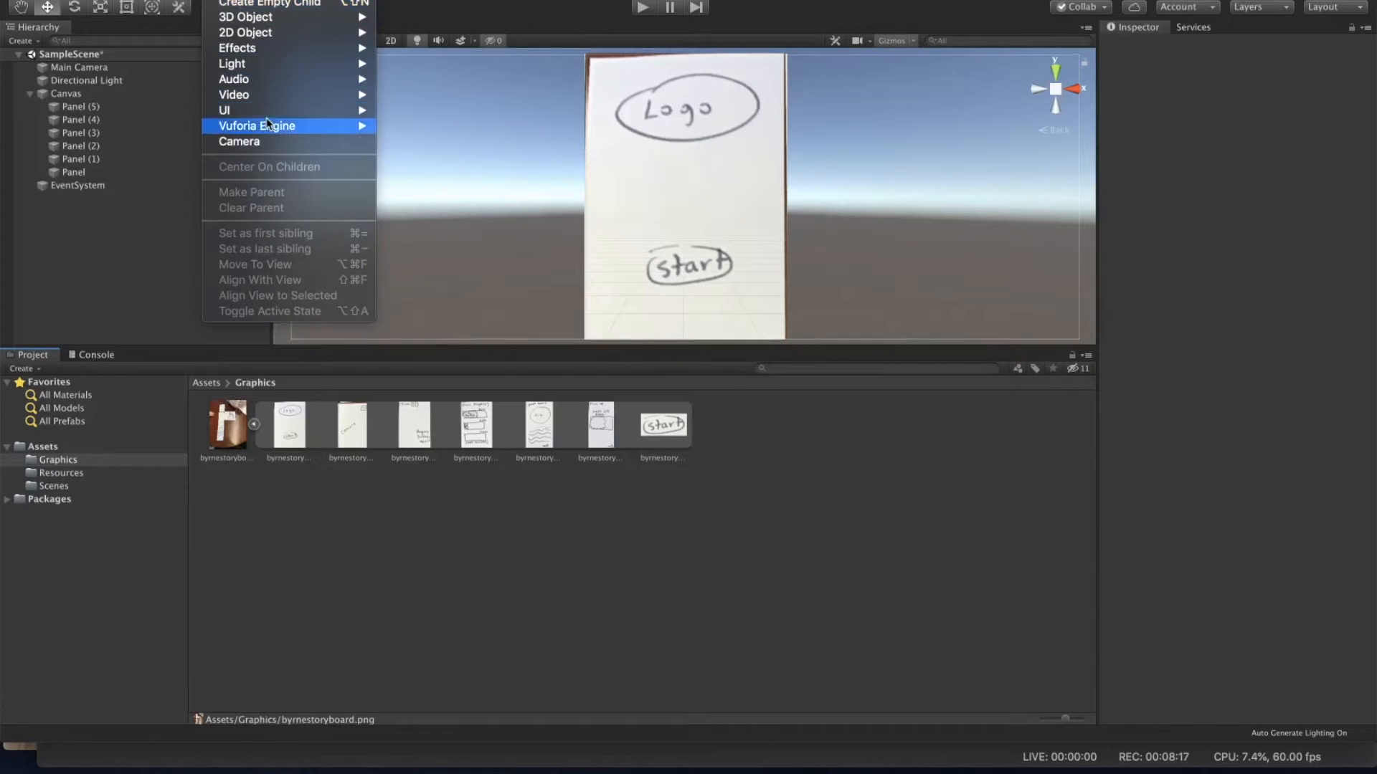
mouse_move(271, 114)
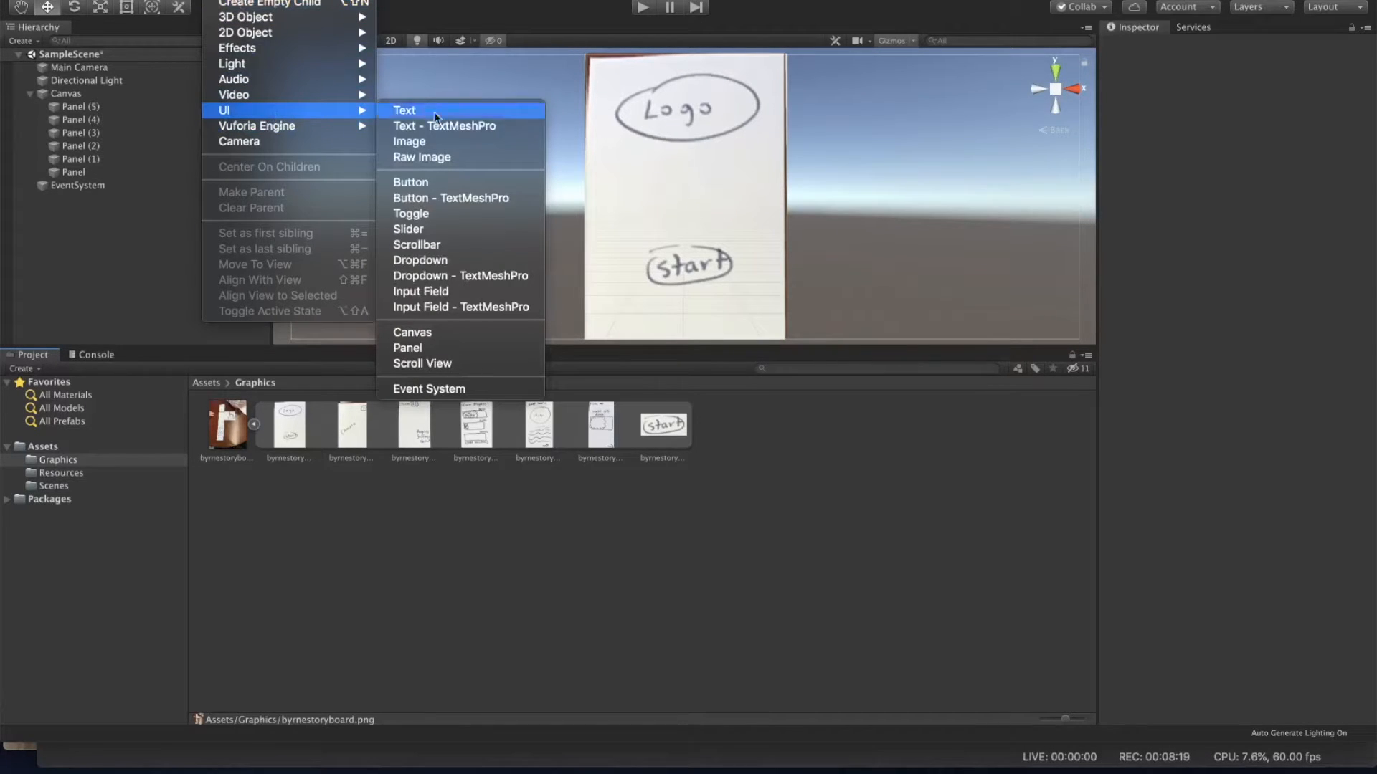
left_click(479, 182)
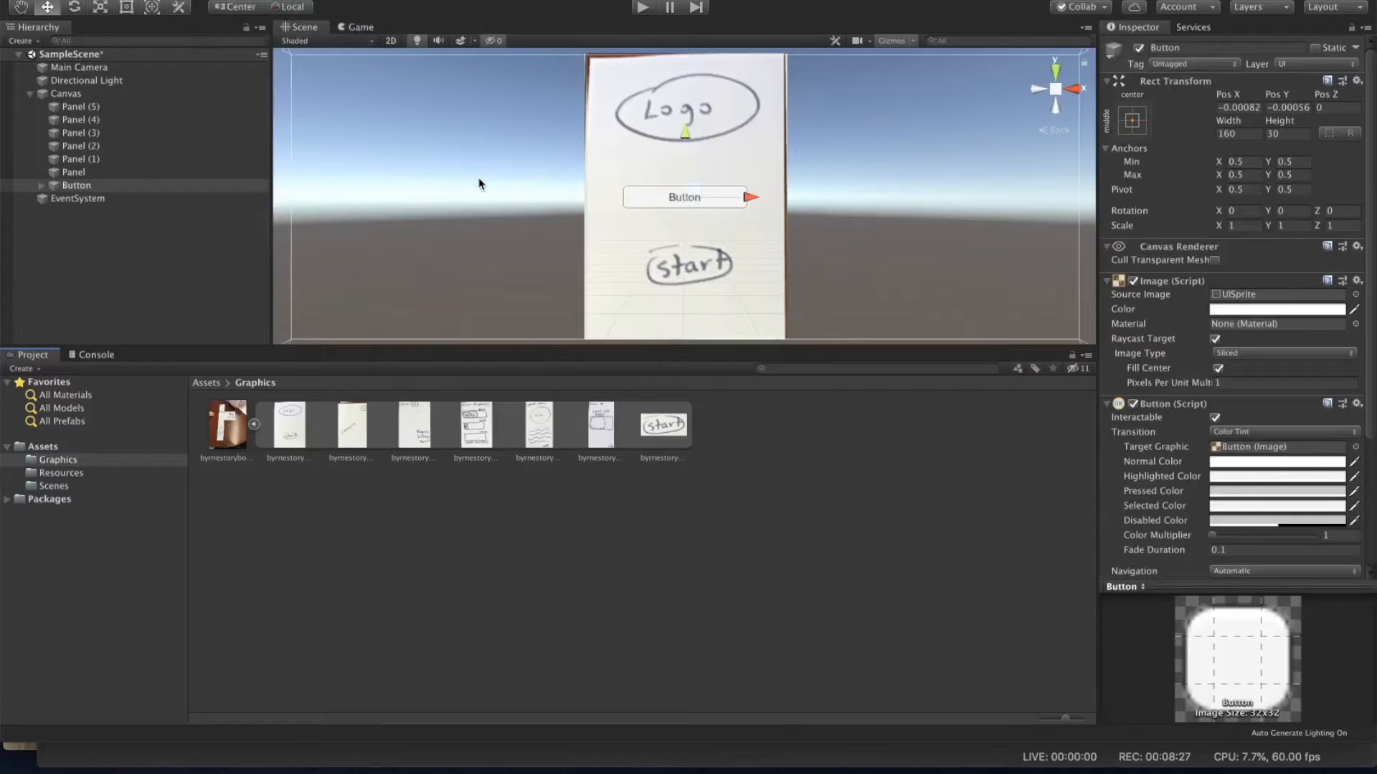
left_click(650, 215)
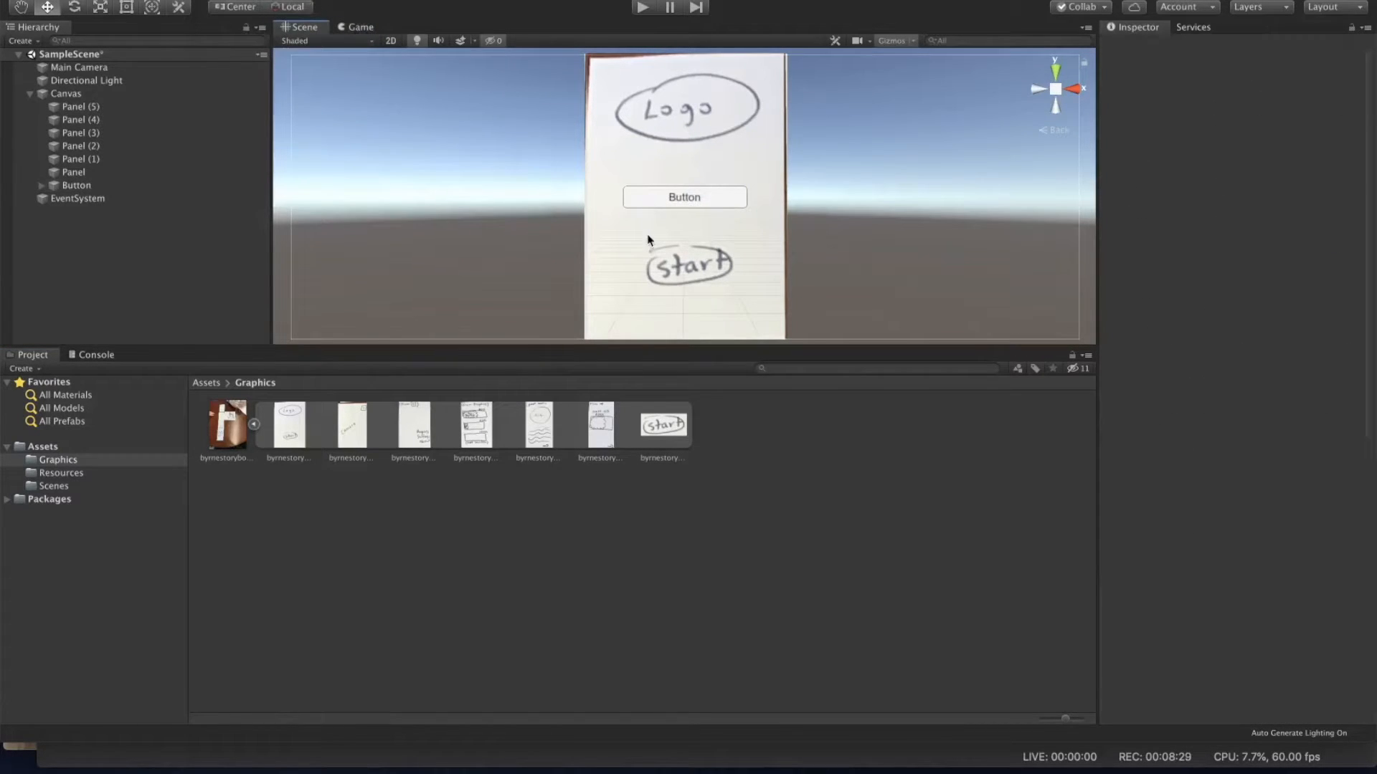
left_click(693, 210)
left_click_drag(688, 137, 689, 202)
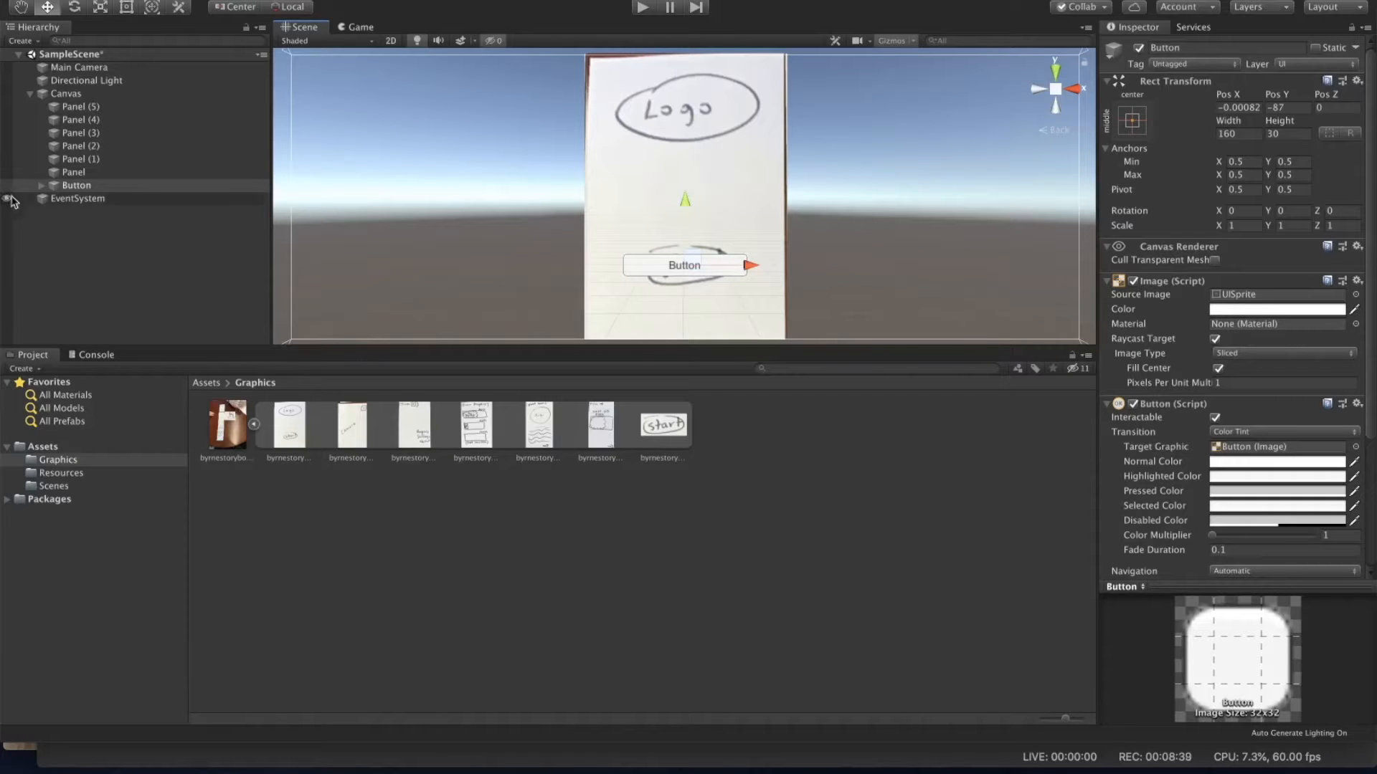
Step: Delete the Button's child Text object
left_click(41, 185)
left_click(83, 200)
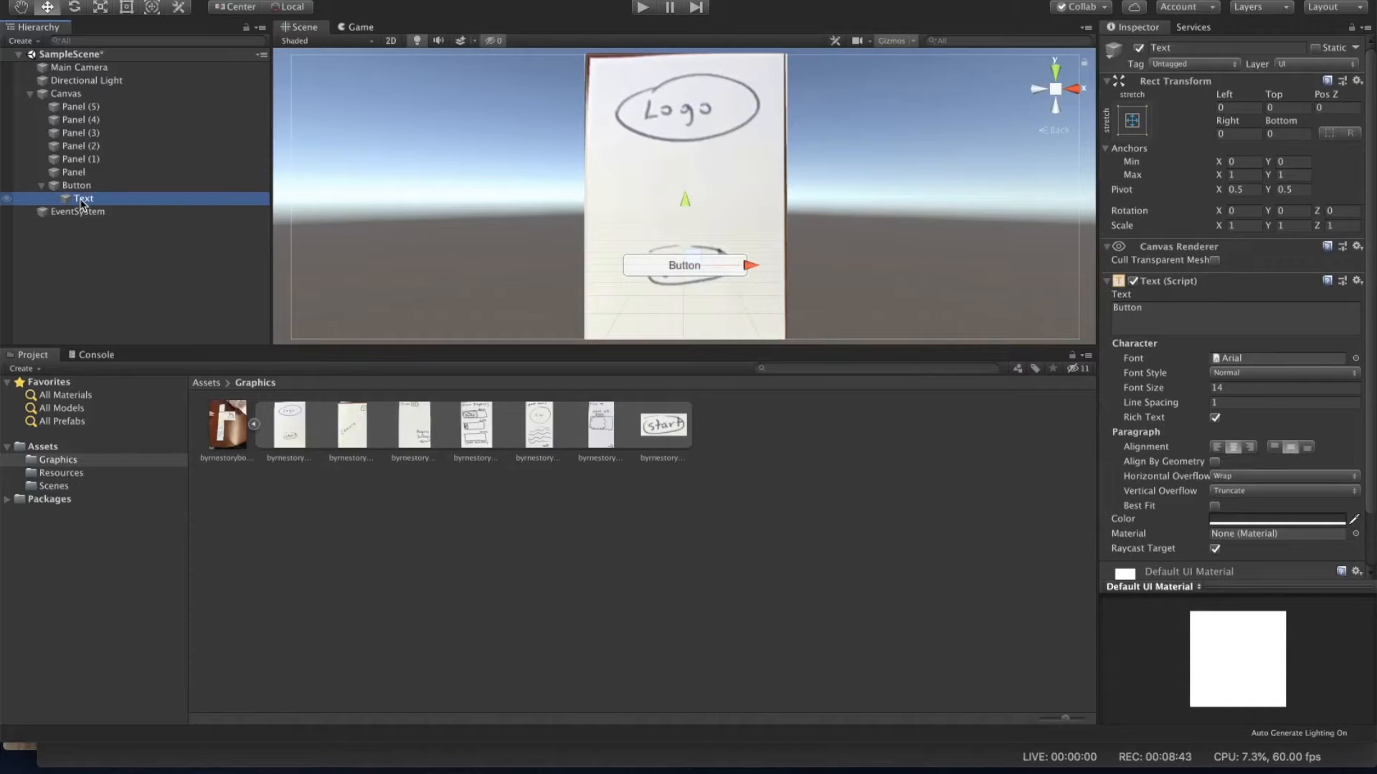
right_click(82, 202)
left_click(145, 281)
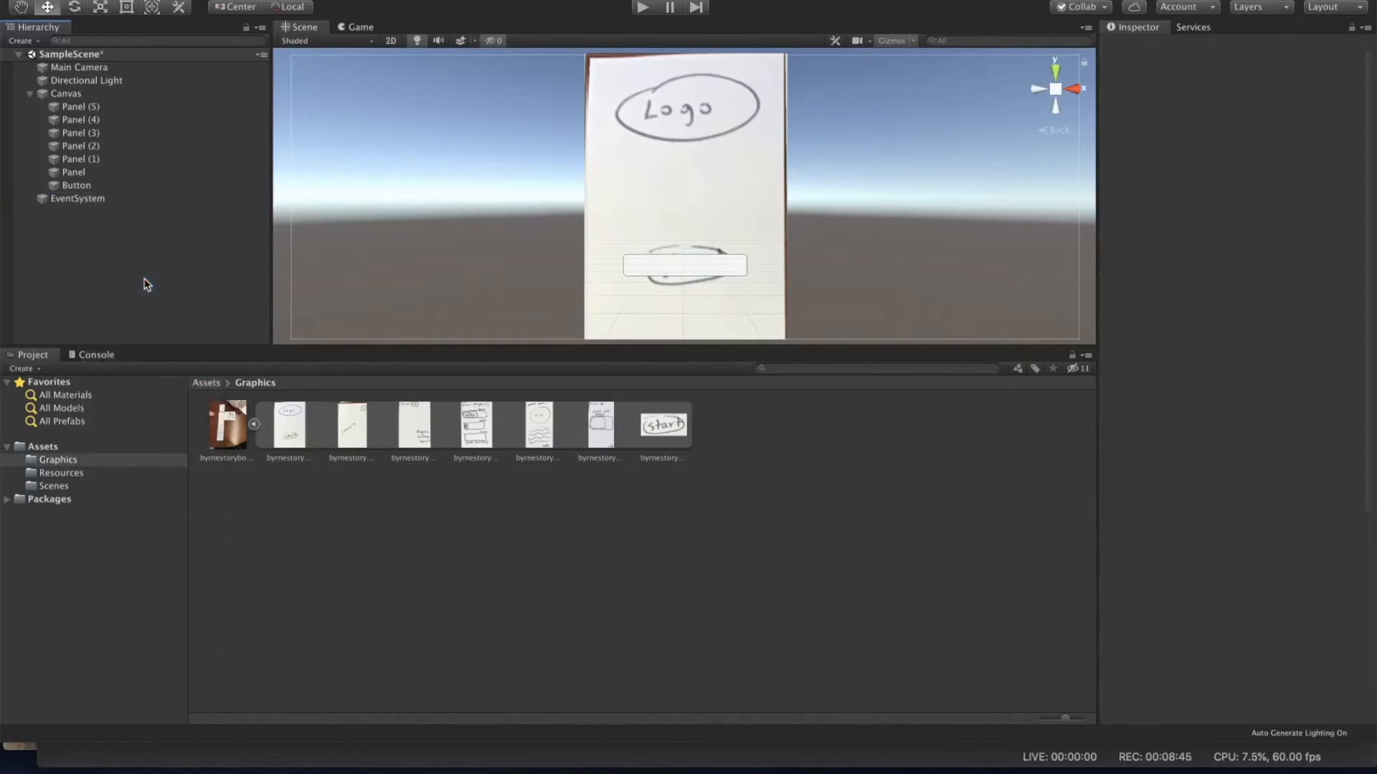
Step: Make the Button a child of Panel
left_click(90, 185)
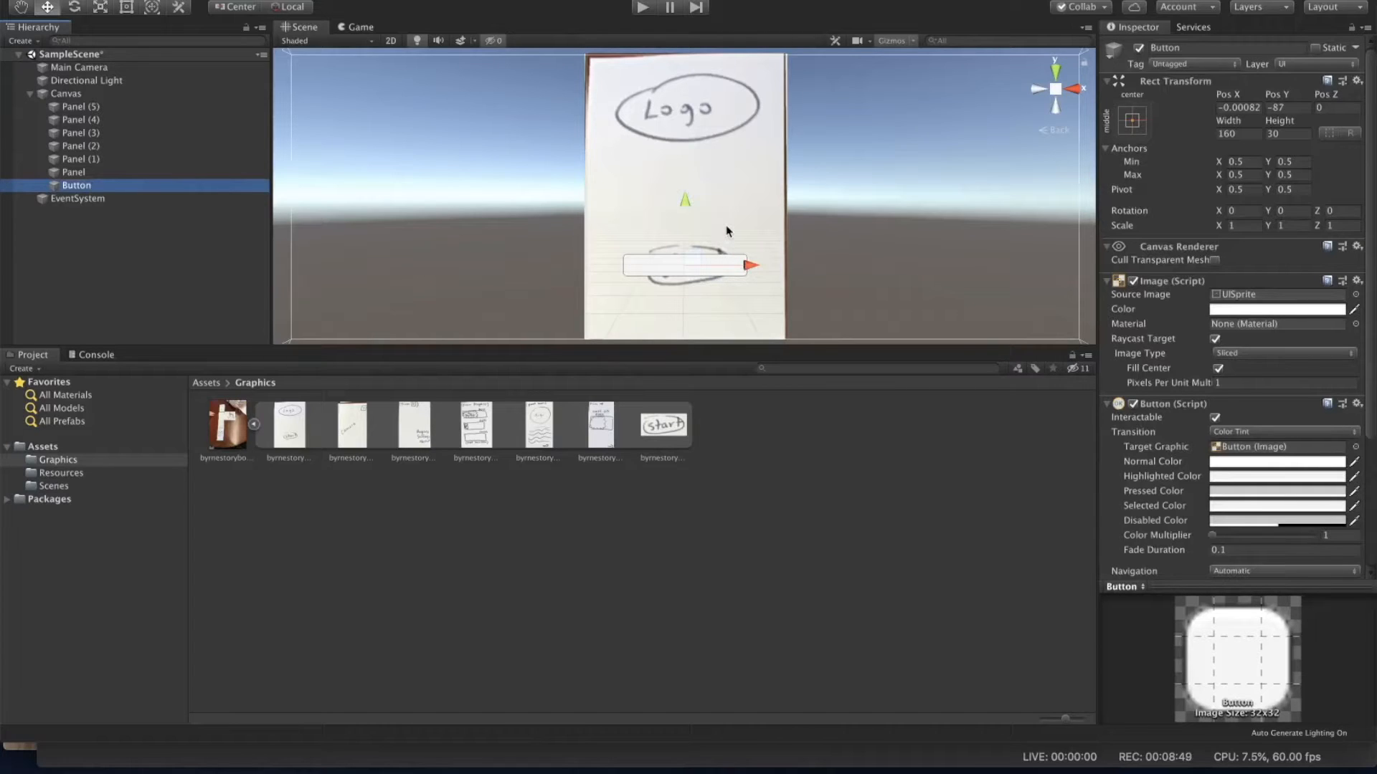
left_click(660, 434)
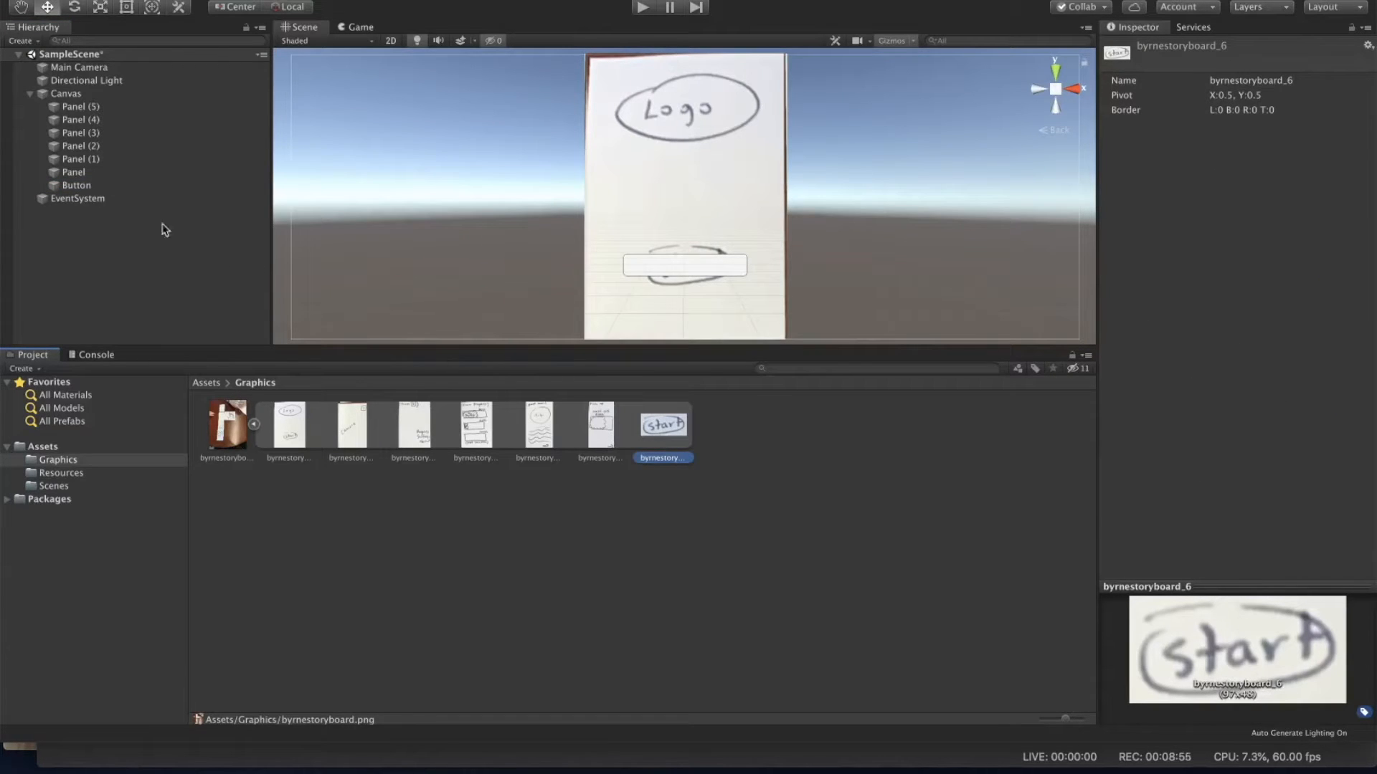
left_click(92, 188)
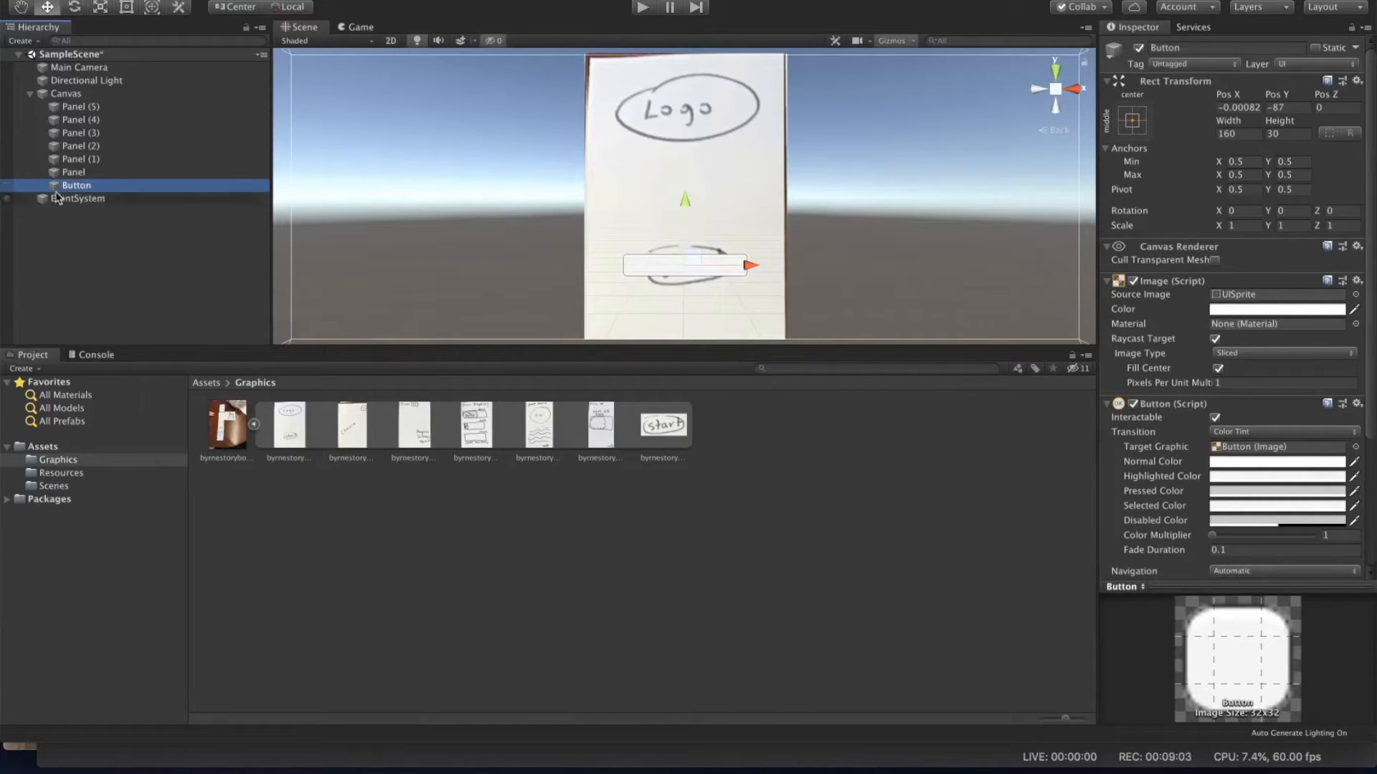
left_click_drag(78, 189, 75, 174)
Step: Set the Button's source image to the start sprite, nudge it into place, and enable Preserve Aspect
left_click_drag(678, 432, 1236, 301)
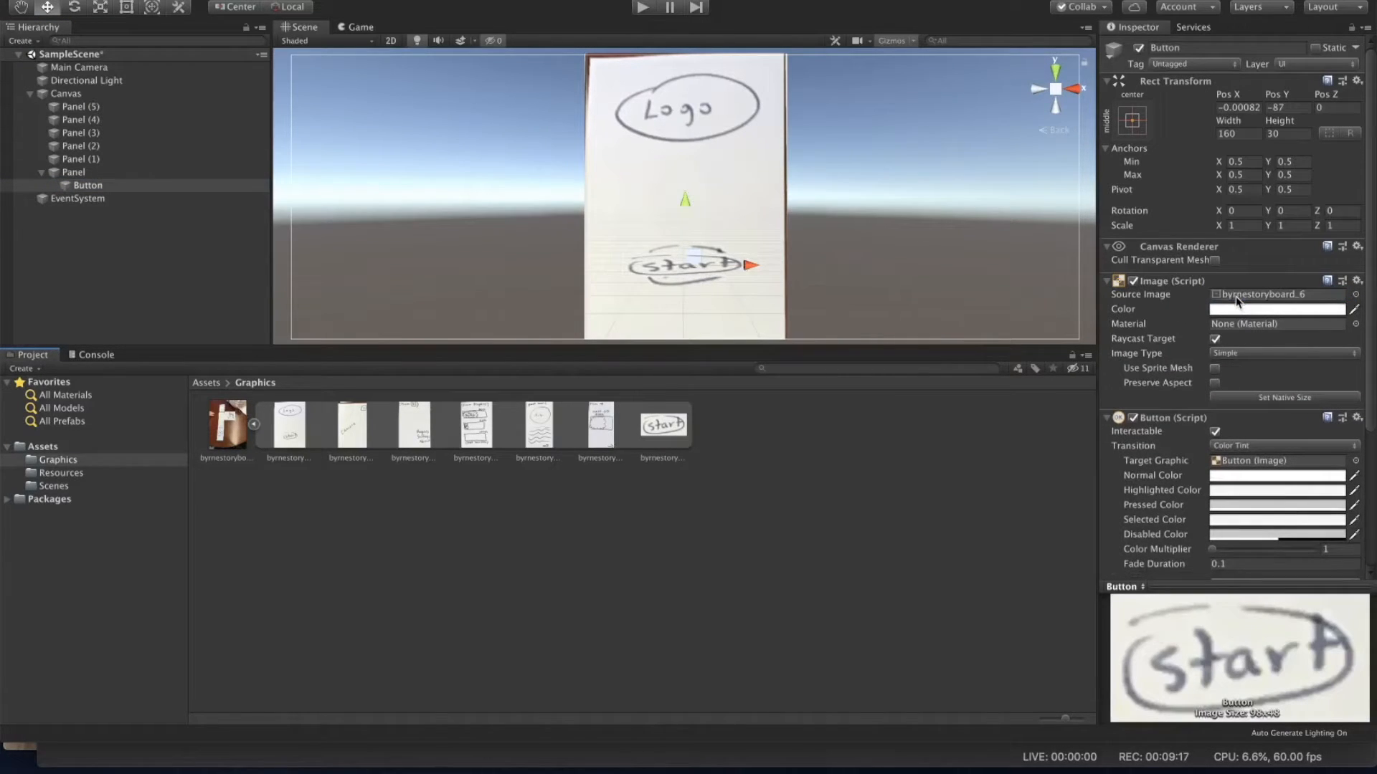
mouse_move(688, 208)
left_mouse_down()
mouse_move(688, 185)
mouse_move(688, 204)
left_mouse_up()
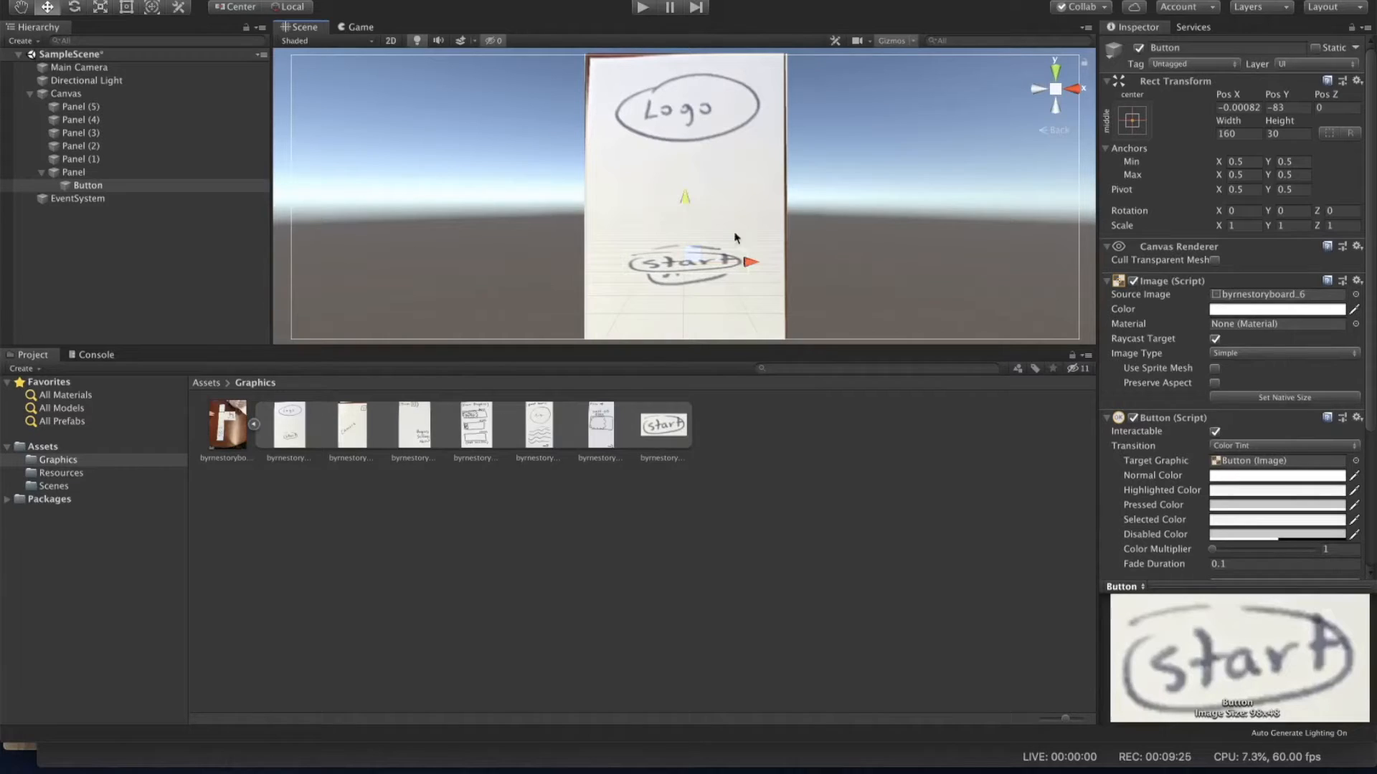
left_click(1214, 383)
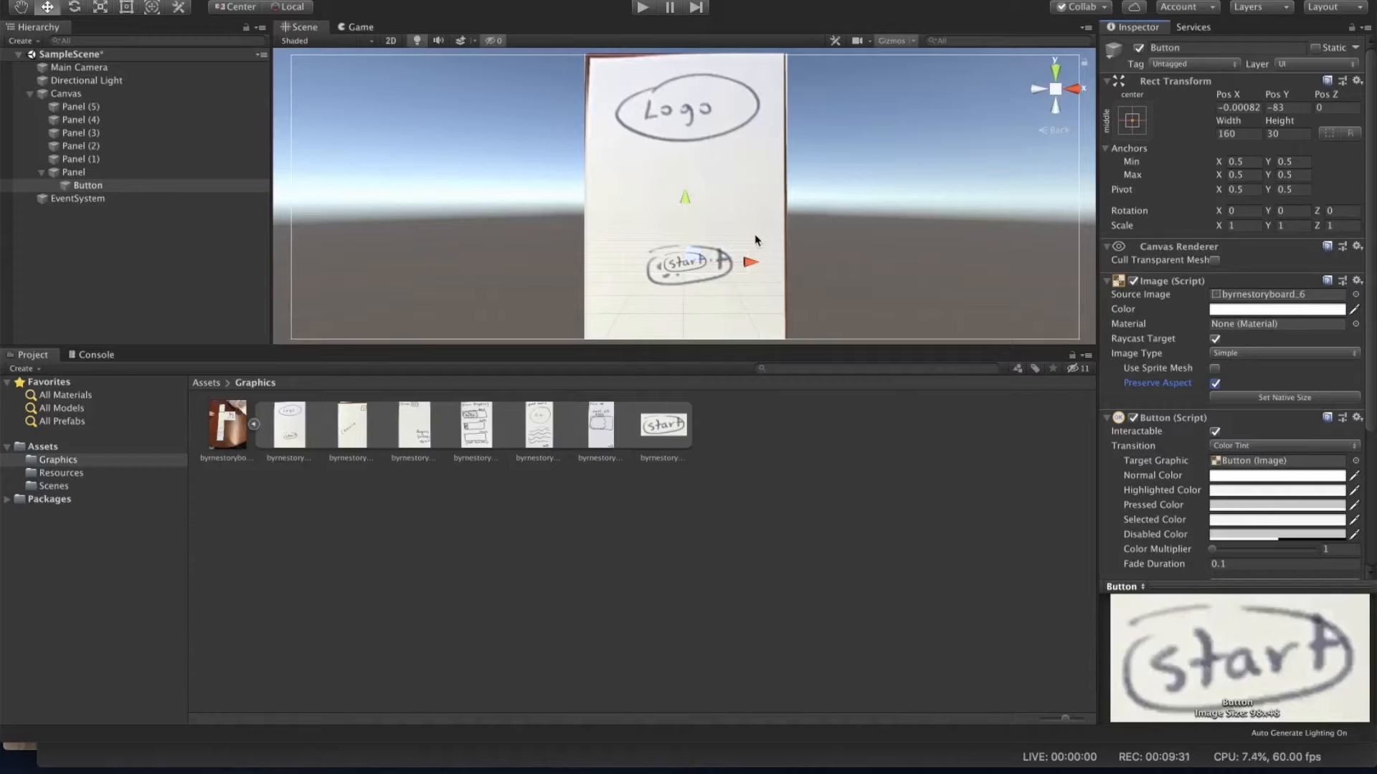
Step: Scale the Button up to about 2.5 so it covers the sketched start button
key("e")
key("r")
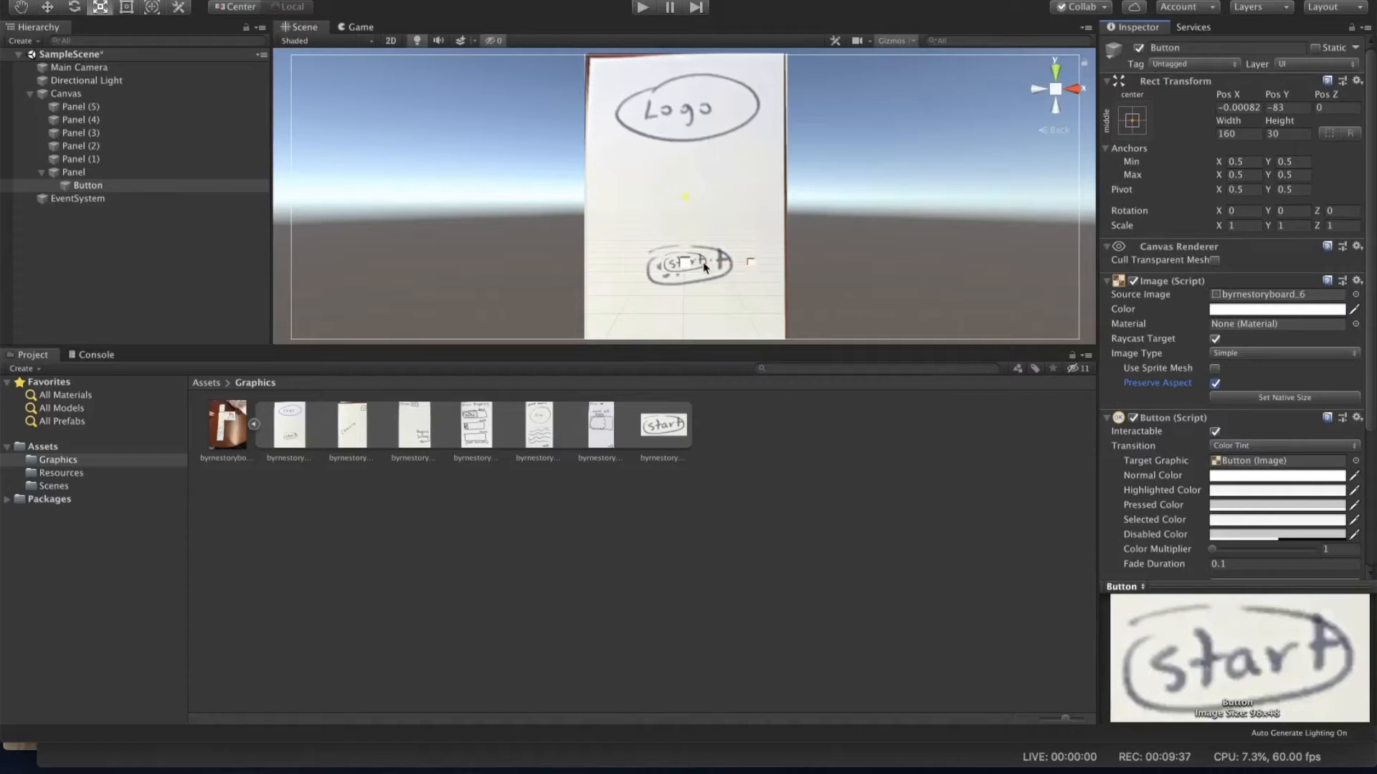
left_click_drag(687, 263, 804, 307)
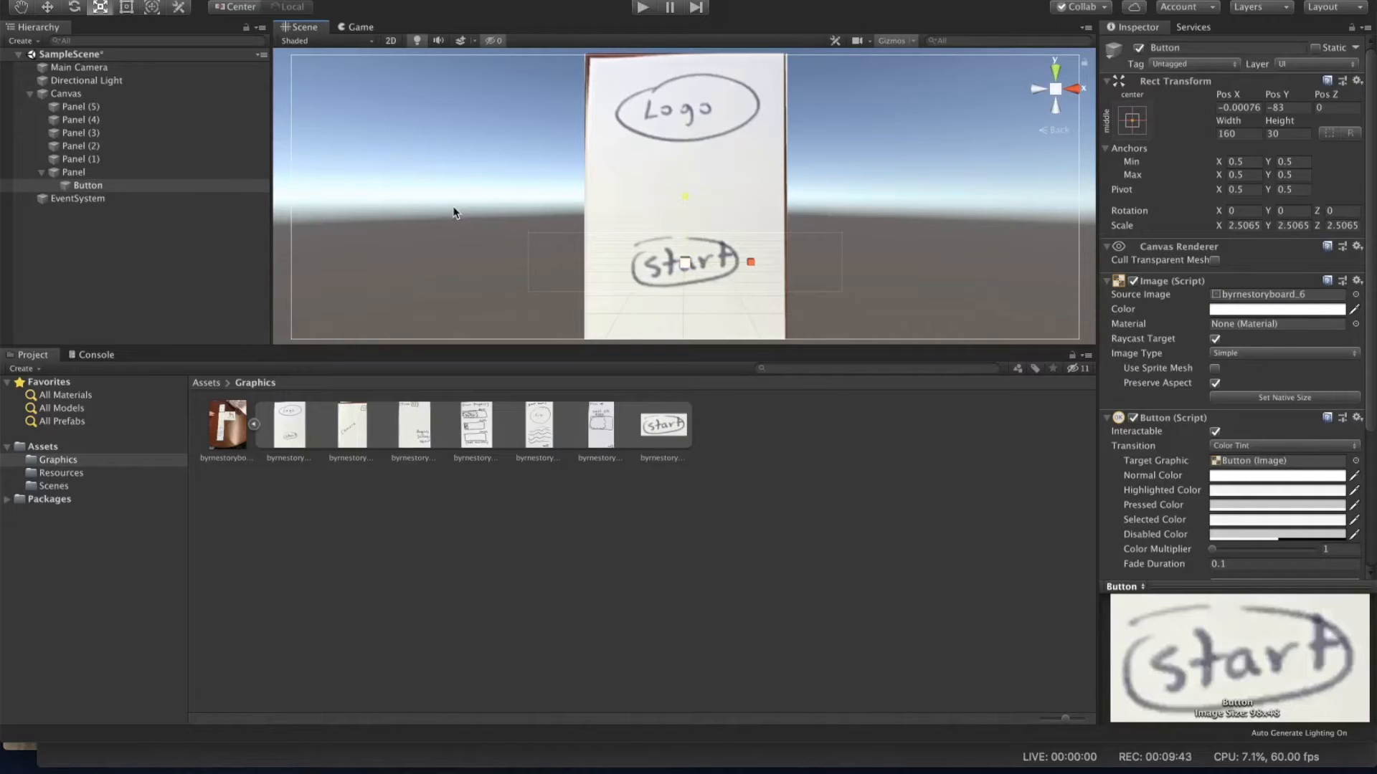
Step: Add two entries to the Button's On Click event list
left_click(207, 185)
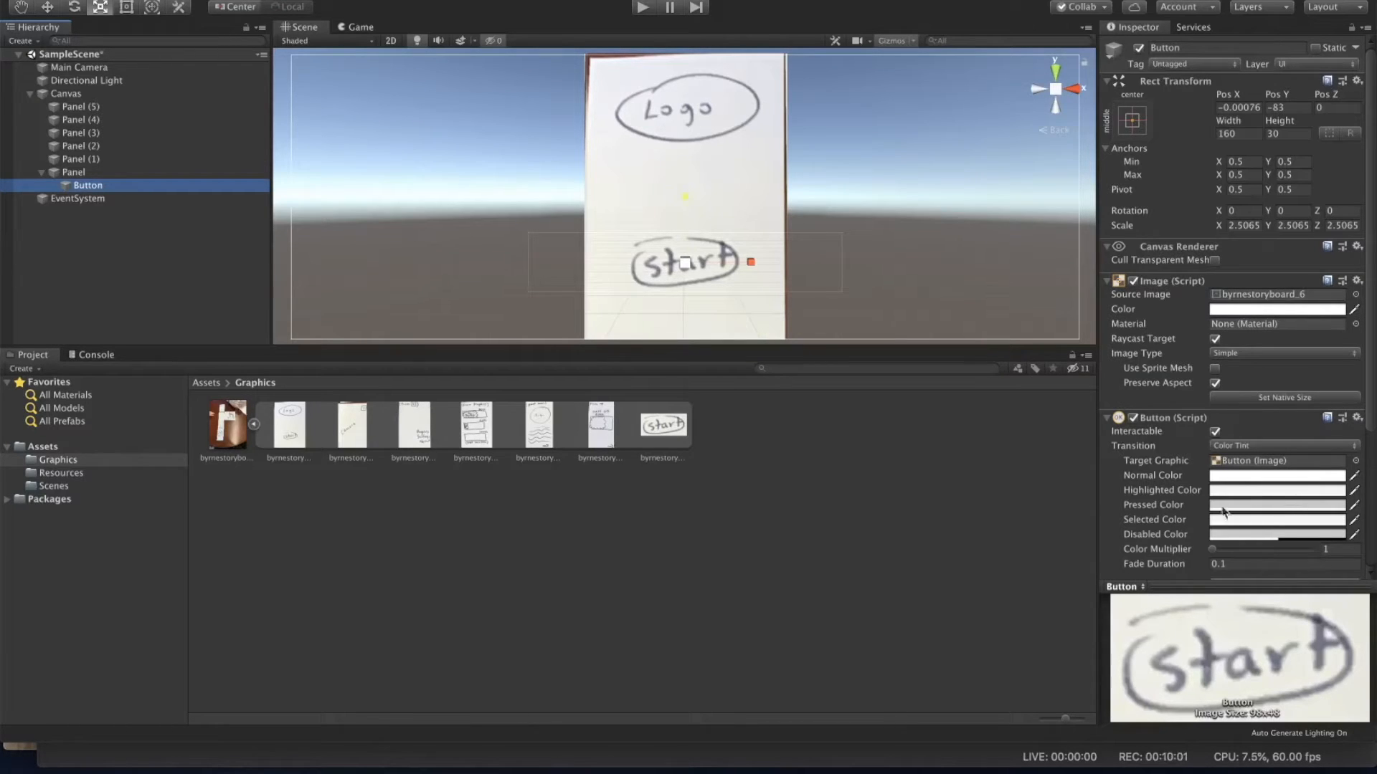
left_click_drag(1373, 425, 1374, 549)
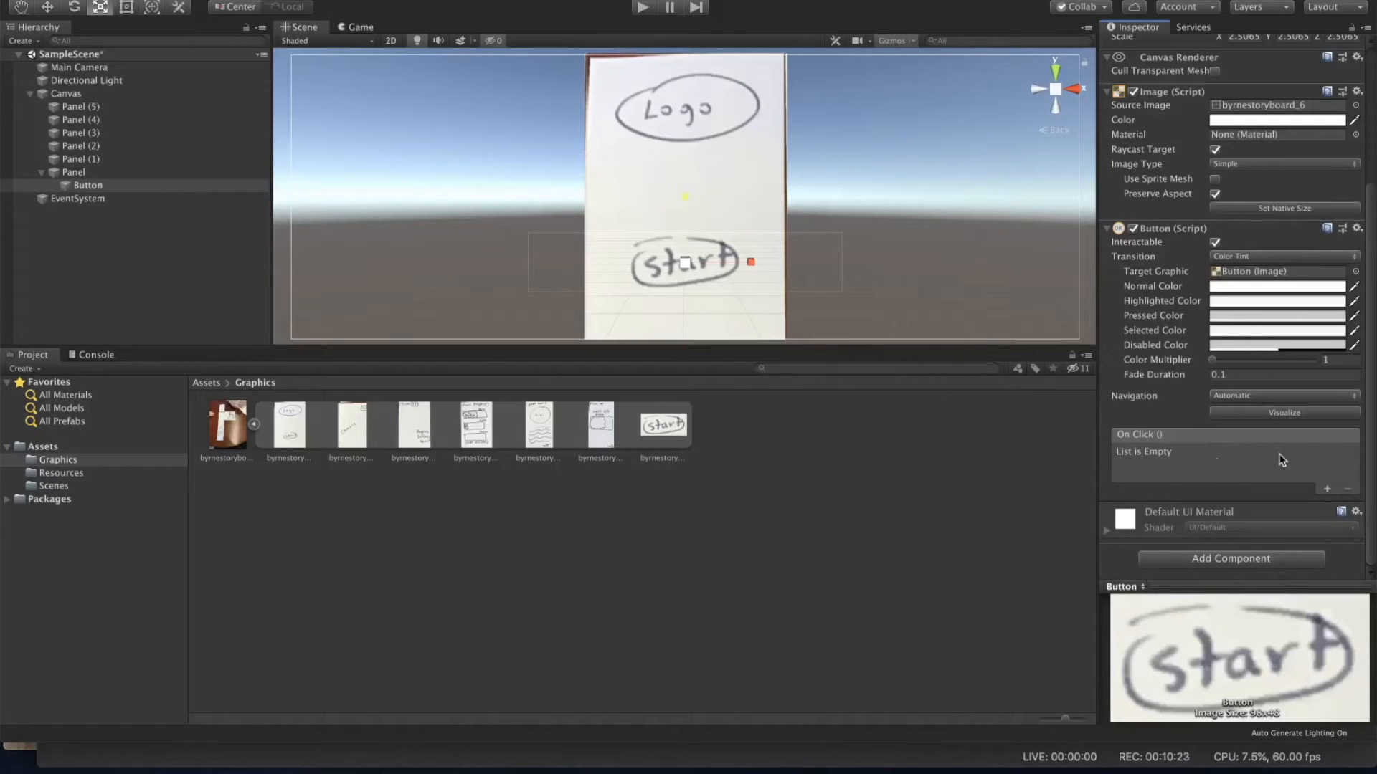
left_click(1327, 490)
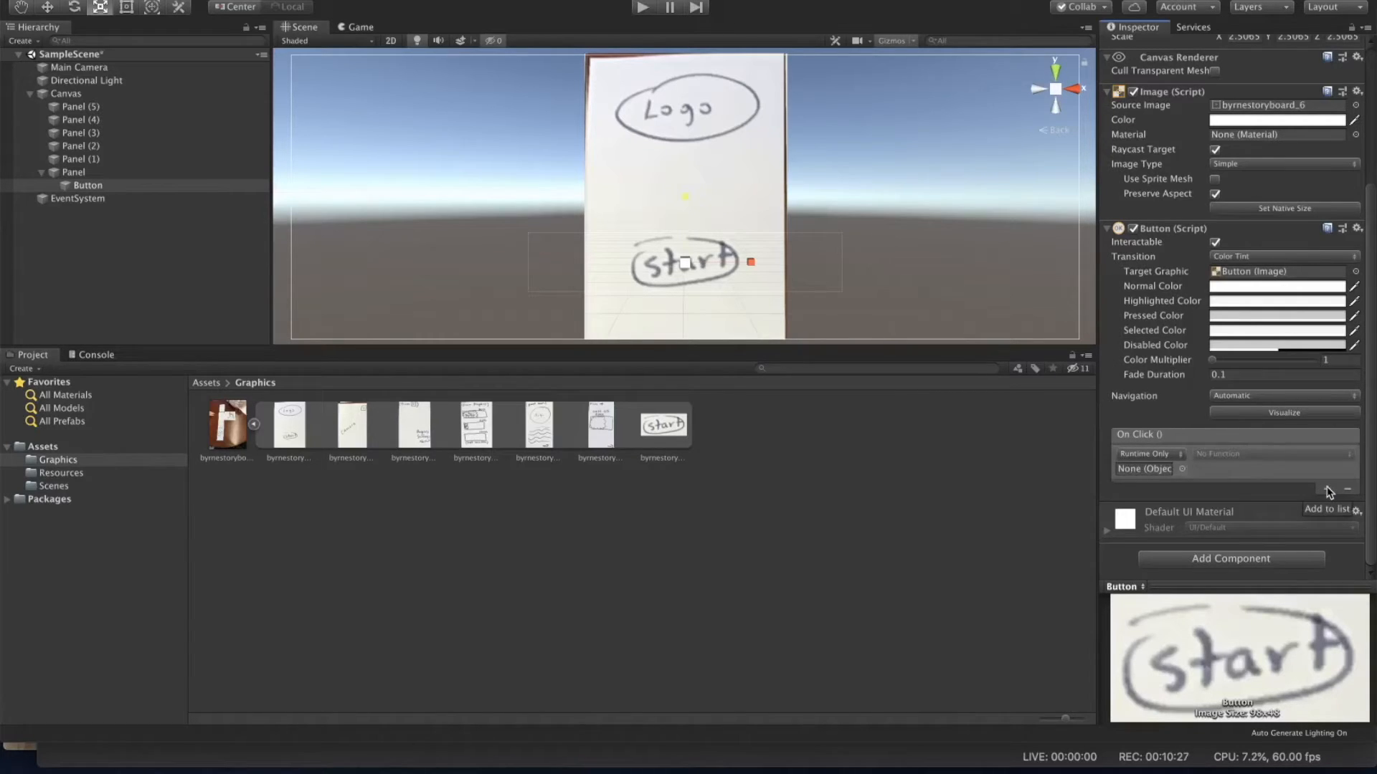
left_click(1328, 492)
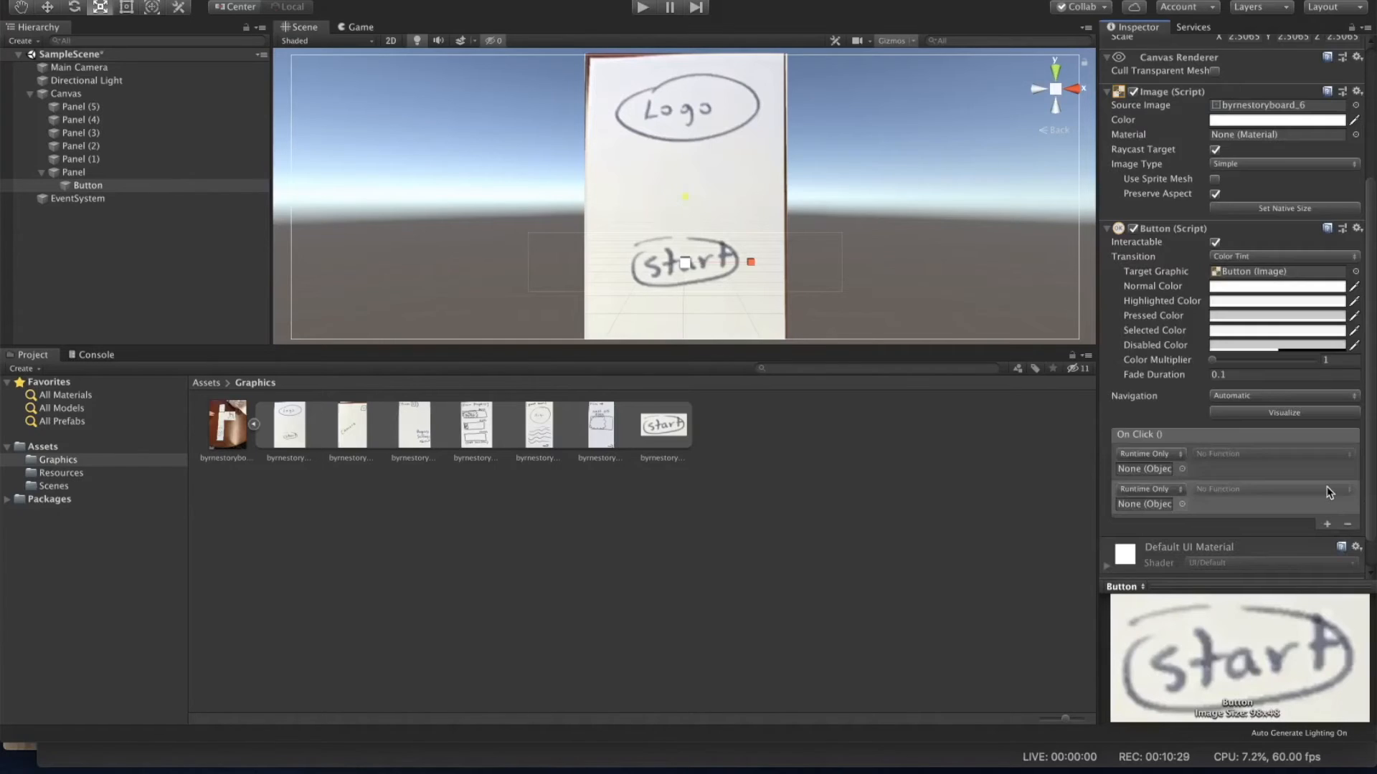
scroll(1327, 492, "up", 3)
scroll(1327, 492, "down", 4)
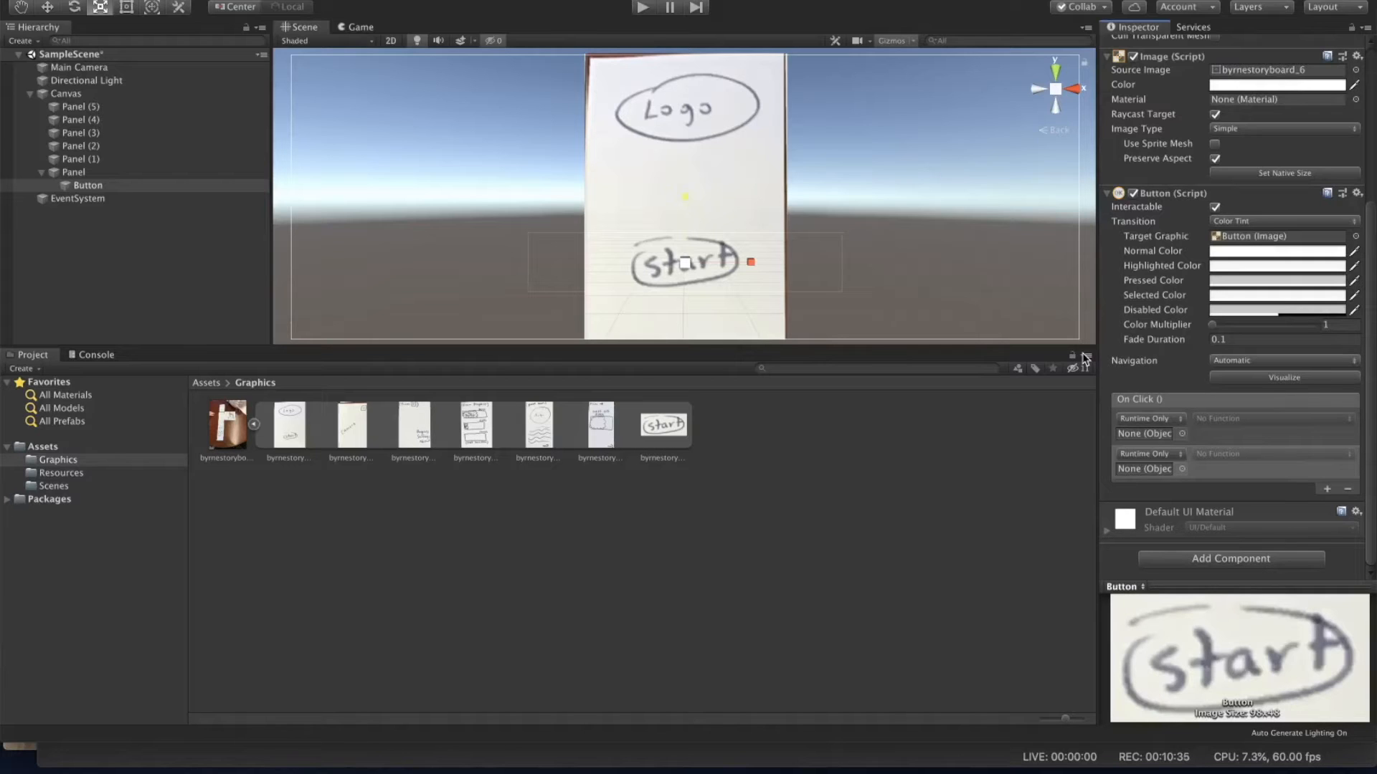
Step: Assign Panel as the first On Click entry's target and set its function to GameObject.SetActive, left unticked
left_click(81, 185)
left_click_drag(1056, 424, 1142, 437)
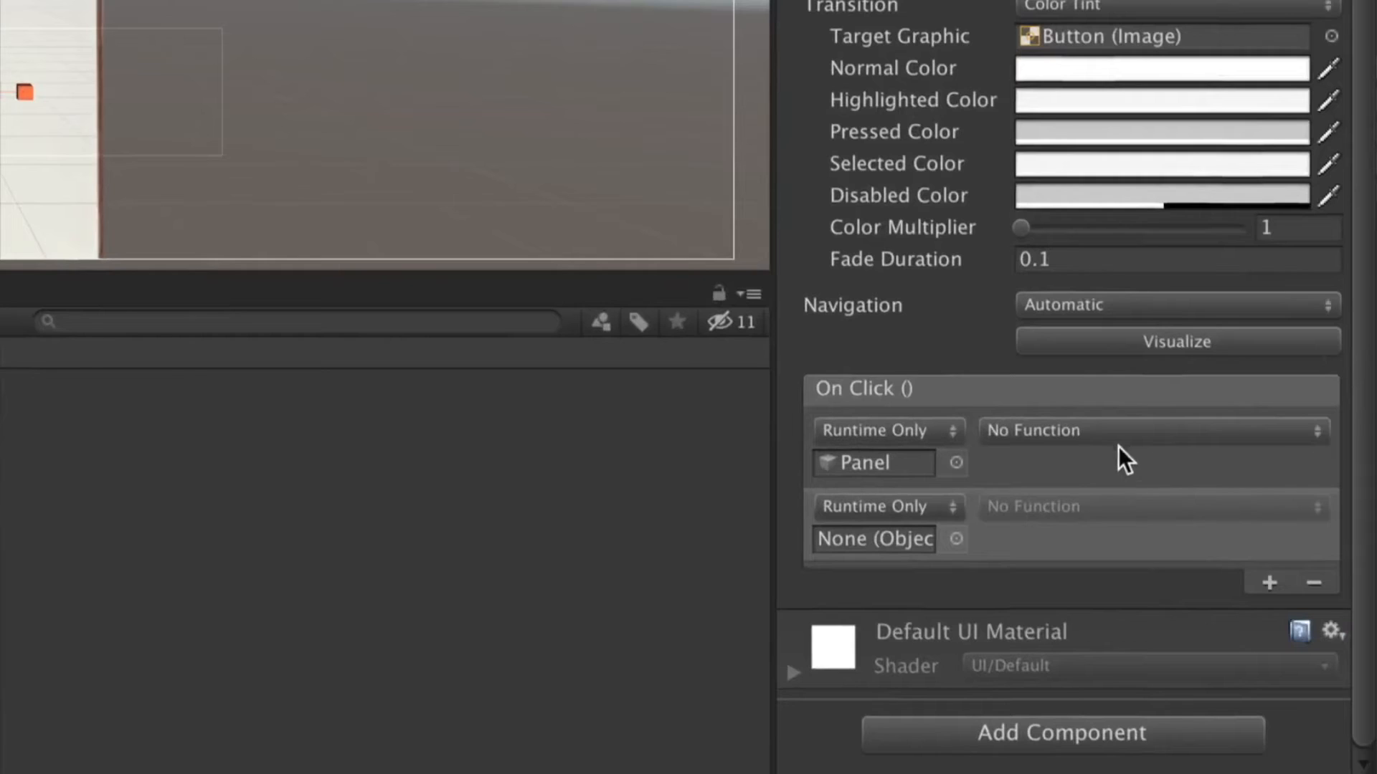
left_click(1113, 436)
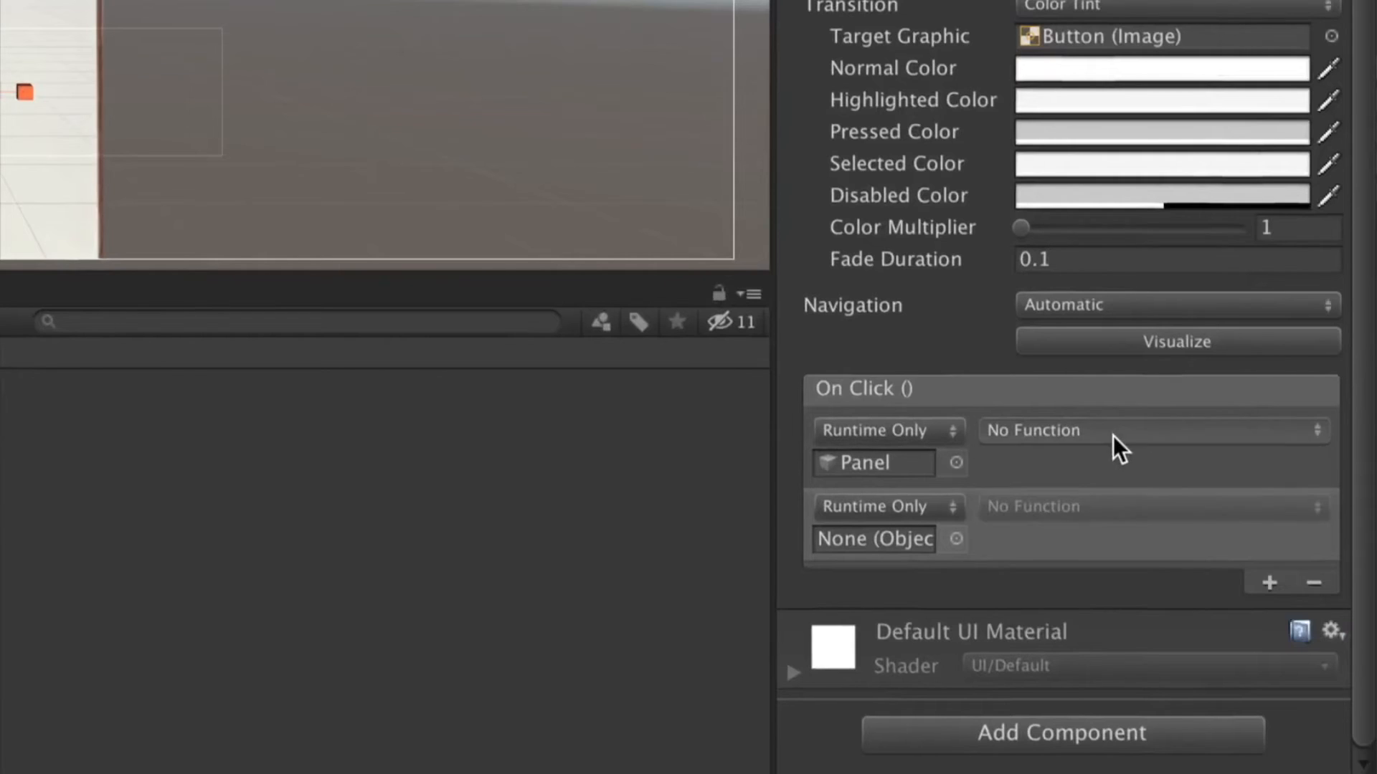
mouse_move(1147, 512)
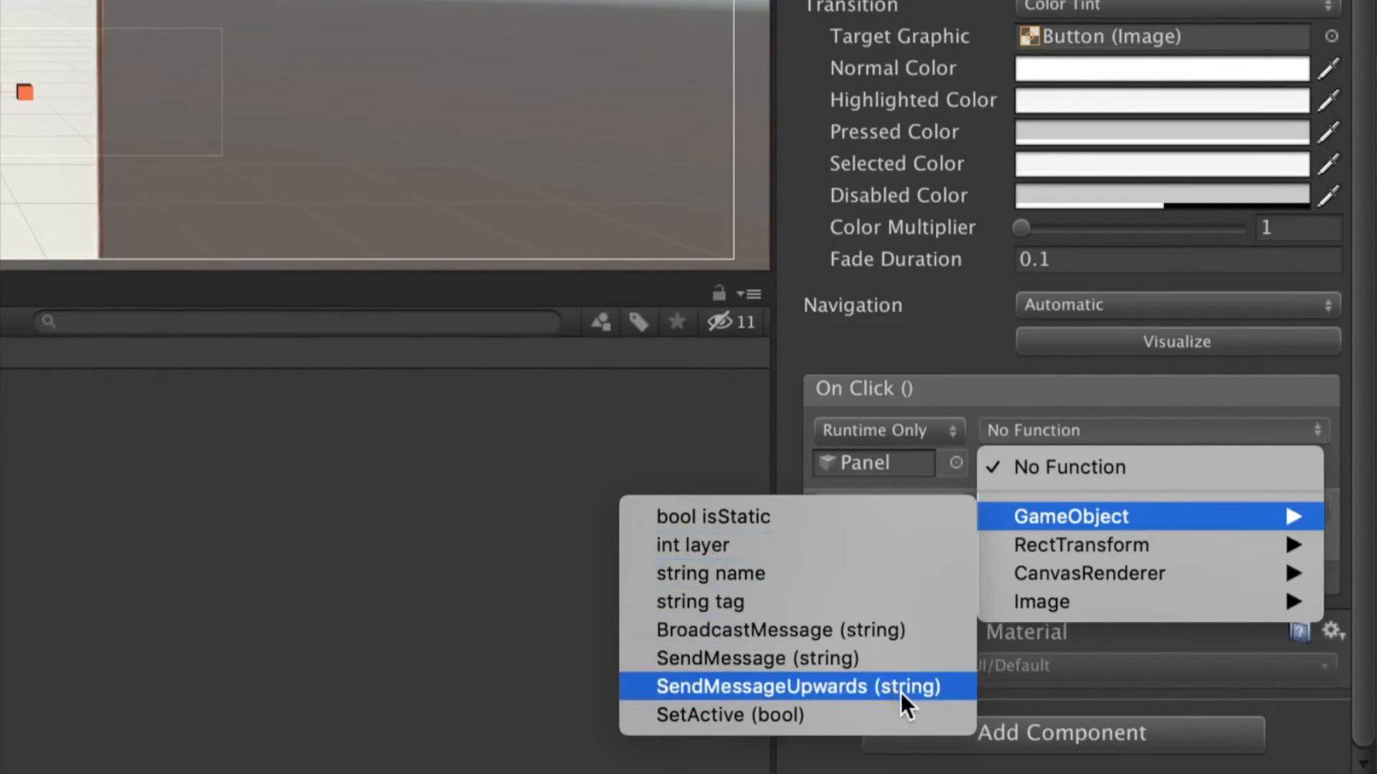
left_click(917, 710)
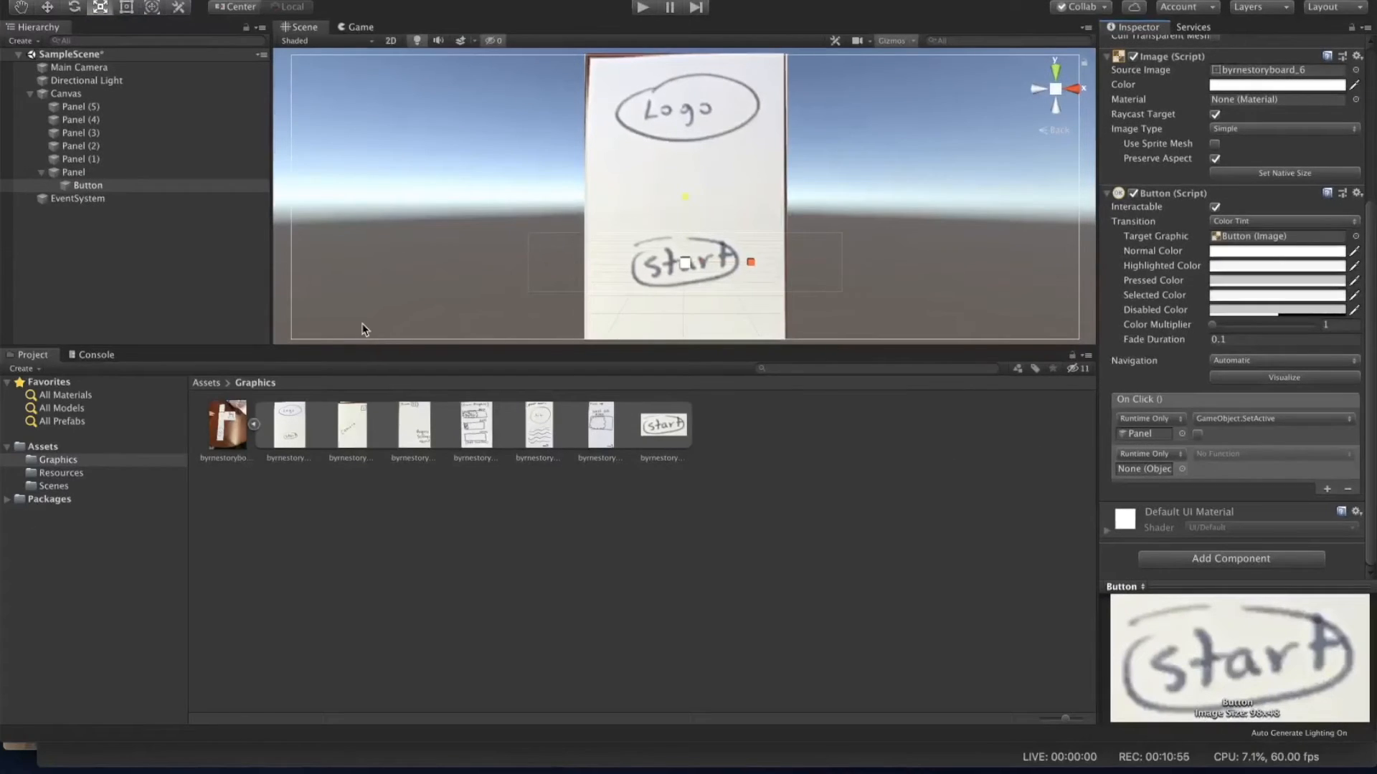
Step: Assign Panel (1) as the second On Click entry's target, set its function to GameObject.SetActive, and tick its checkbox
left_click(96, 159)
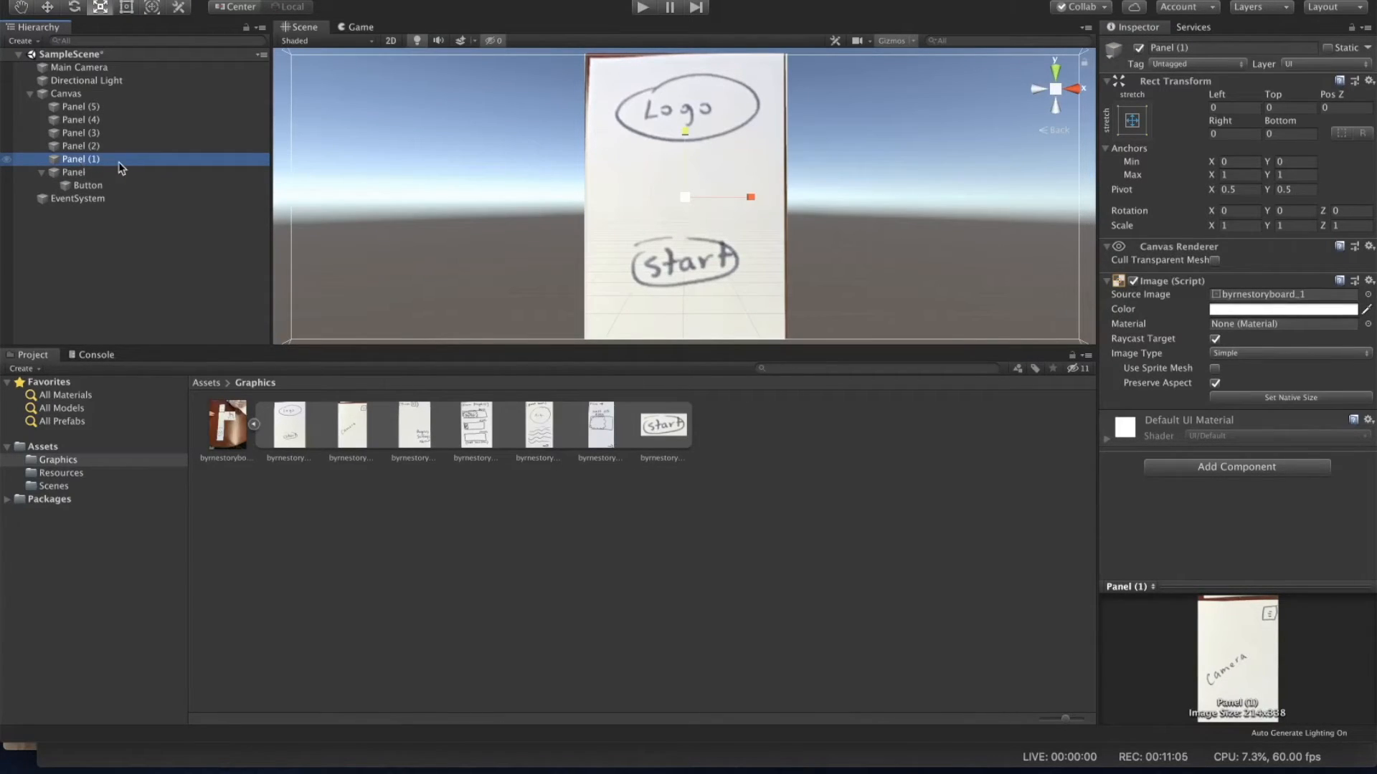
left_click(100, 187)
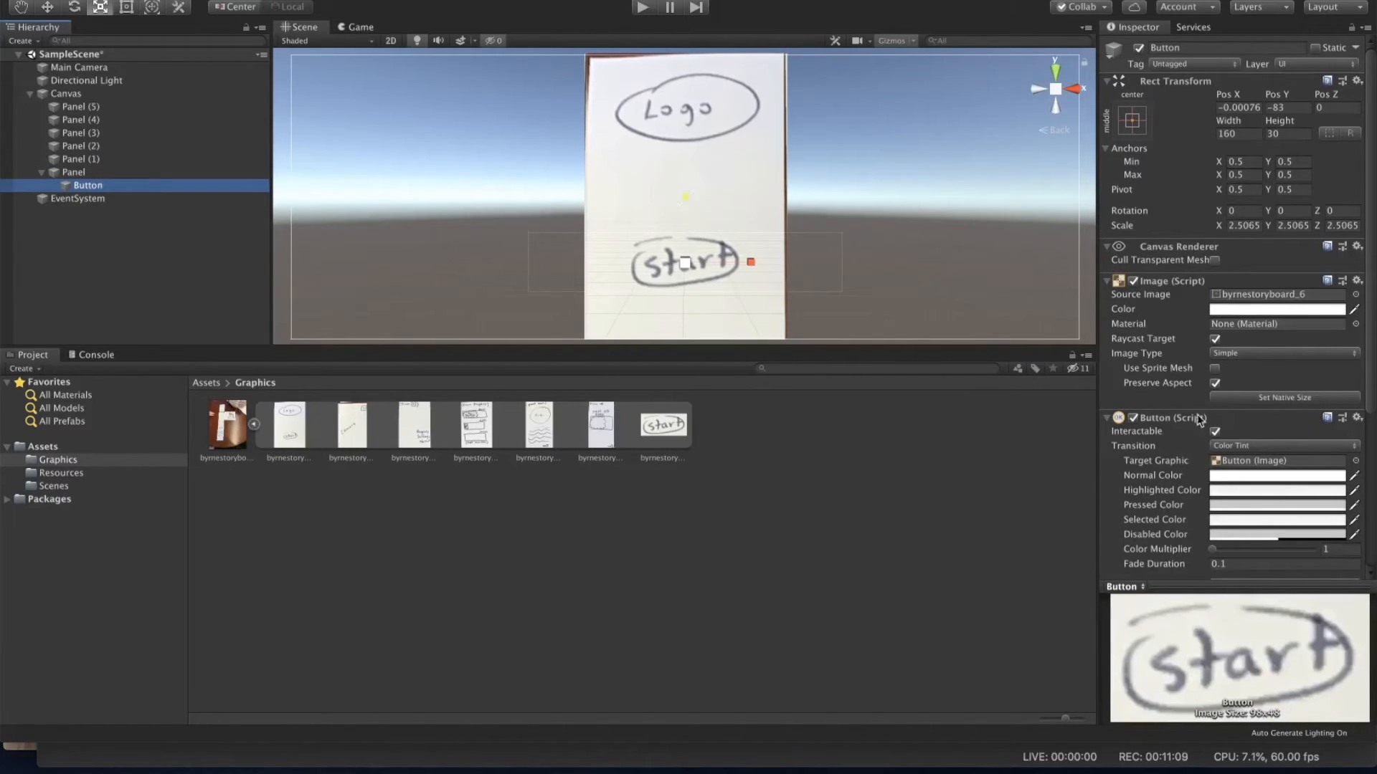
scroll(1214, 482, "down", 5)
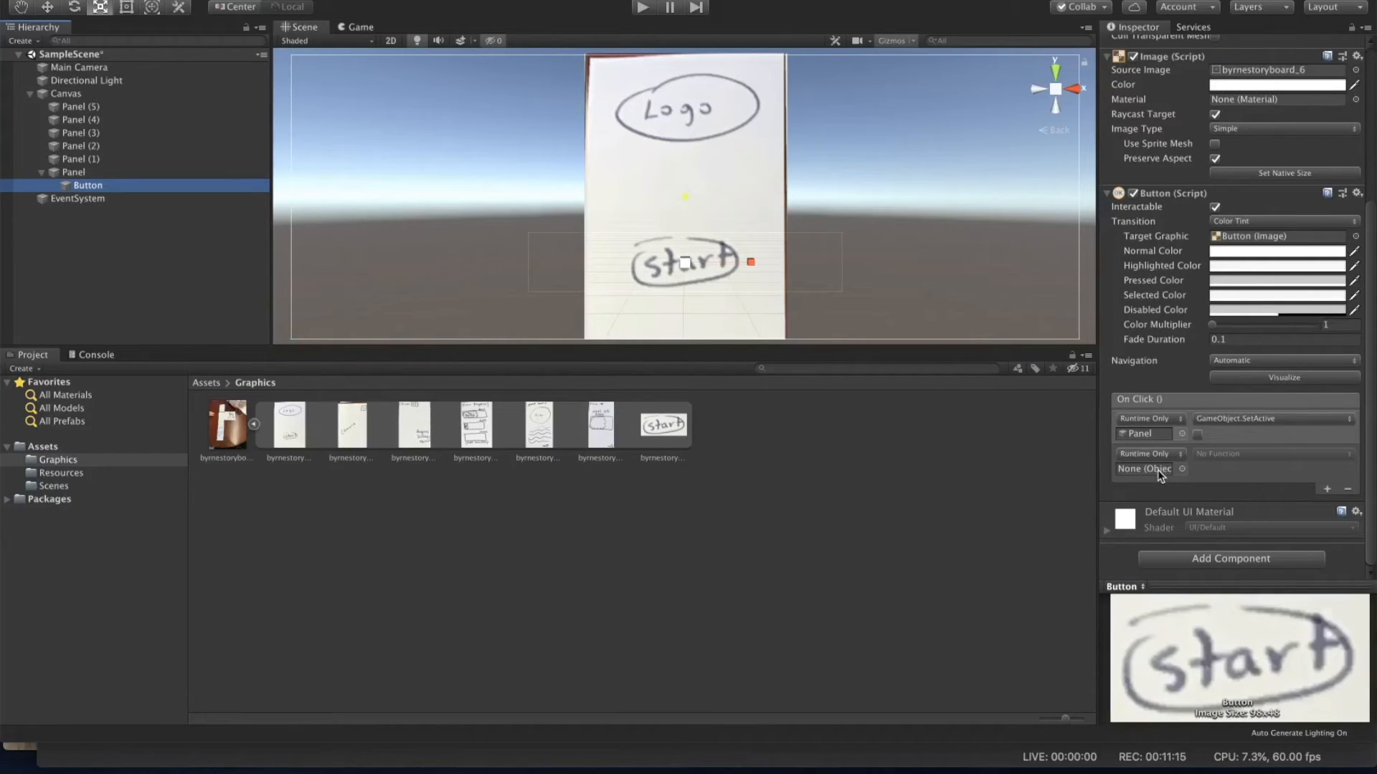
left_click_drag(84, 159, 1142, 477)
left_click(1252, 456)
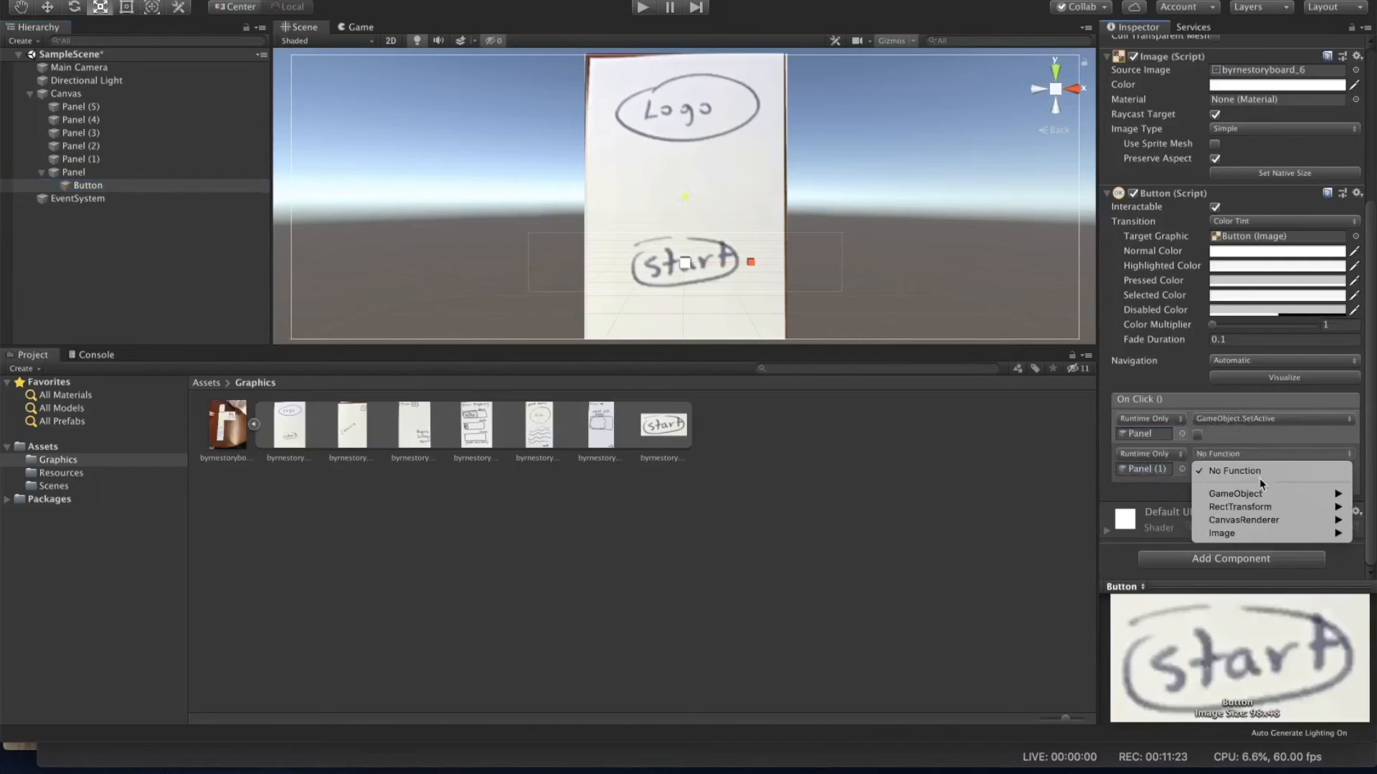
mouse_move(1261, 492)
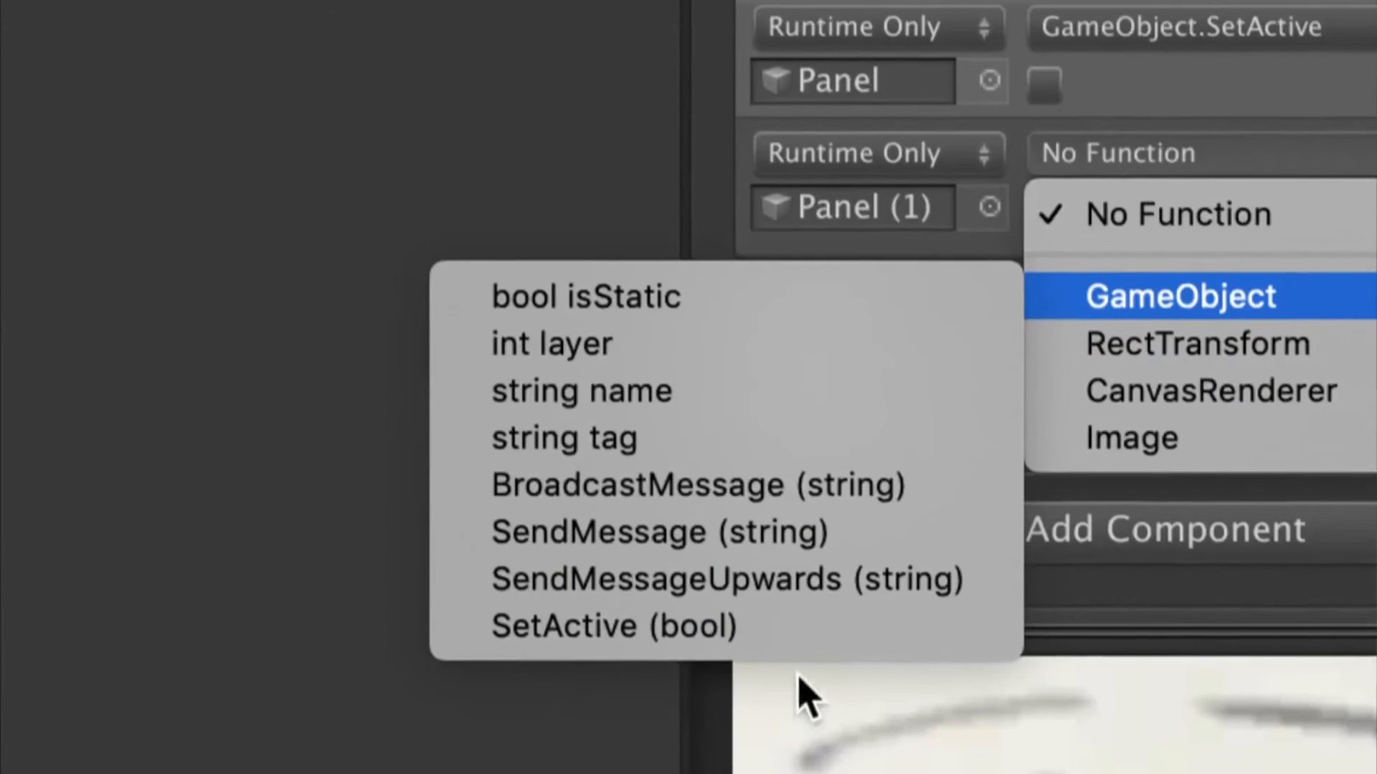
left_click(820, 671)
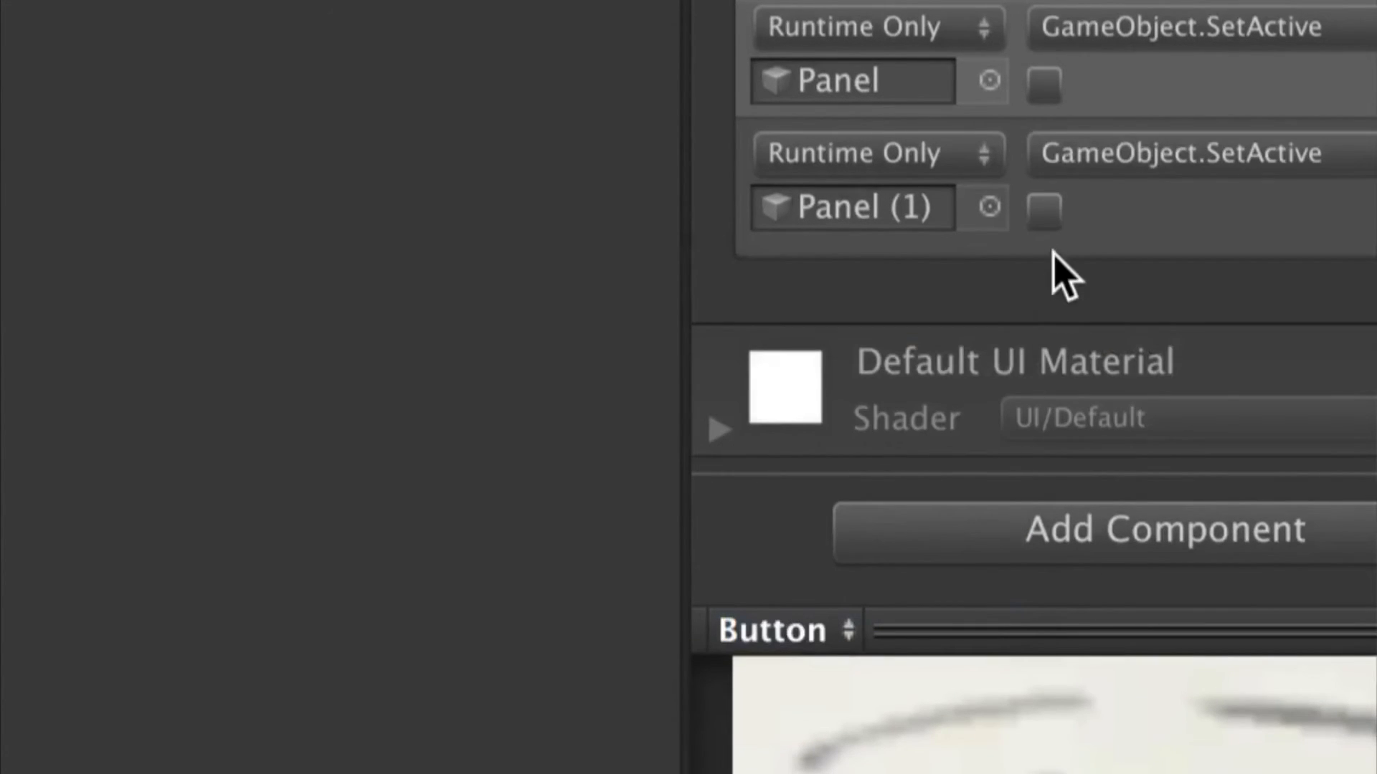
left_click(1046, 229)
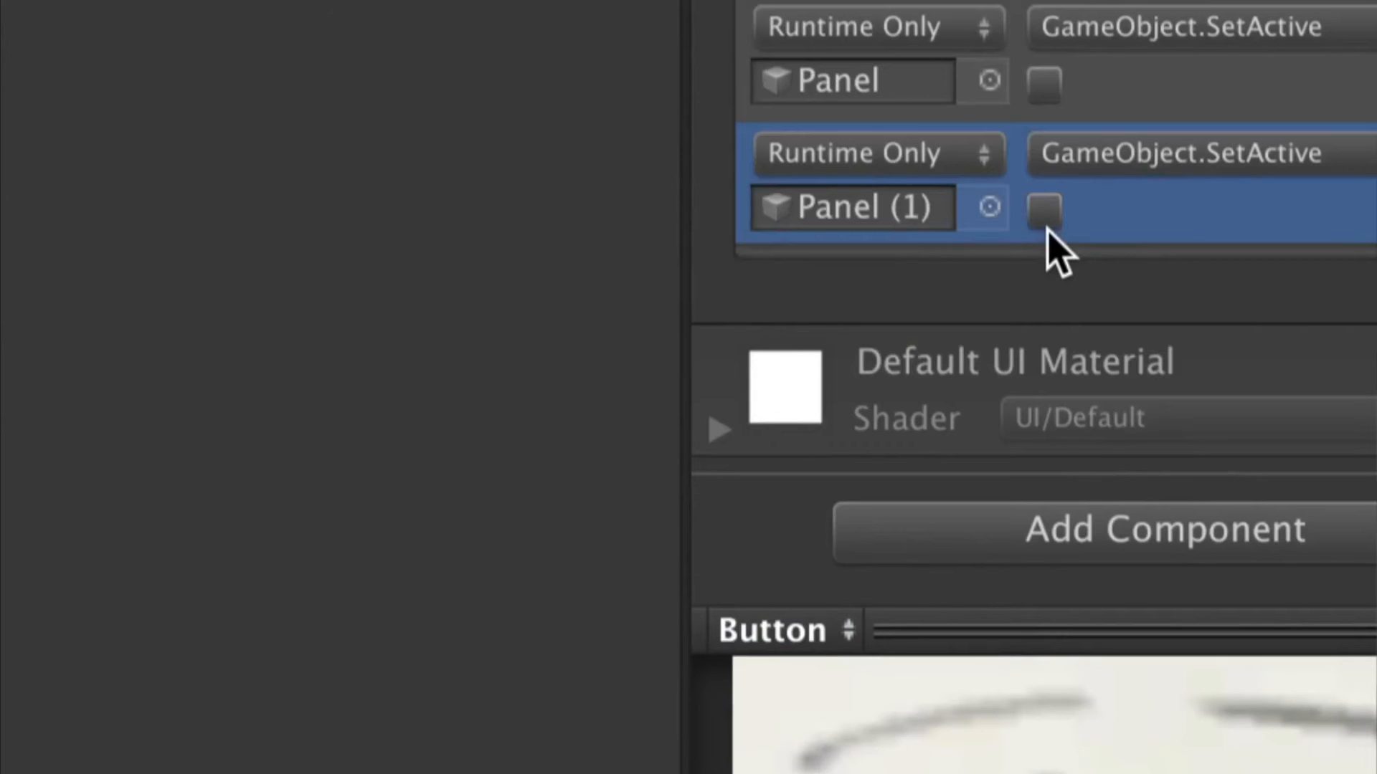
left_click(1043, 211)
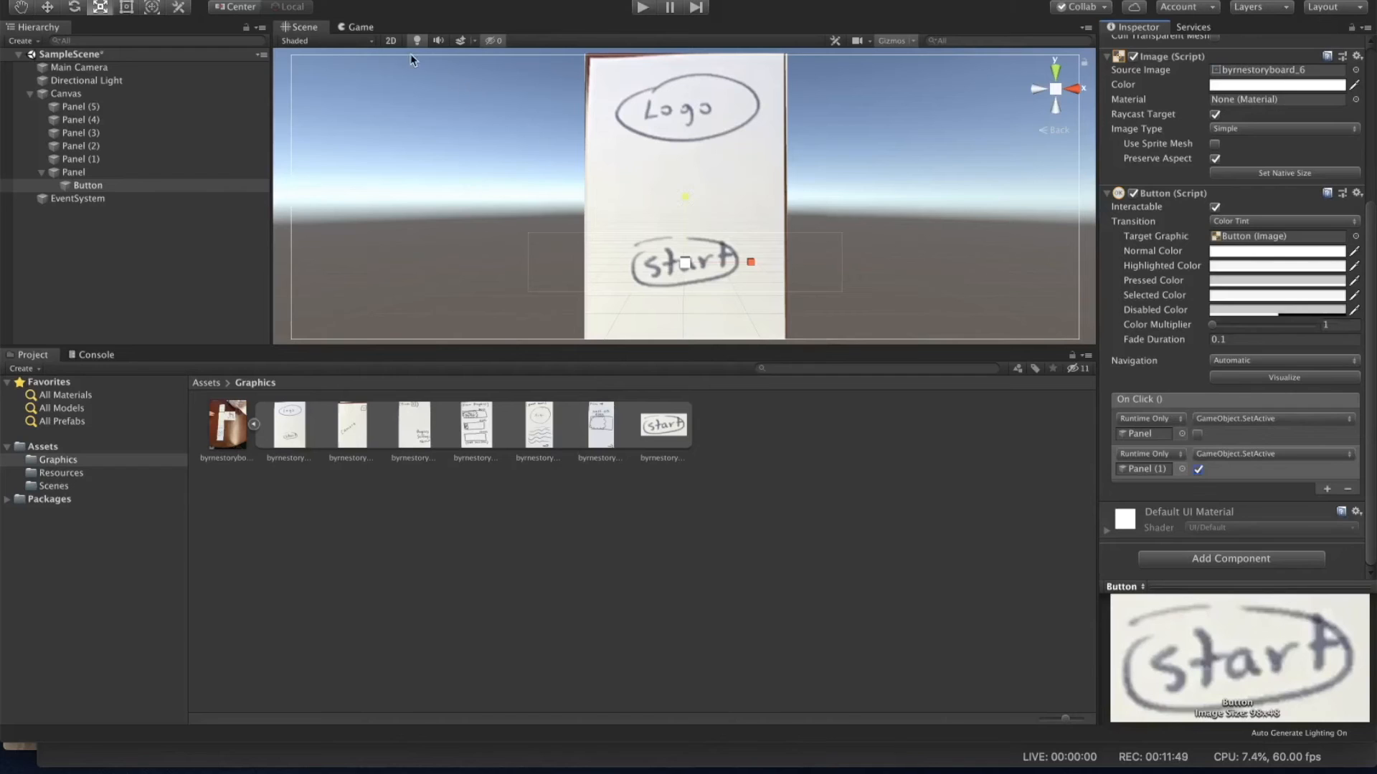
Step: Enter Play mode and press the start button in the Game view to test the panel switch
left_click(643, 9)
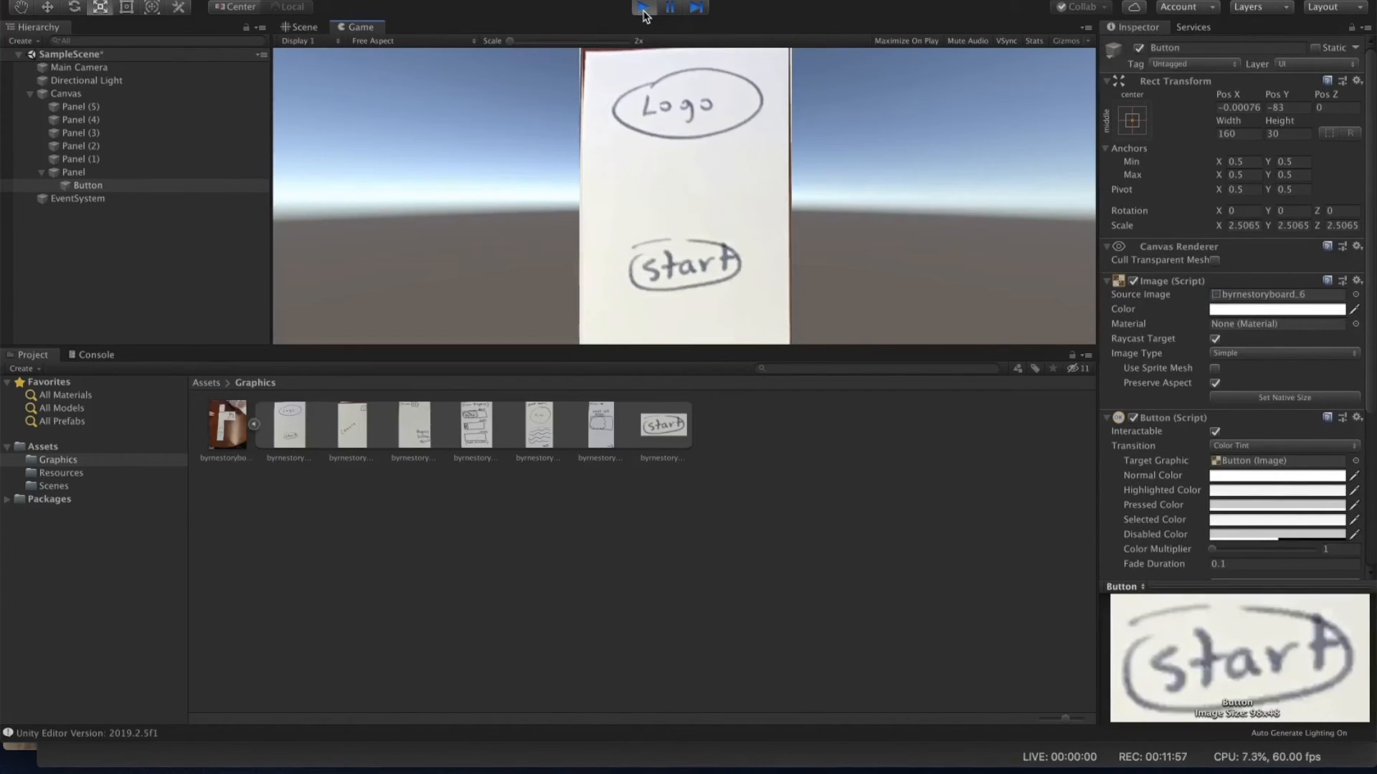
left_click(687, 268)
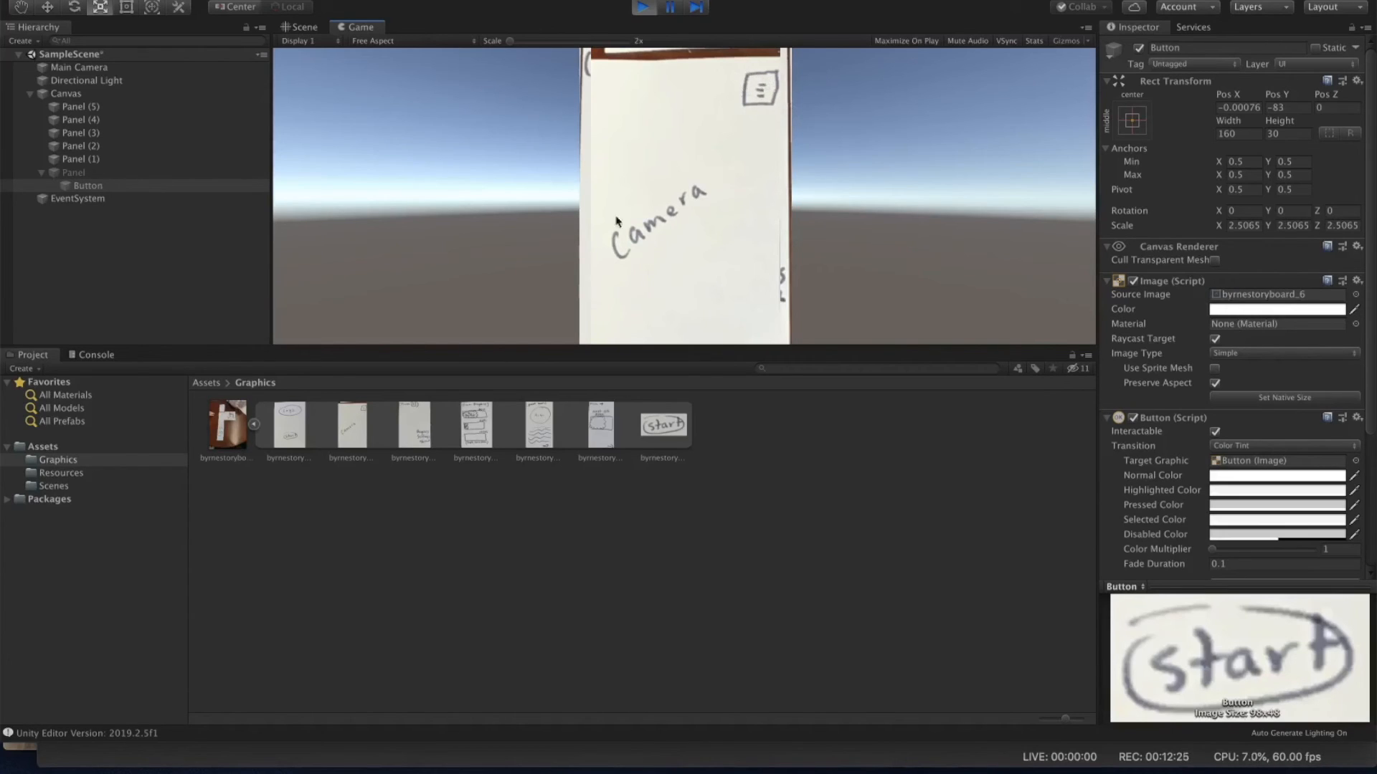
Step: Open the byrnestoryboard_2 sprite image to review the full paper storyboard layout, then return to the editor
left_click(363, 435)
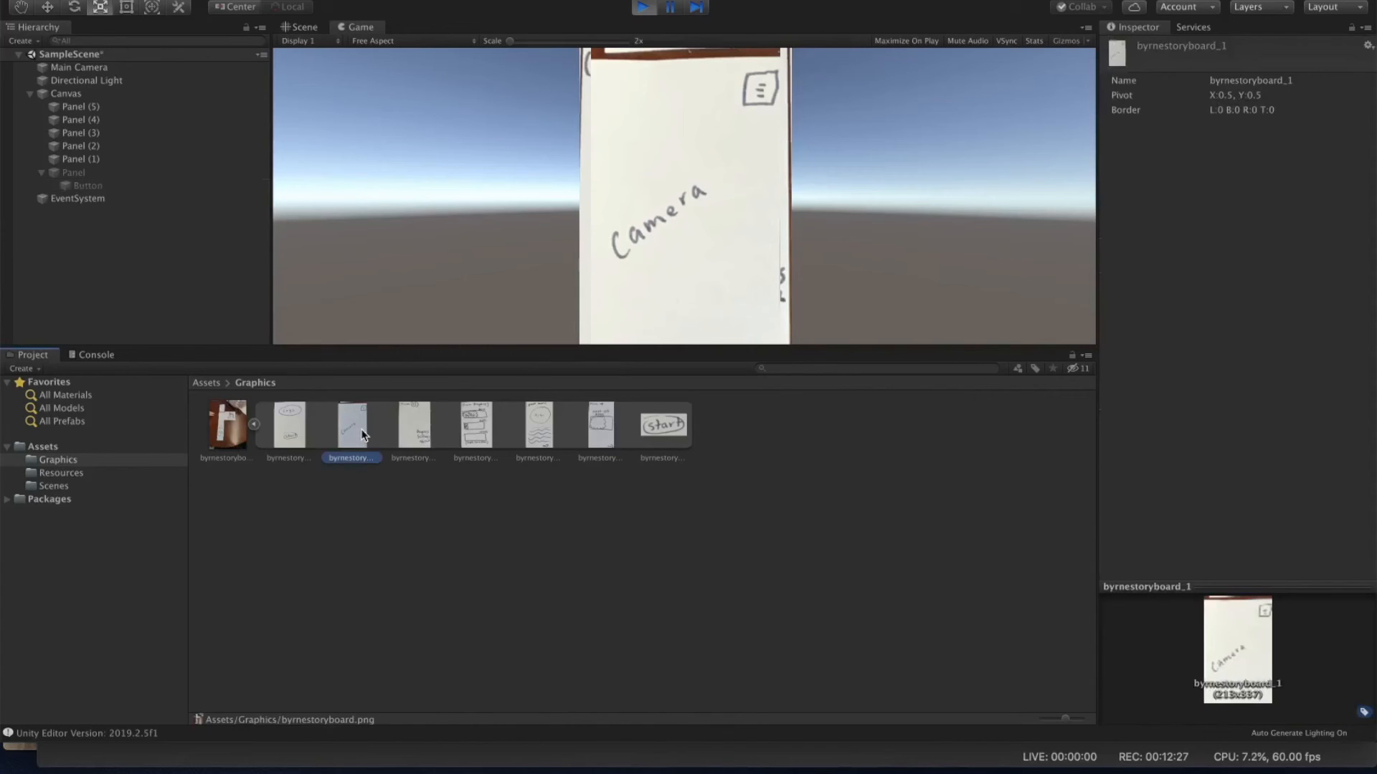
left_click(422, 434)
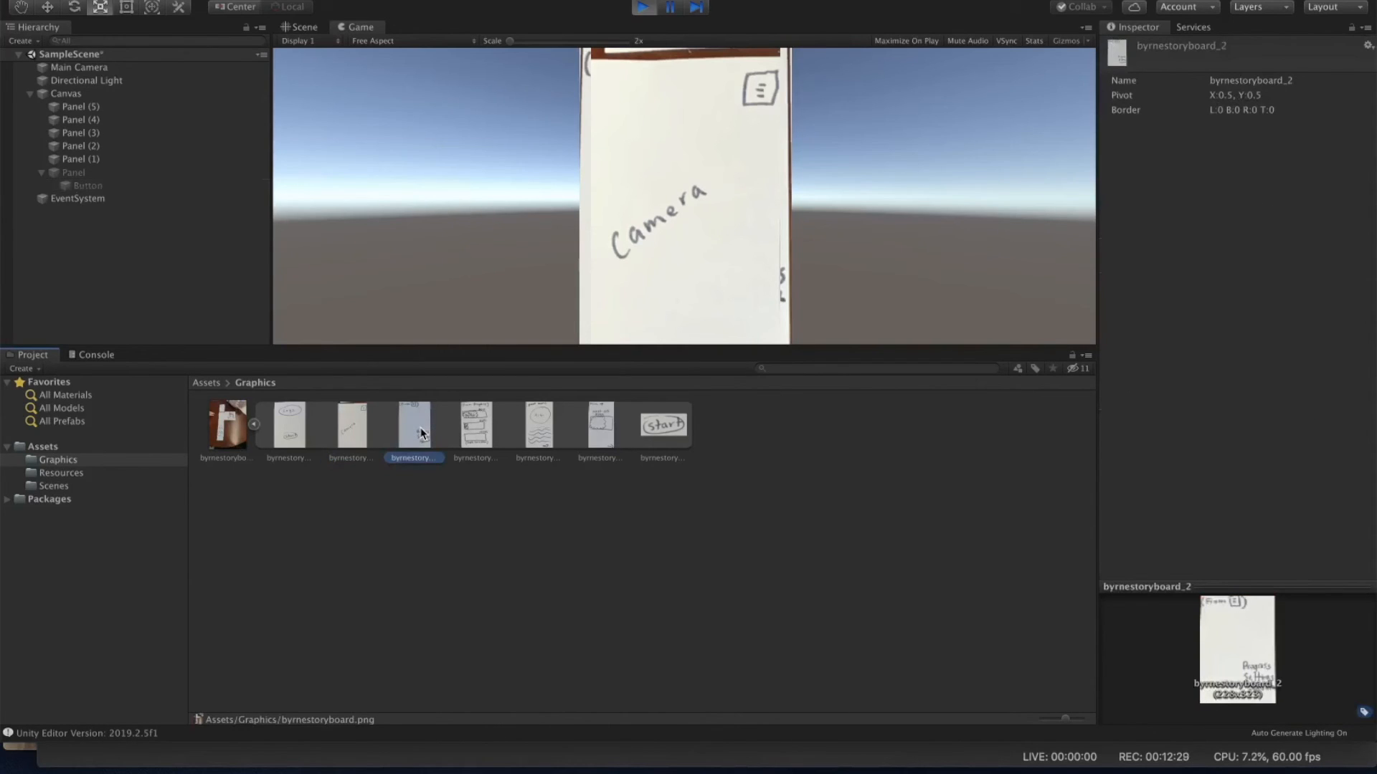
double_click(421, 433)
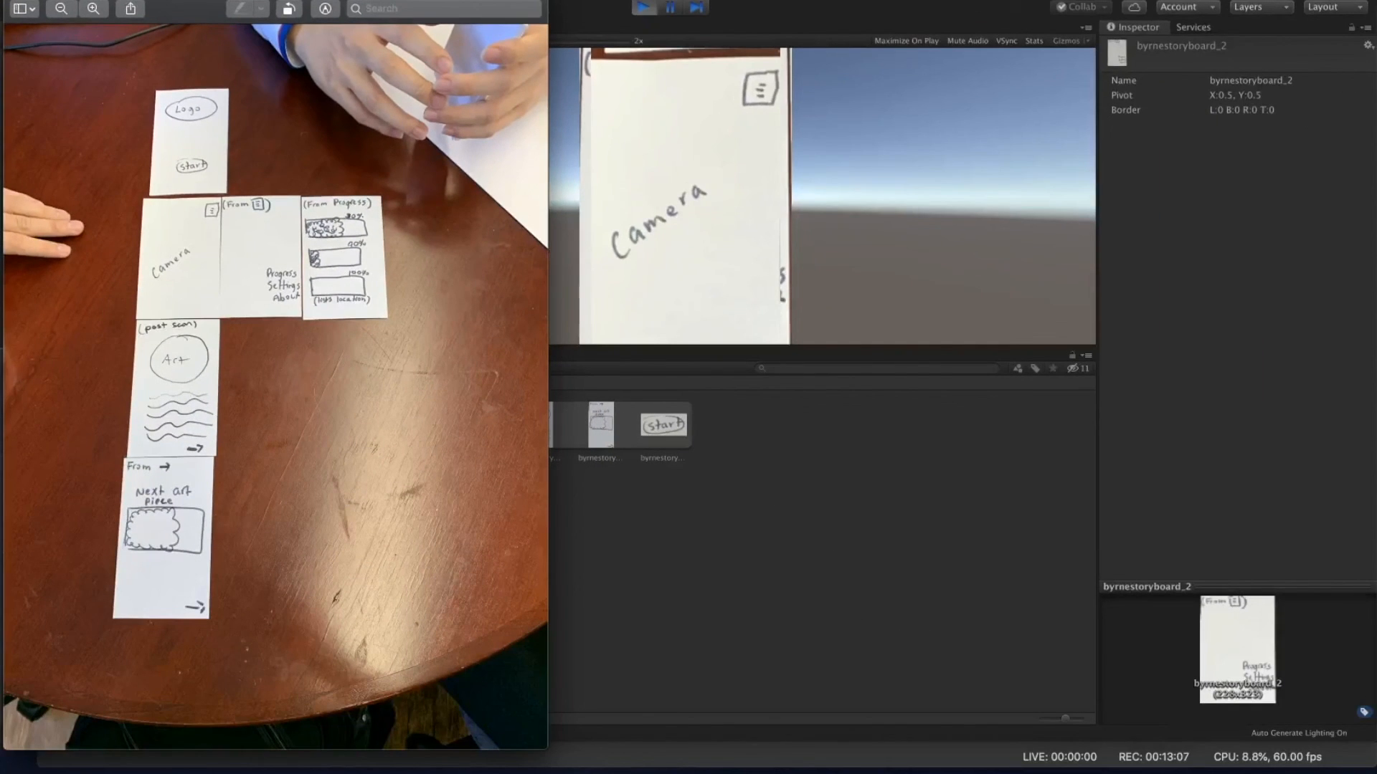
left_click(22, 1)
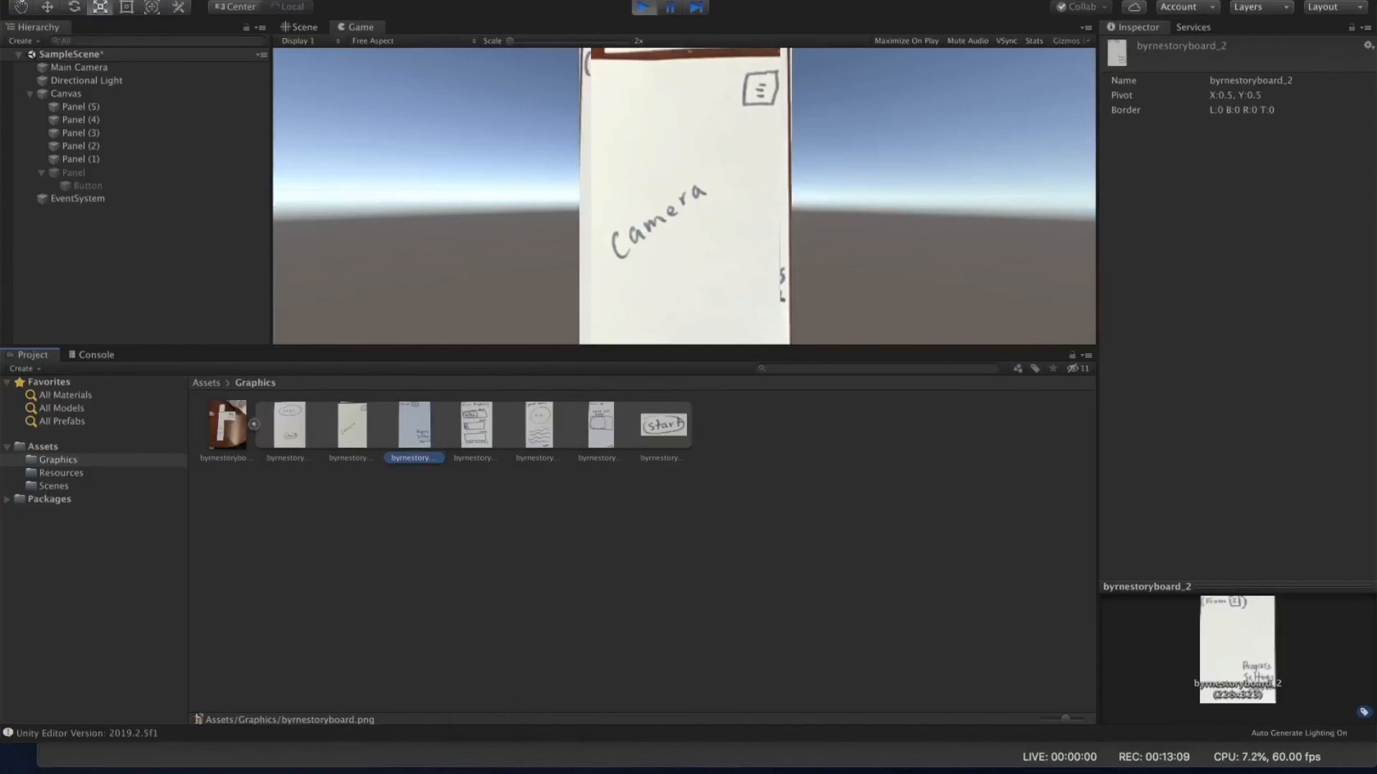